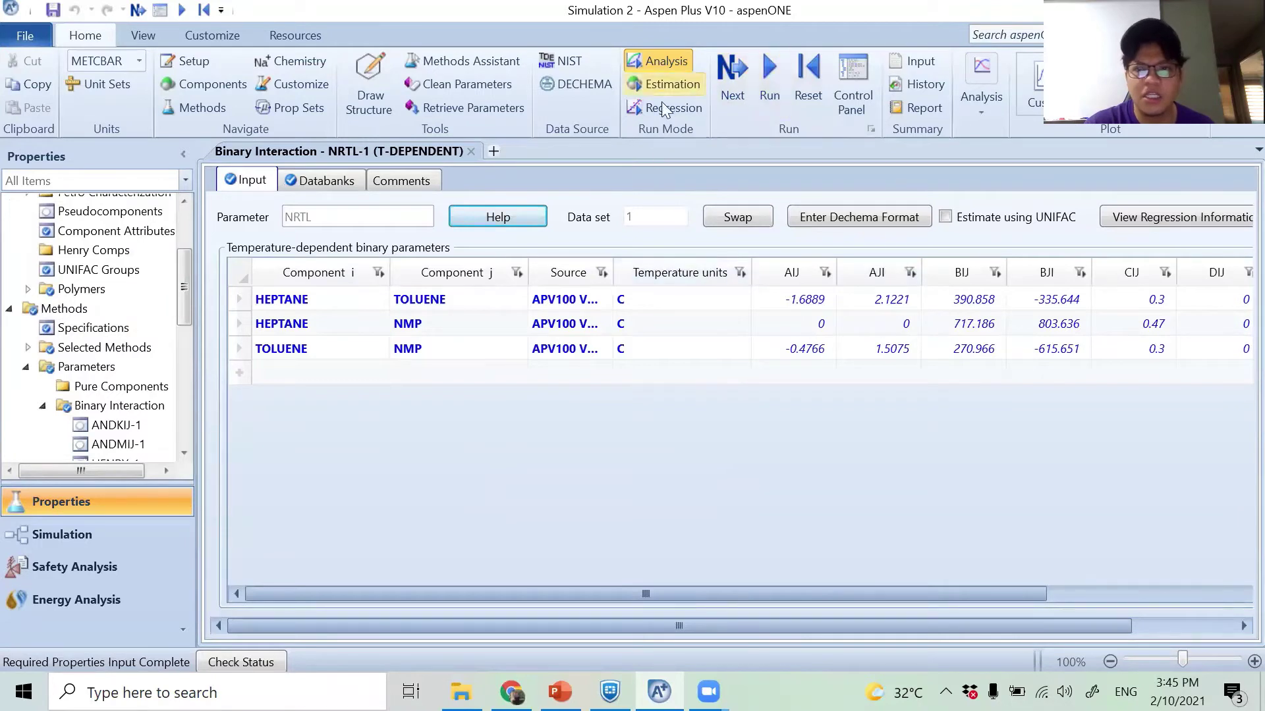
# - Run the property analysis and setup calculation, and switch to the Simulation environment
pyautogui.click(731, 82)
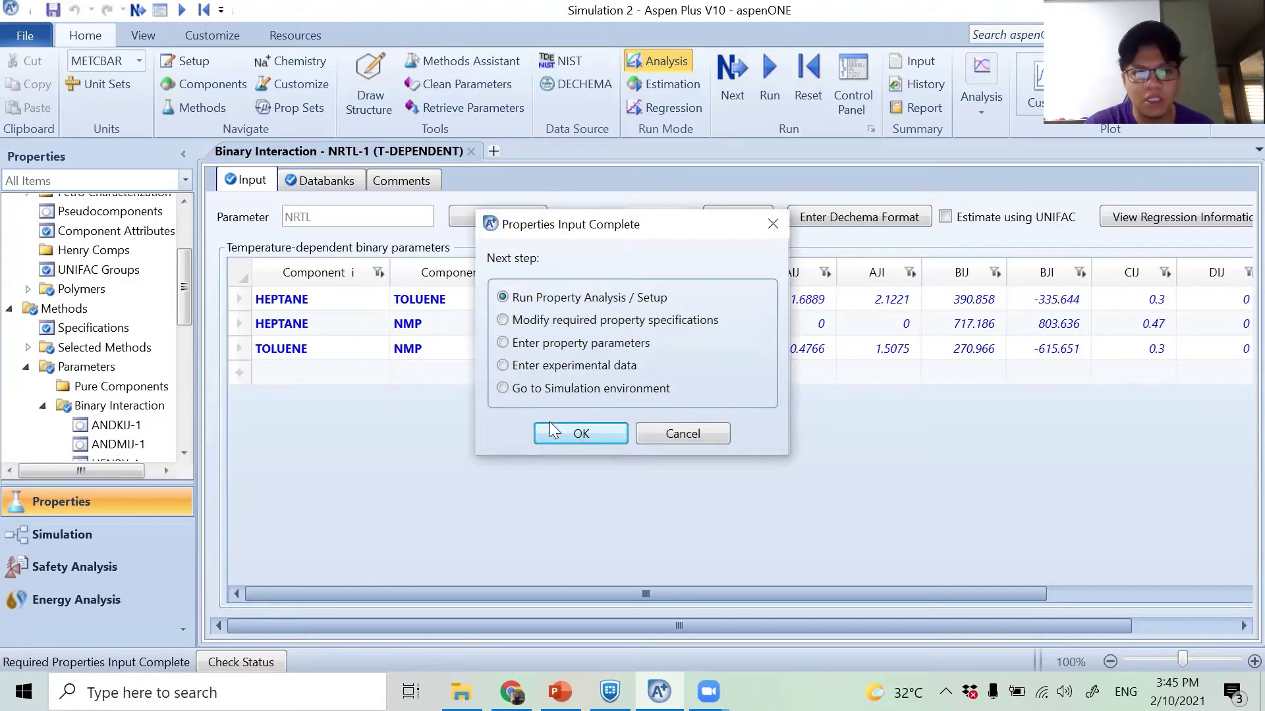
pyautogui.click(571, 441)
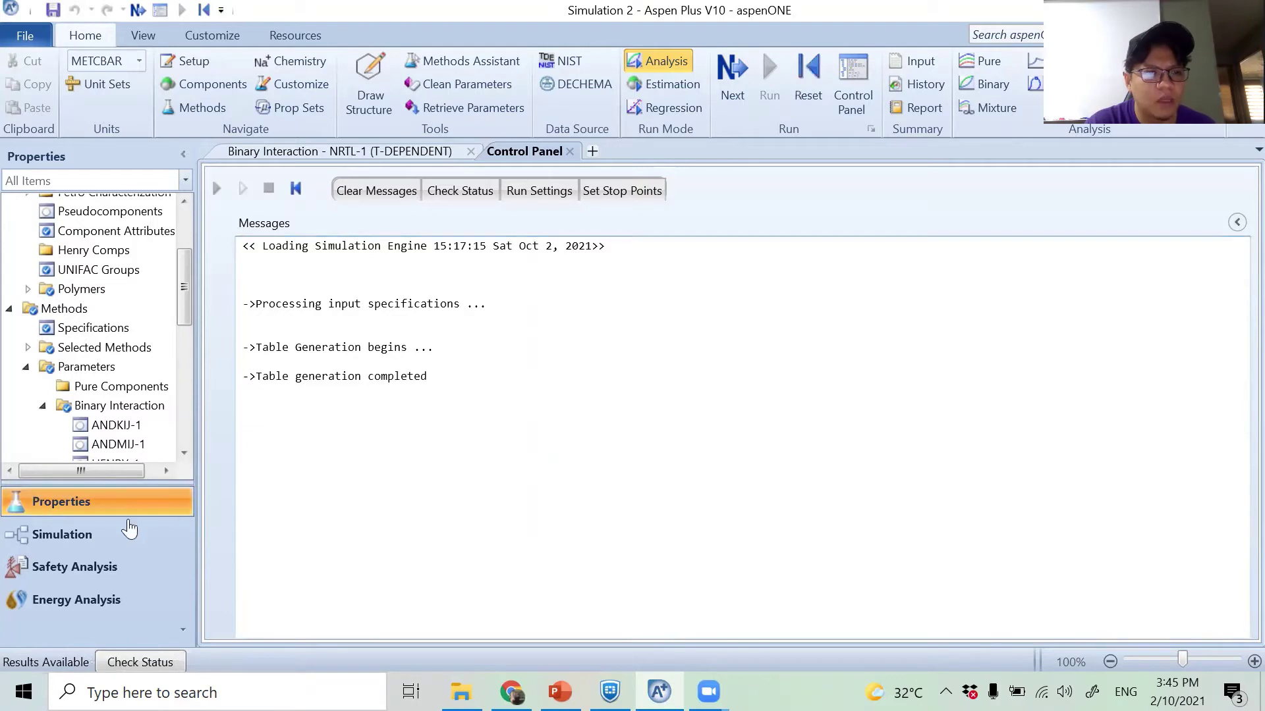
pyautogui.click(99, 536)
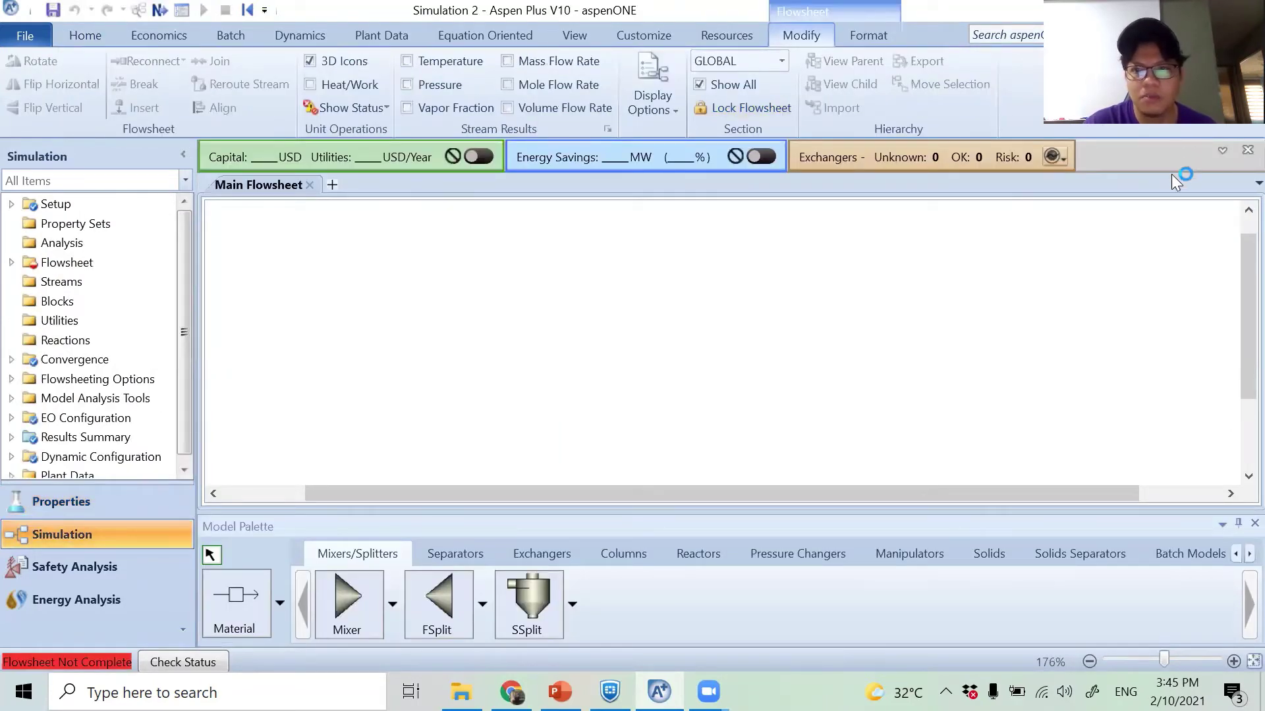
# - Close the cost and energy dashboard and place two RadFrac columns on the flowsheet, the second lower and to the right of the first
pyautogui.click(1247, 150)
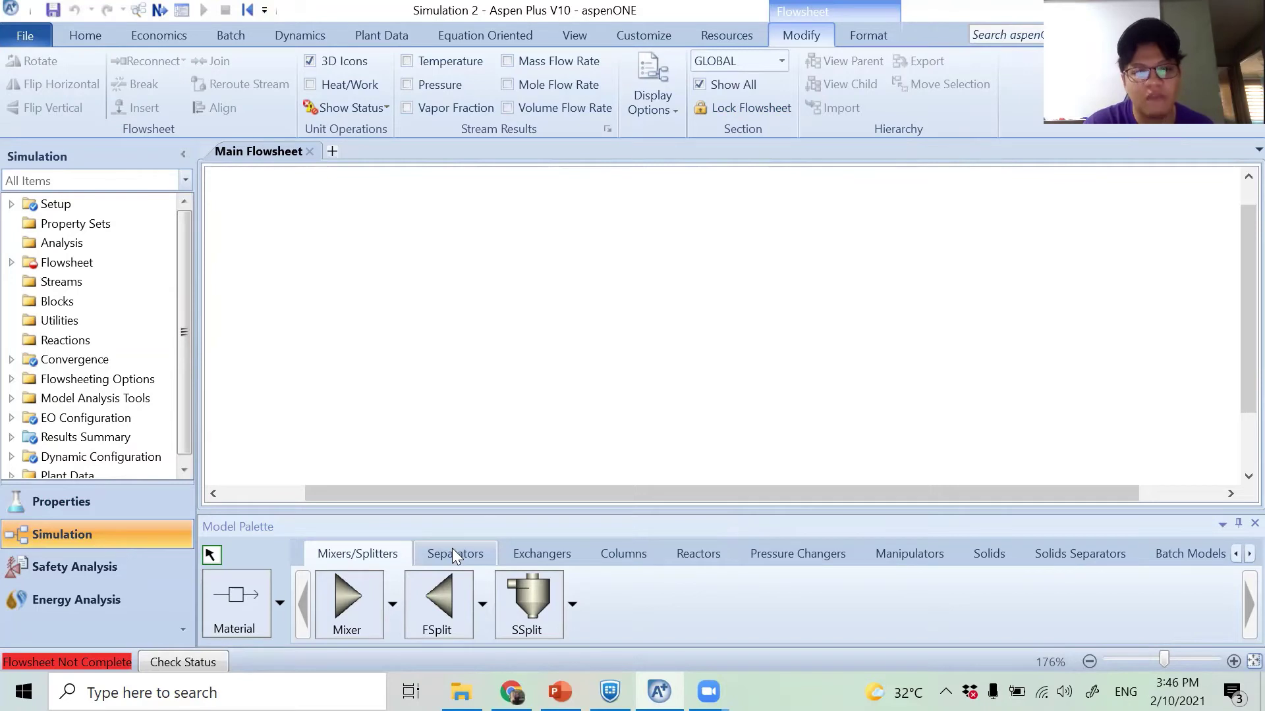
pyautogui.click(615, 556)
pyautogui.click(527, 600)
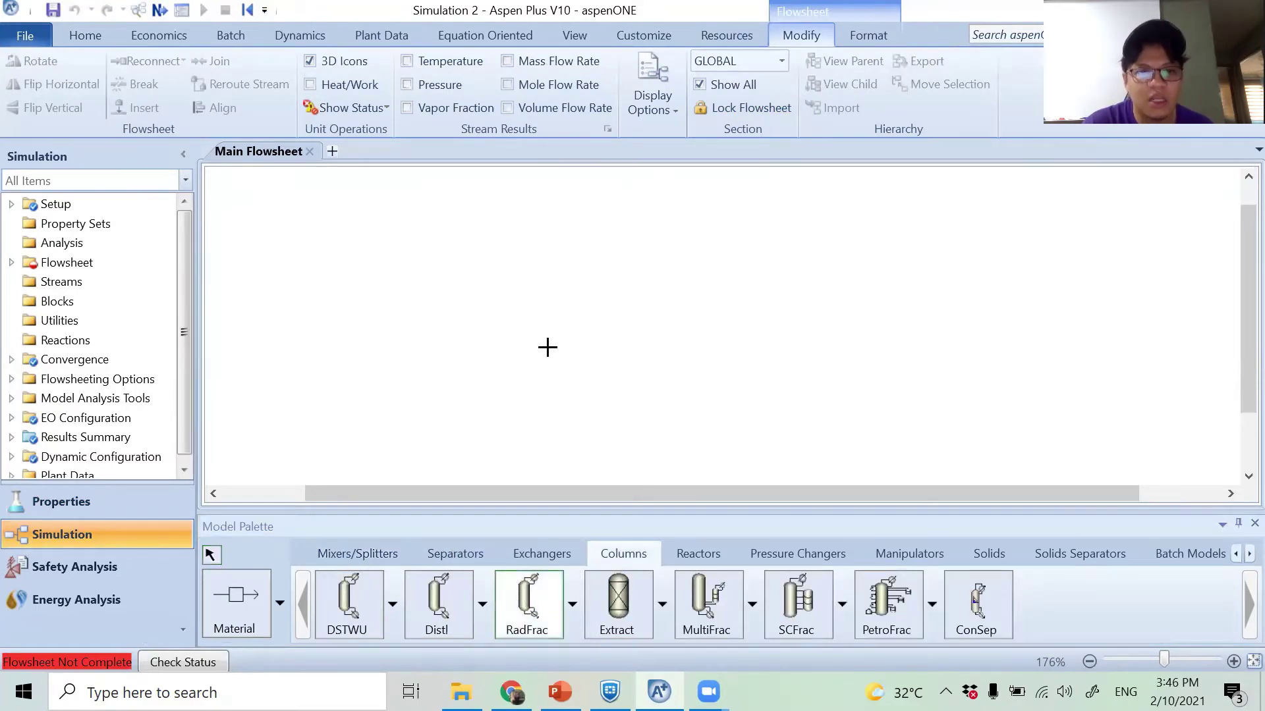
pyautogui.click(551, 302)
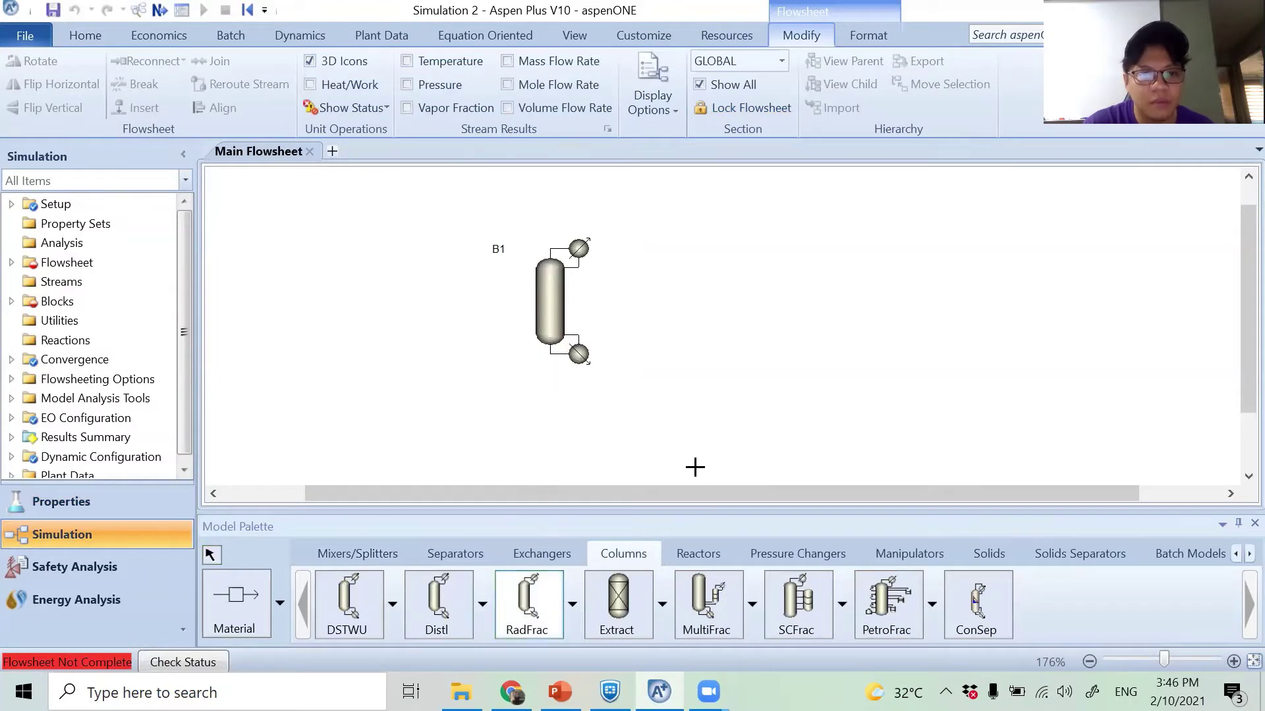
pyautogui.click(813, 360)
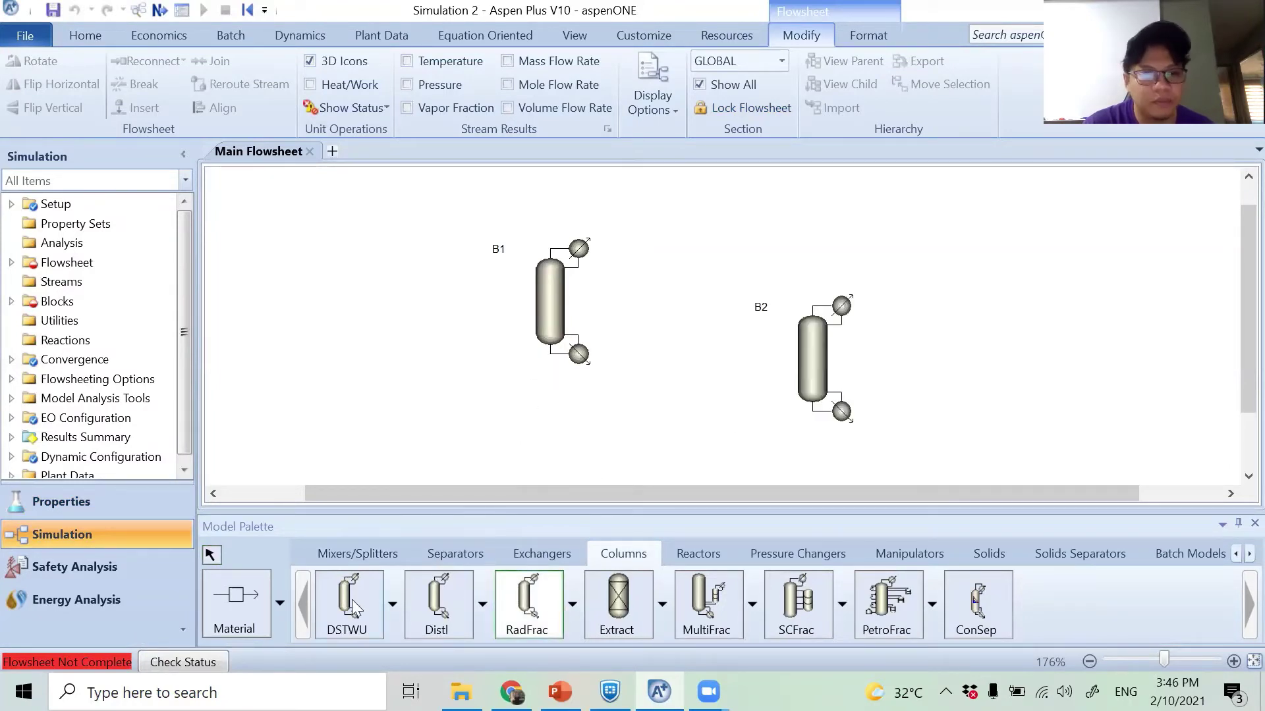
# - Connect two material feed streams to the first column's feed port, the second starting below the first
pyautogui.click(240, 605)
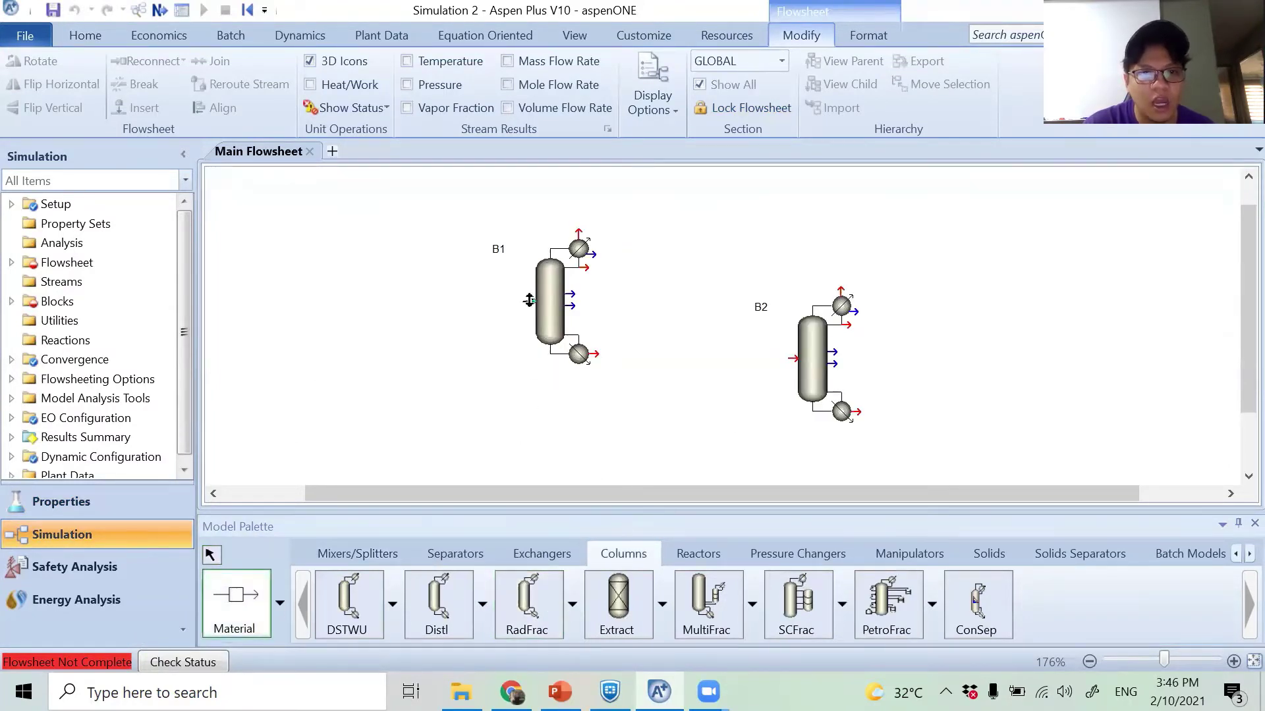
pyautogui.click(529, 300)
pyautogui.click(395, 301)
pyautogui.click(531, 302)
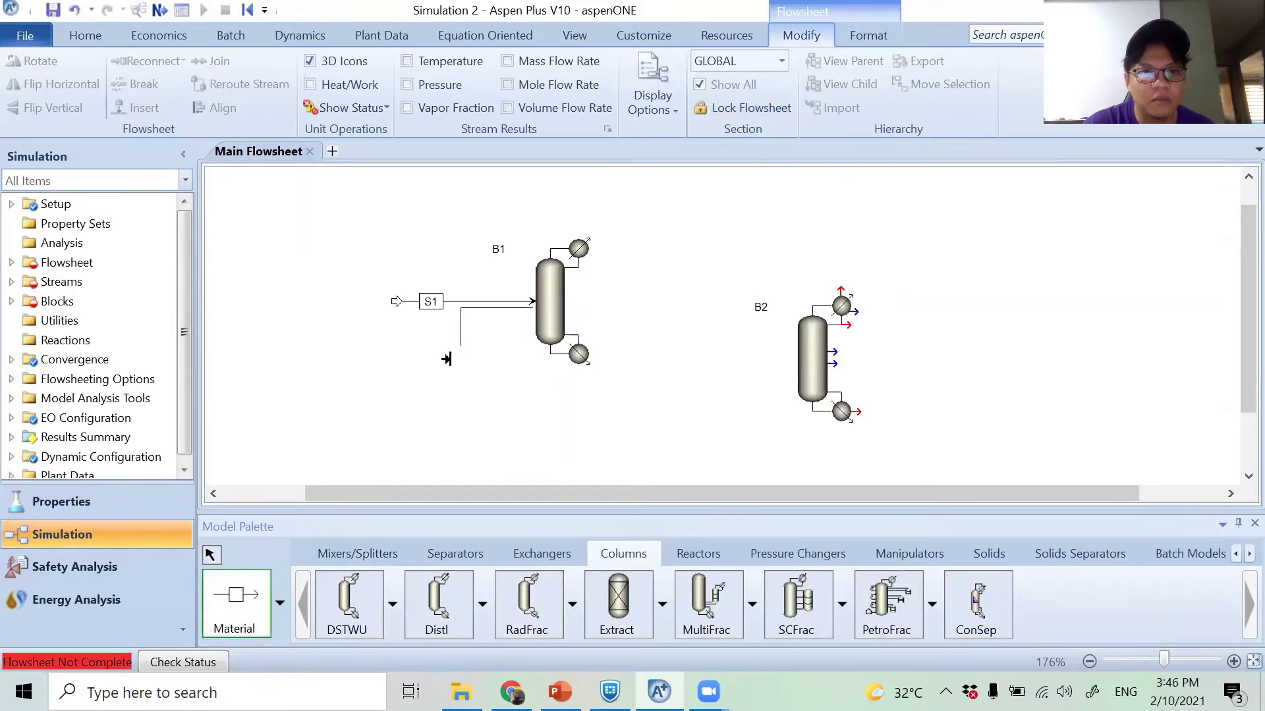
pyautogui.click(402, 379)
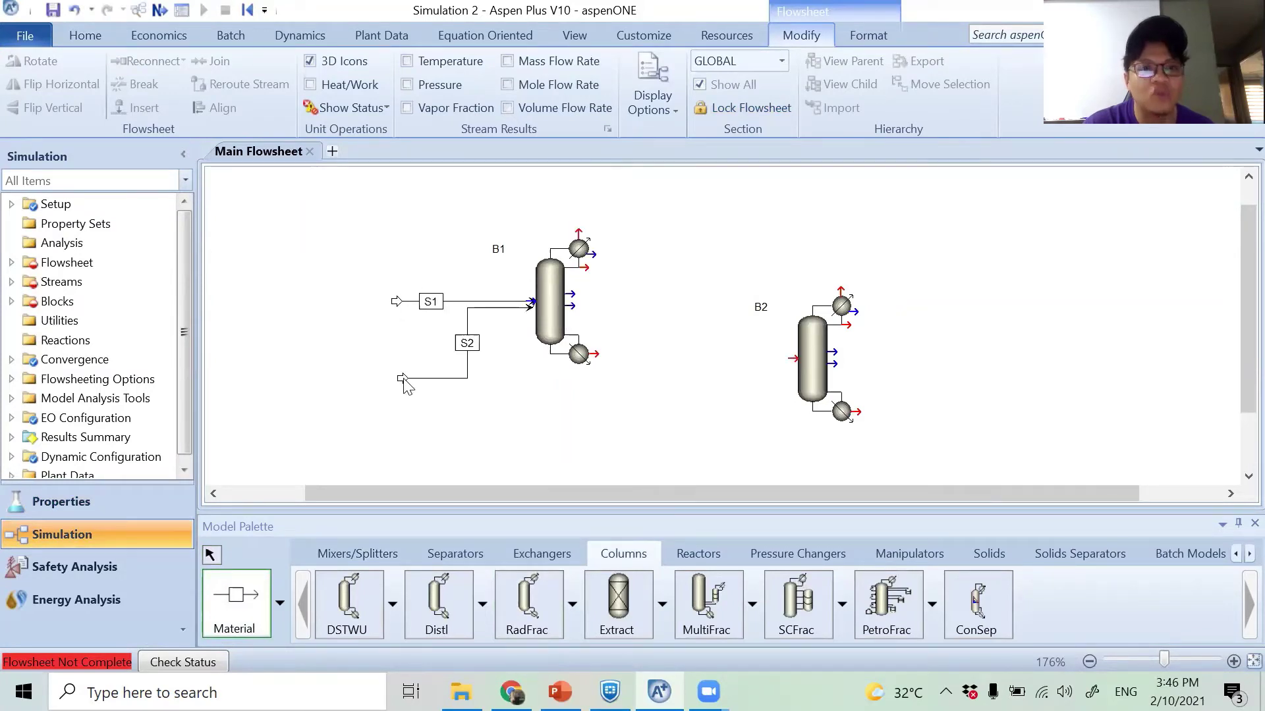
# - Add a liquid distillate stream to column B1 and connect its bottoms stream to the feed port of column B2
pyautogui.click(585, 263)
pyautogui.click(704, 268)
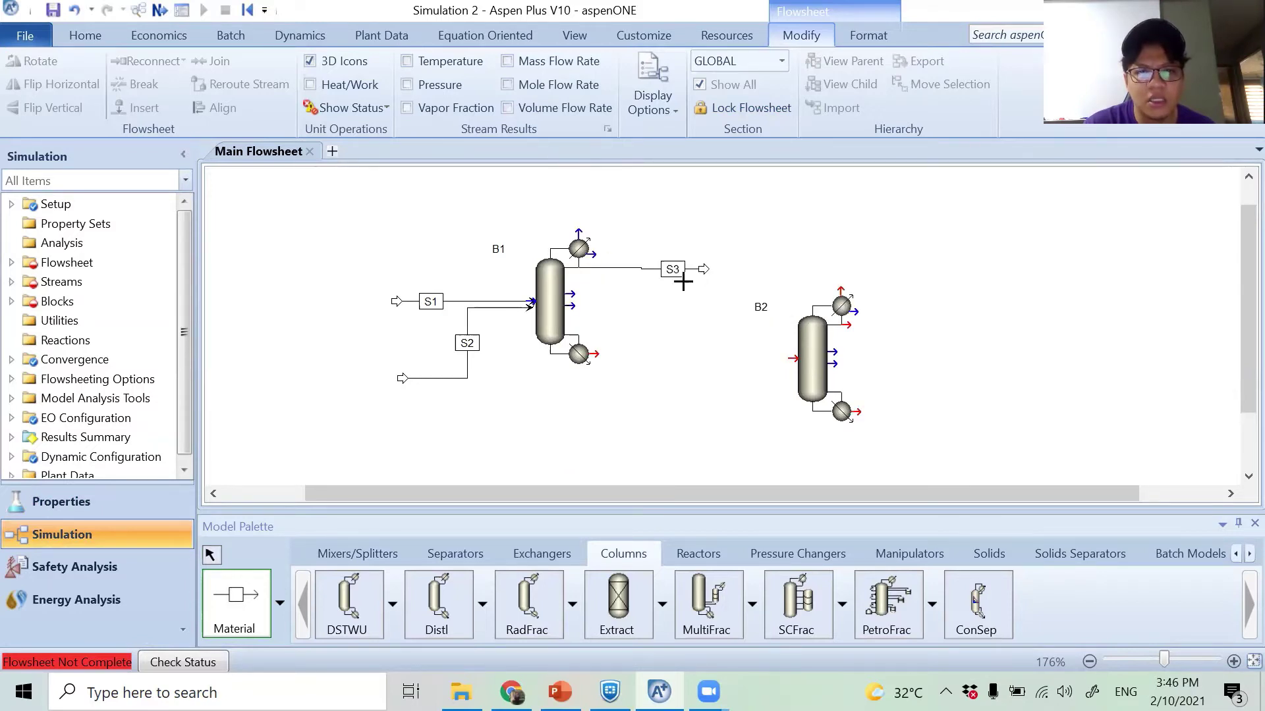
pyautogui.click(592, 353)
pyautogui.click(789, 359)
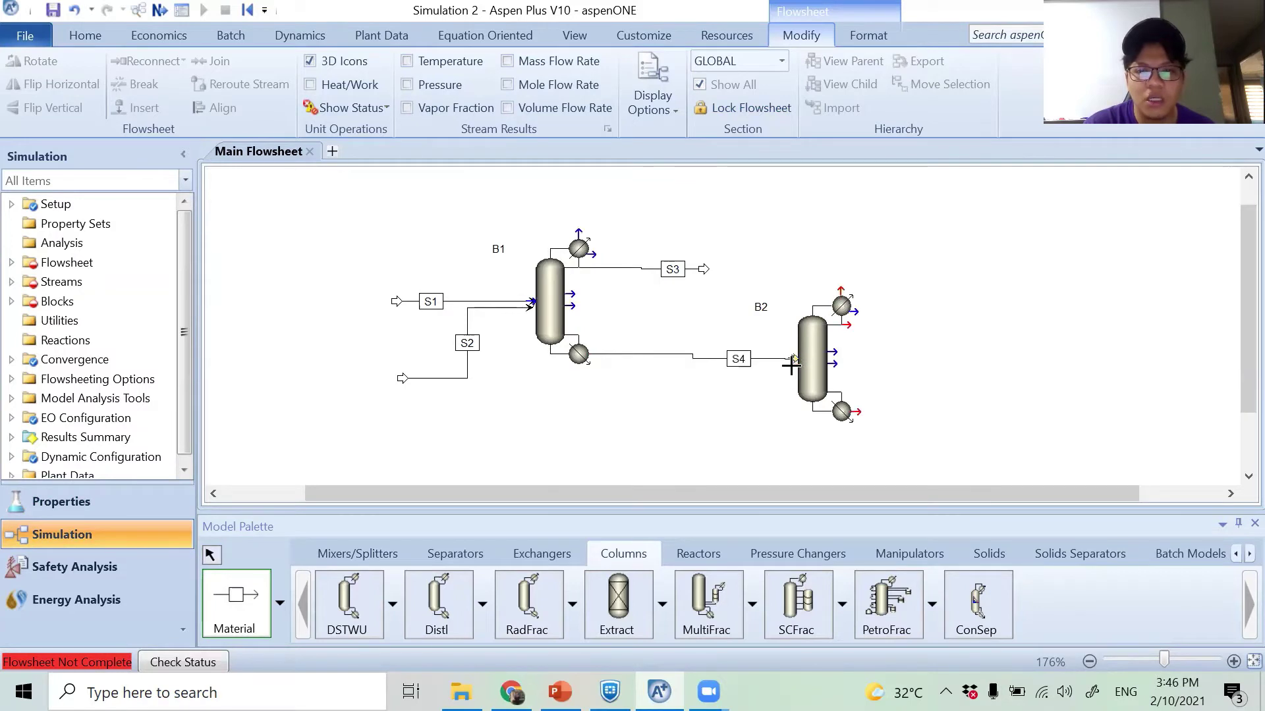
# - Add a liquid distillate product stream and a bottoms product stream to column B2
pyautogui.click(843, 325)
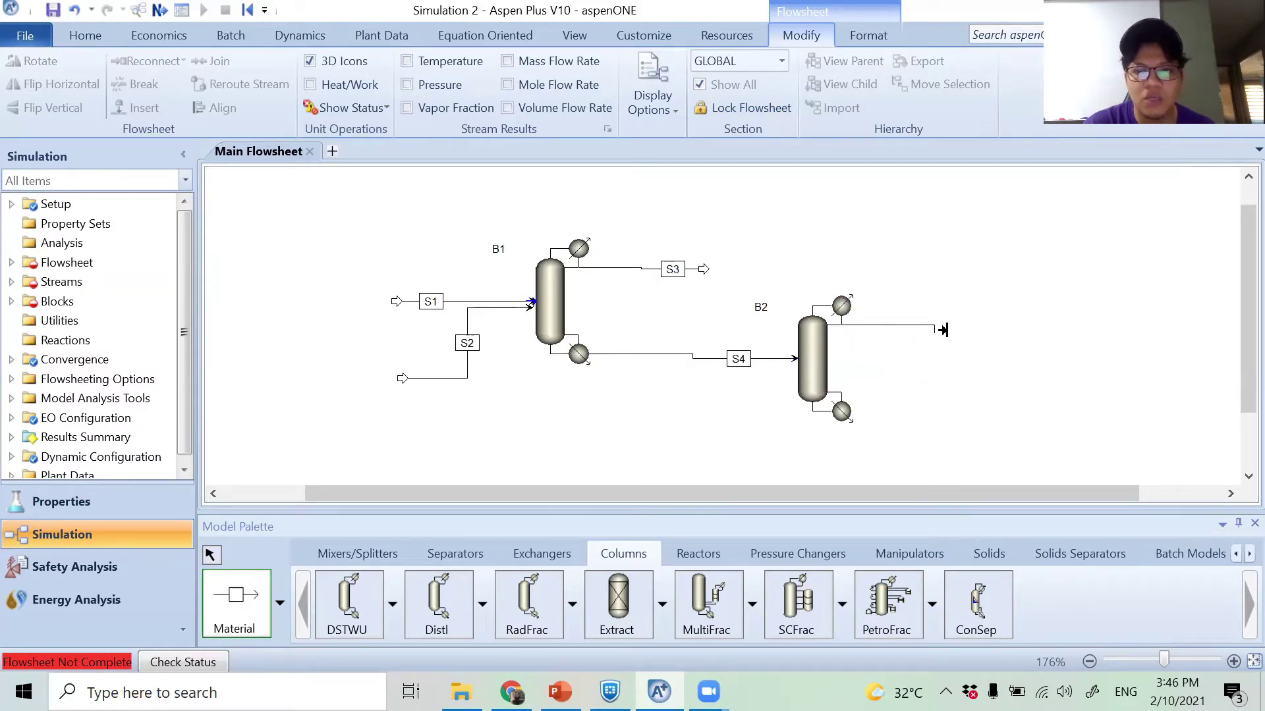
pyautogui.click(977, 327)
pyautogui.click(853, 412)
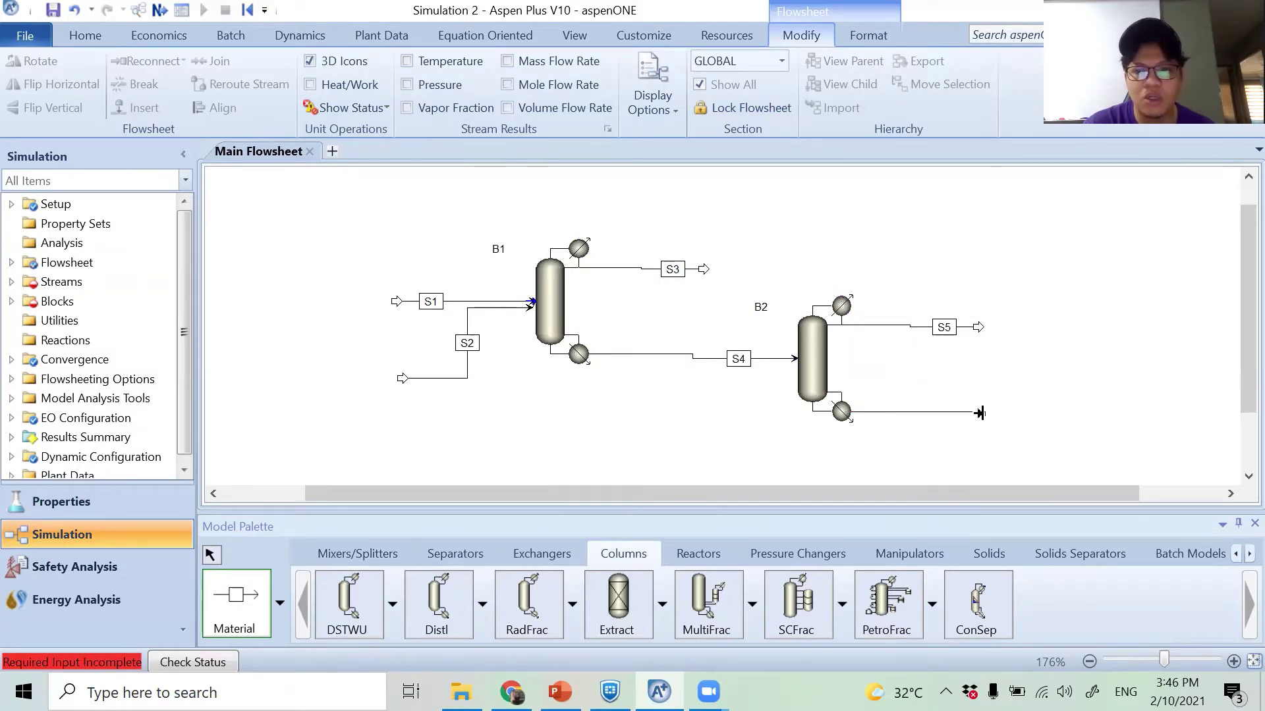
pyautogui.click(984, 416)
pyautogui.rightClick(954, 443)
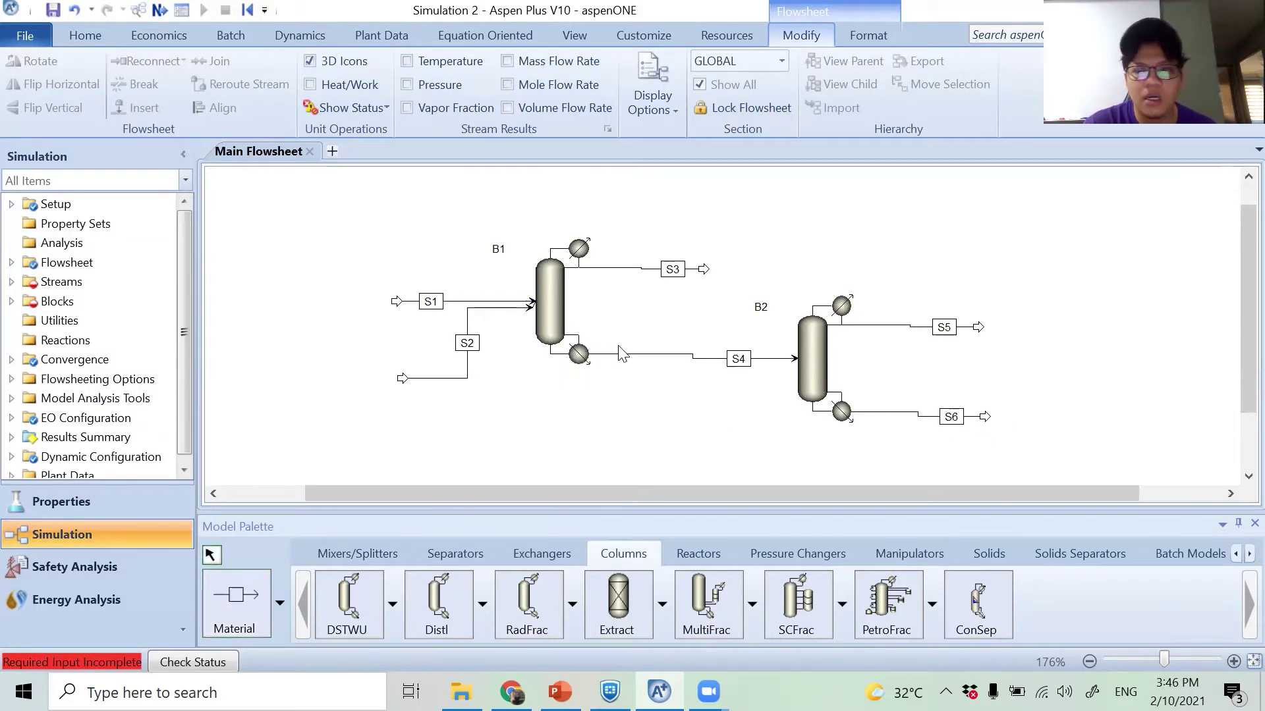
# - Close the Model Palette and rename column block B1 as DC1
pyautogui.click(1253, 523)
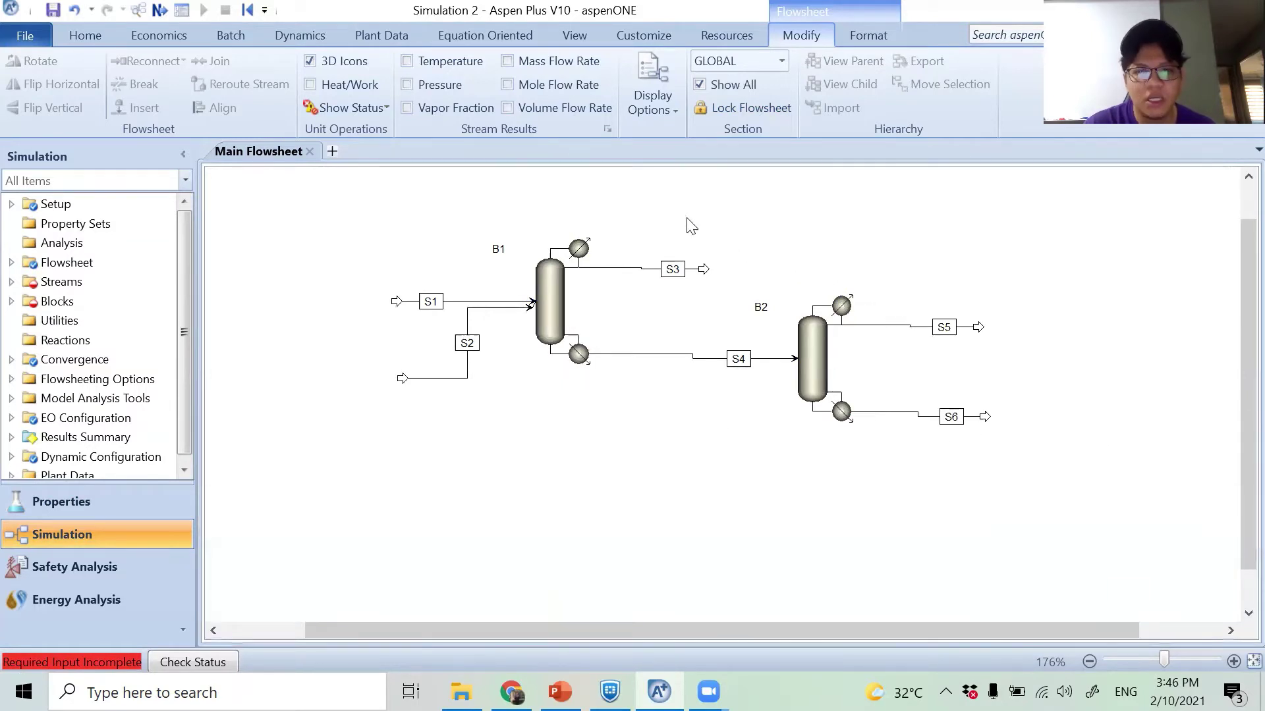
pyautogui.scroll(2, 685, 219)
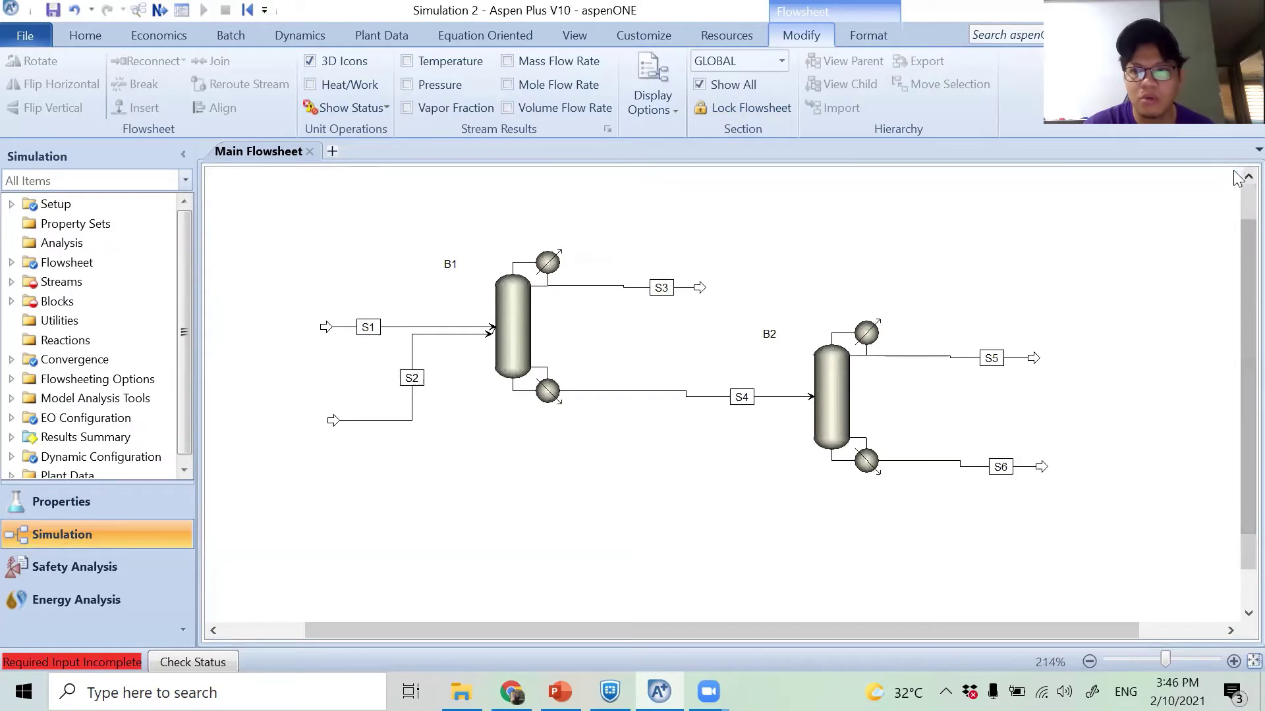
pyautogui.scroll(1, 626, 191)
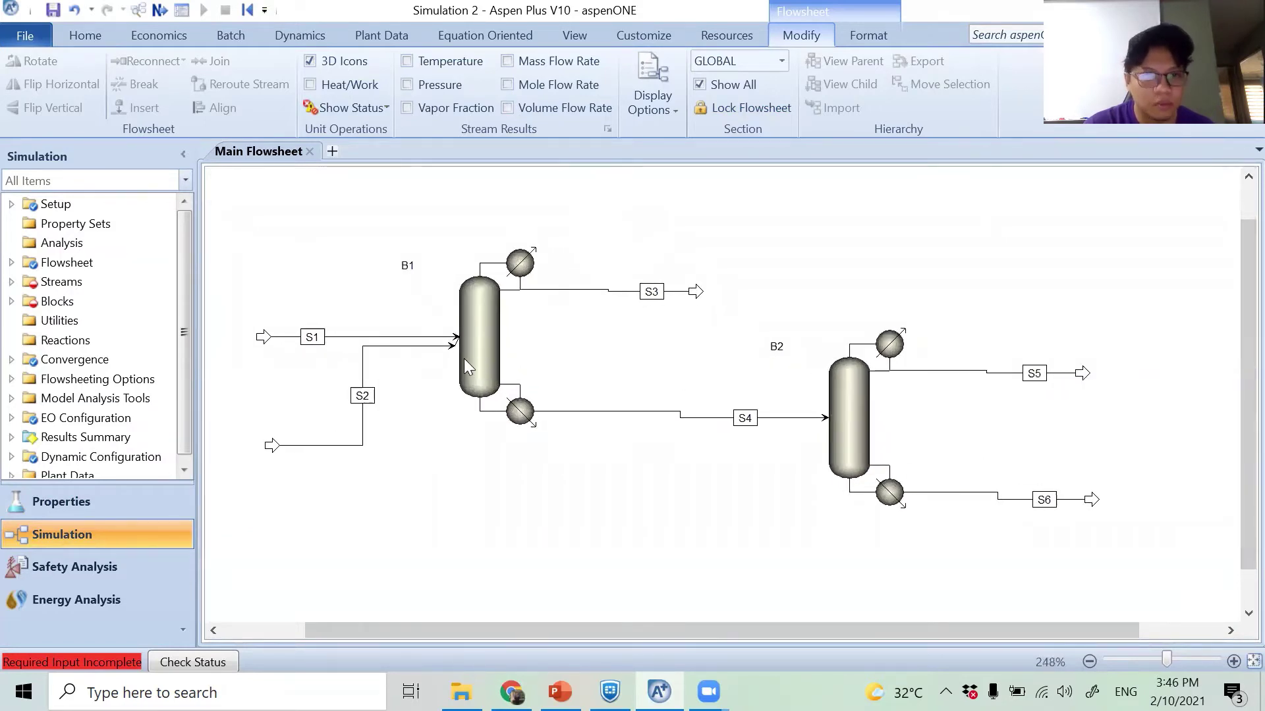
pyautogui.rightClick(483, 347)
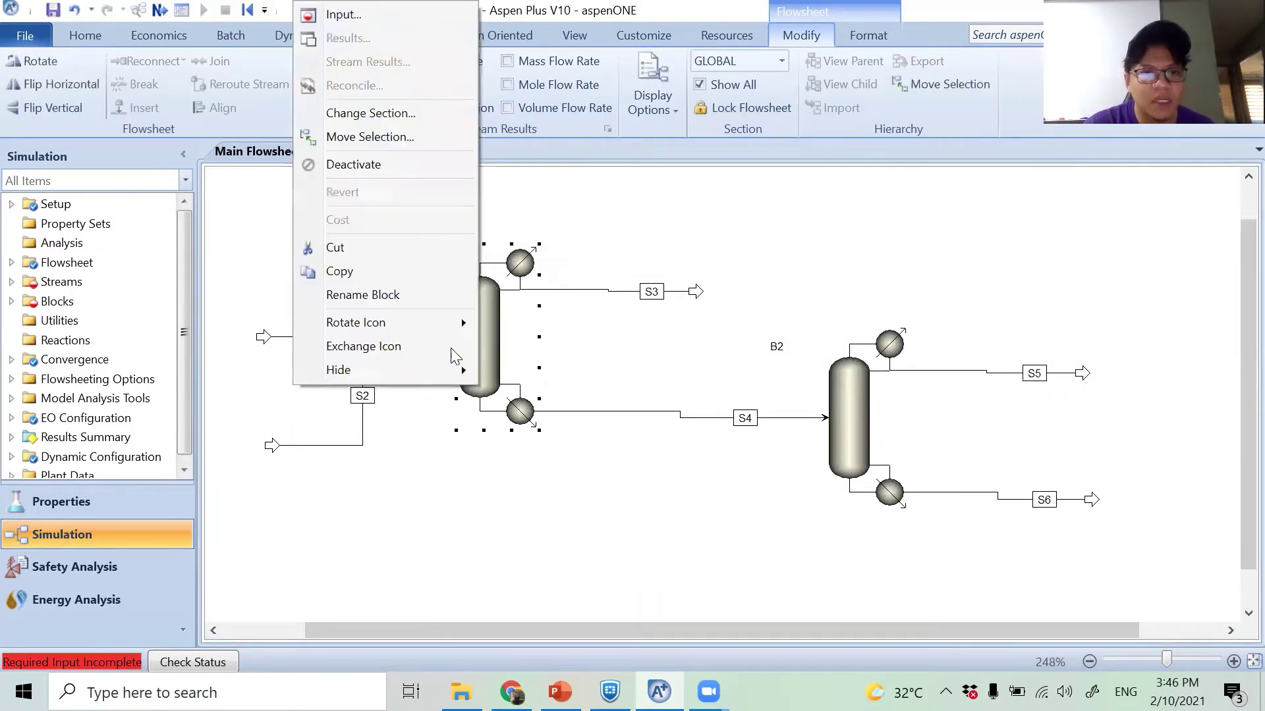
pyautogui.click(430, 300)
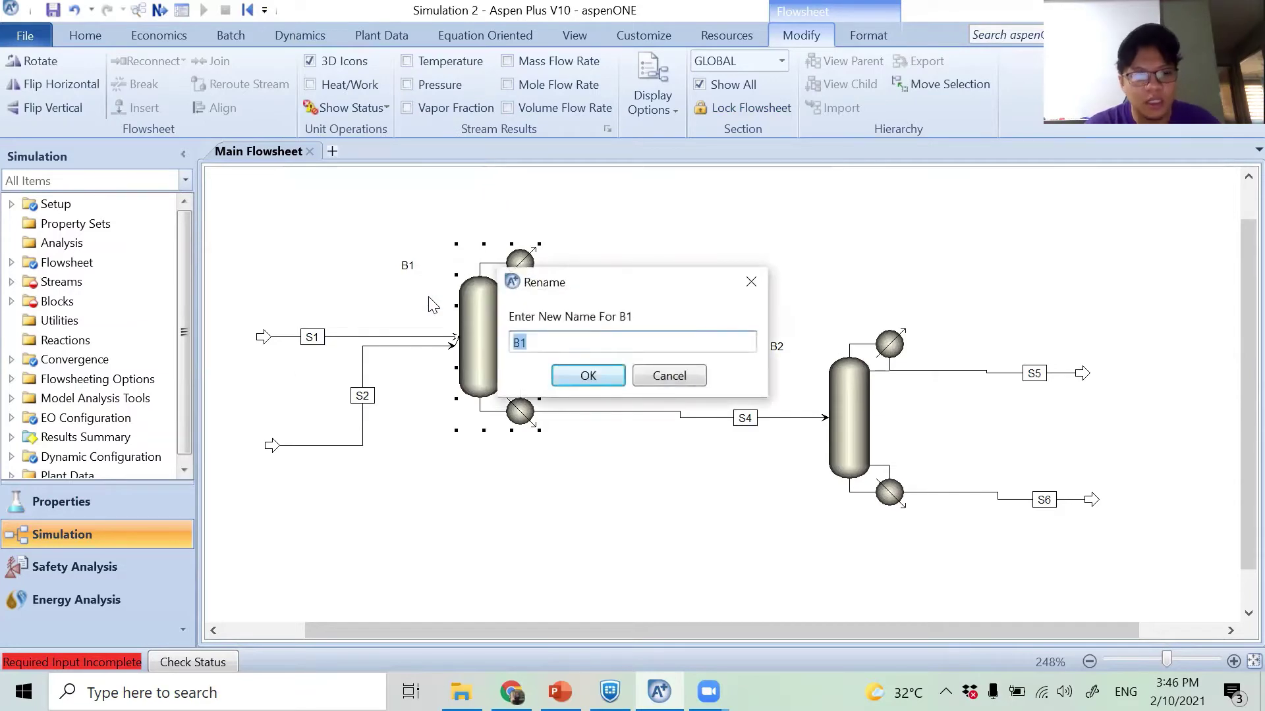
pyautogui.write('DC')
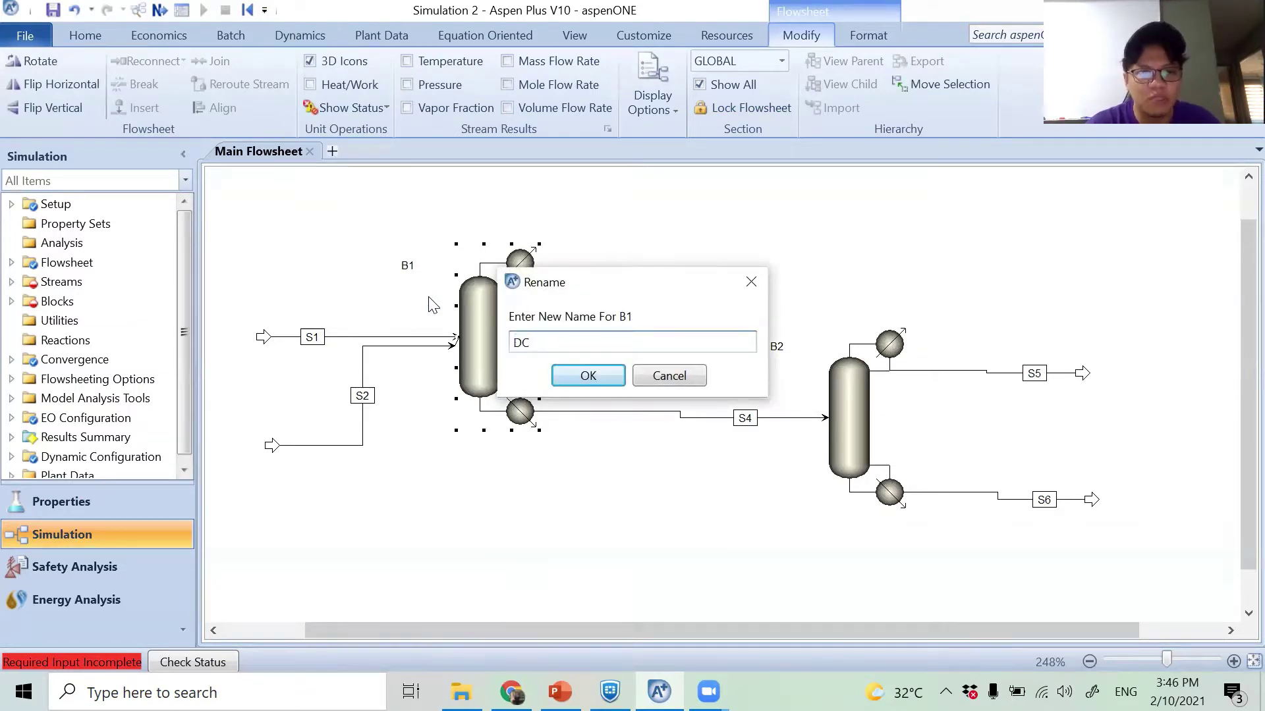
pyautogui.write('1')
pyautogui.press('Return')
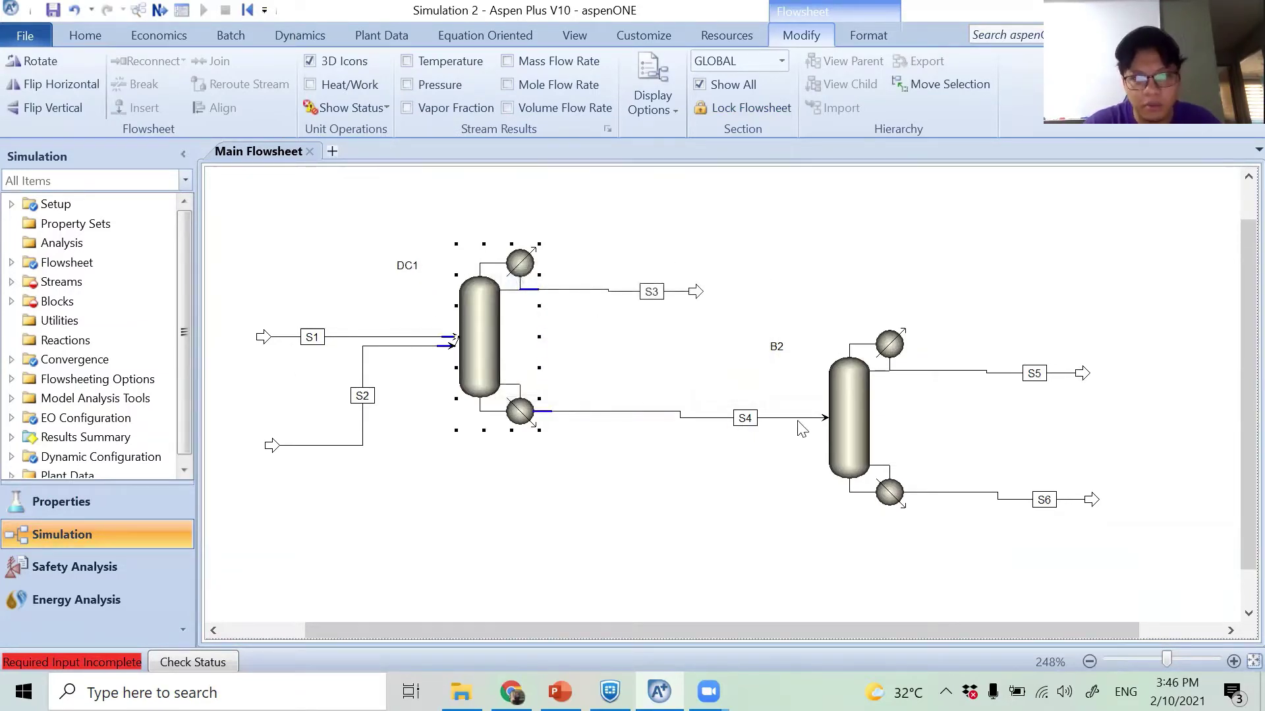
# - Rename column block B2 as DC2
pyautogui.rightClick(841, 418)
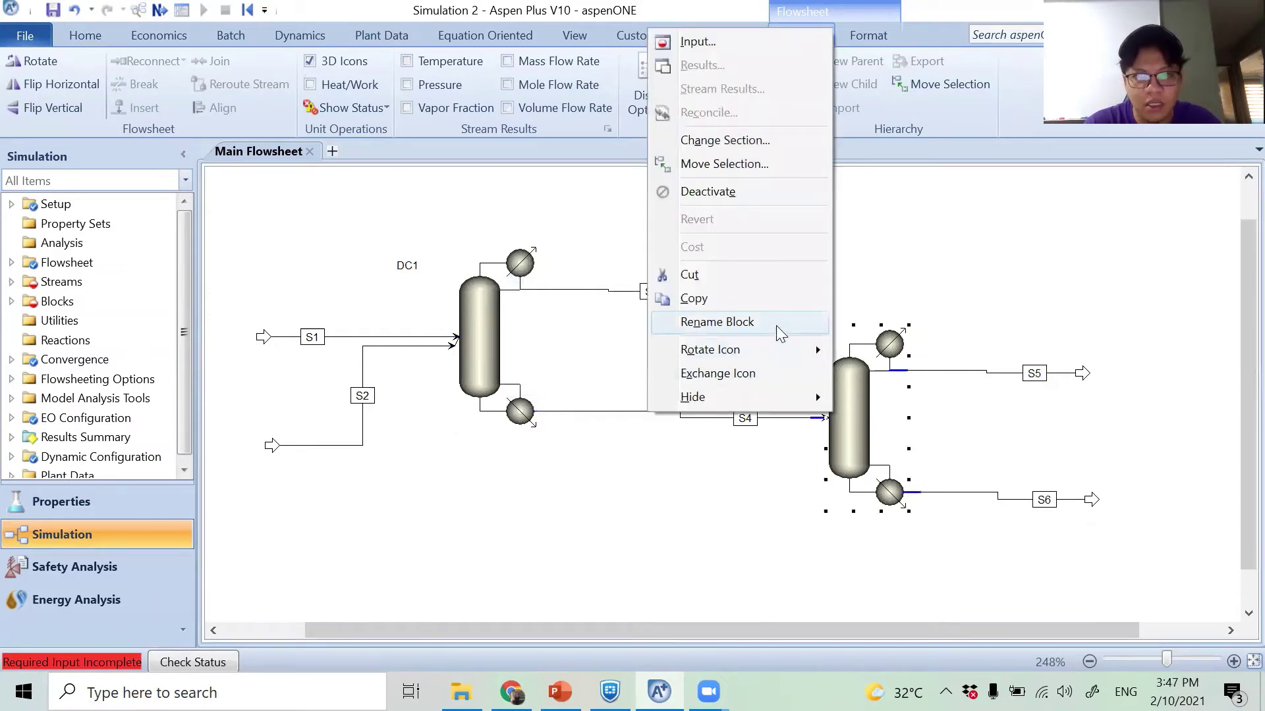
pyautogui.click(776, 325)
pyautogui.write('DC2')
pyautogui.press('Return')
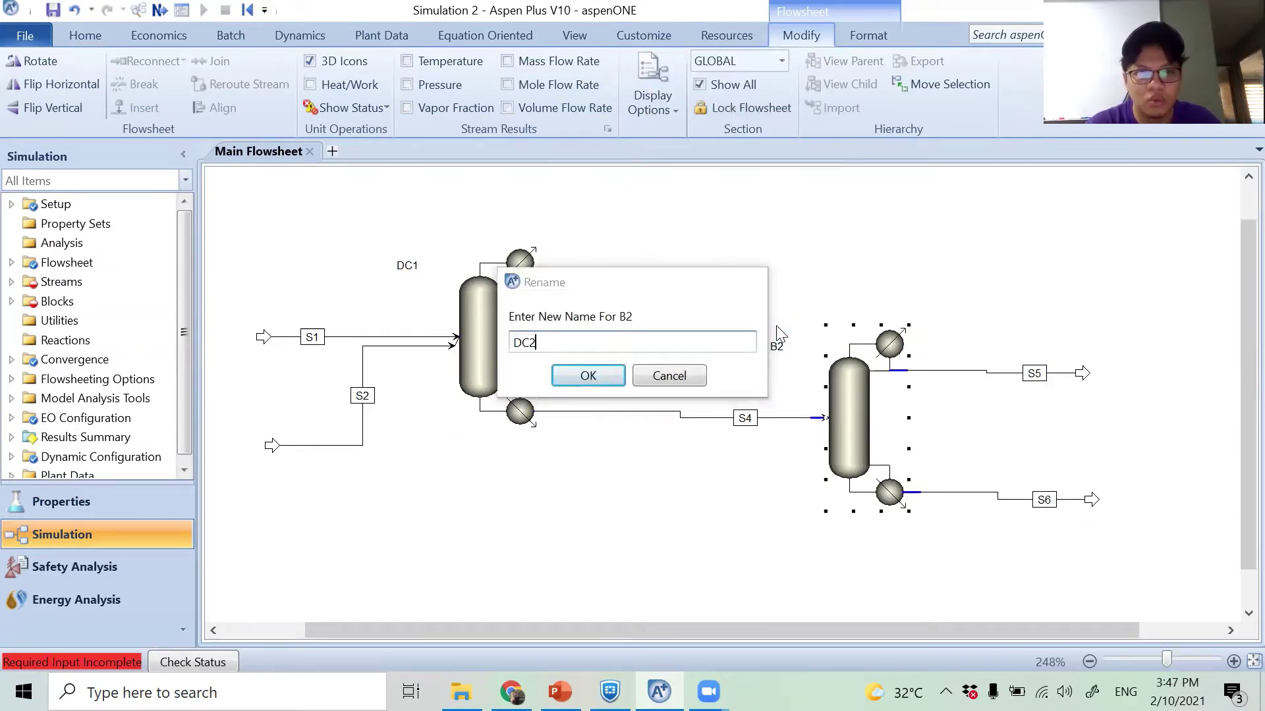
# - Rename column DC1's upper inlet stream S1 as FEED and its lower inlet stream S2 as NMP
pyautogui.rightClick(359, 337)
pyautogui.click(299, 269)
pyautogui.write('FEED')
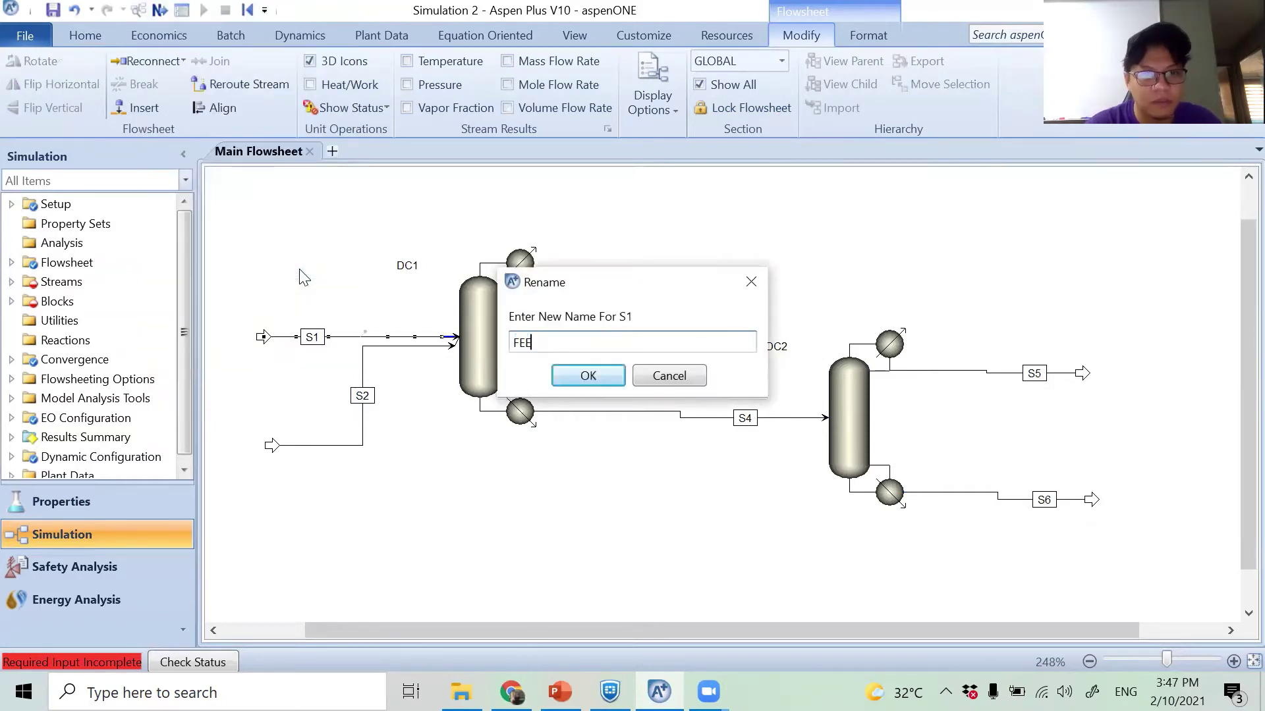
pyautogui.press('Return')
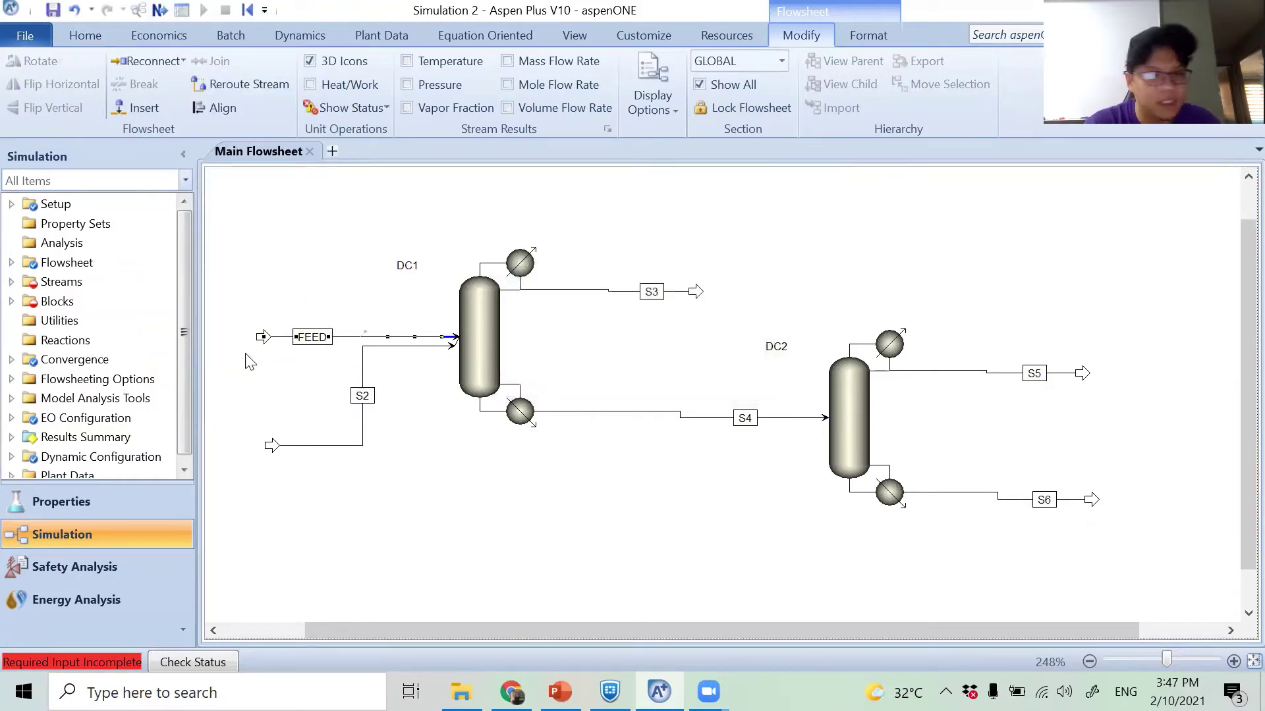
pyautogui.rightClick(367, 374)
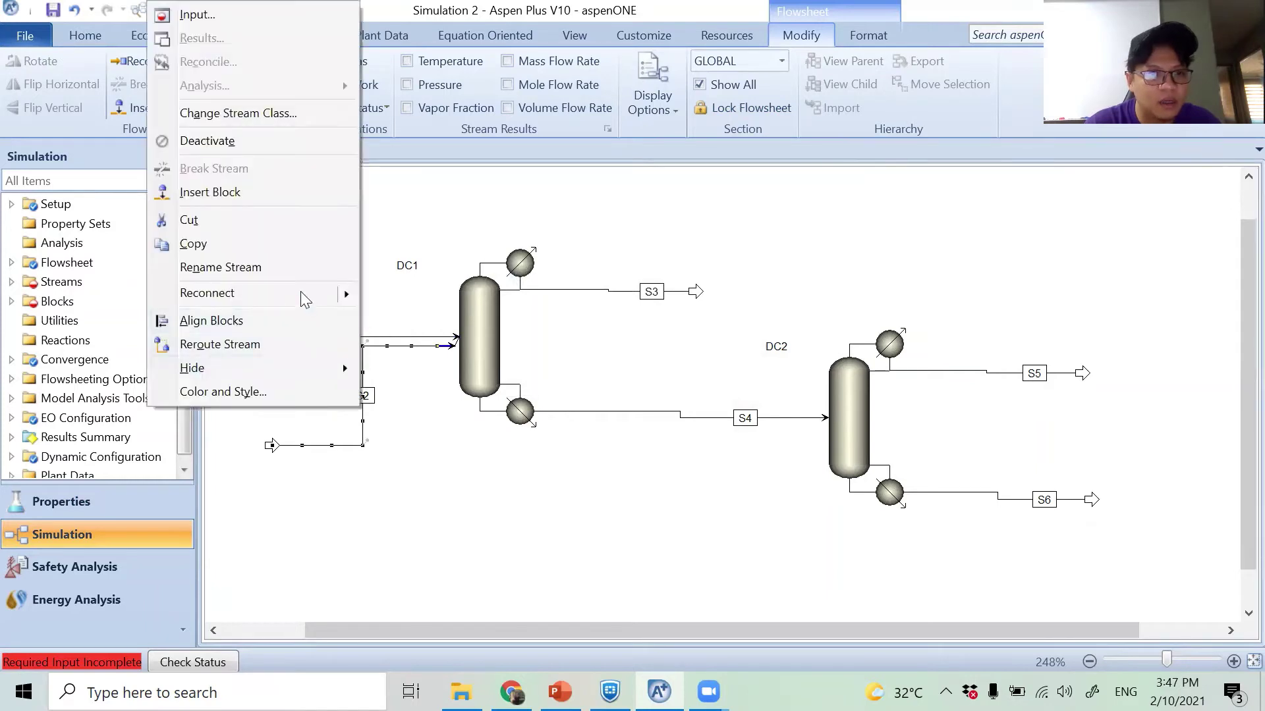
pyautogui.click(298, 272)
pyautogui.write('NMP')
pyautogui.press('Return')
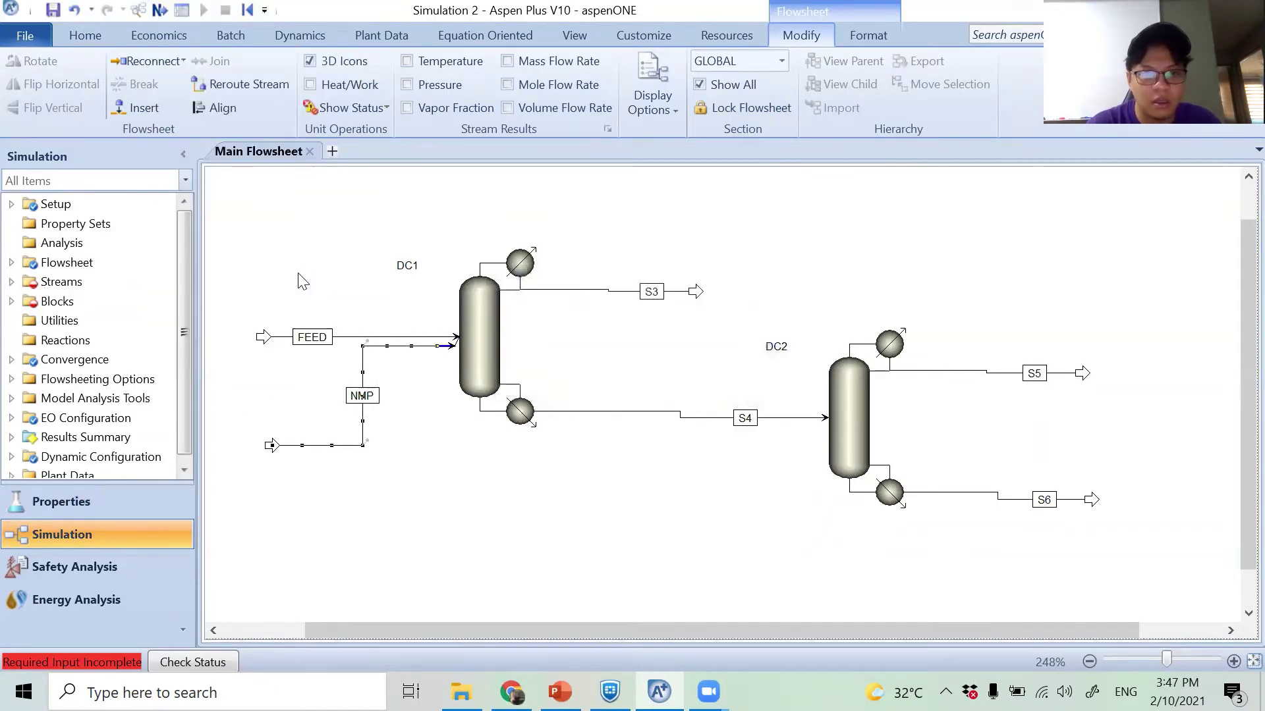
# - Rename DC1's distillate stream S3 as HEPTANE
pyautogui.rightClick(607, 289)
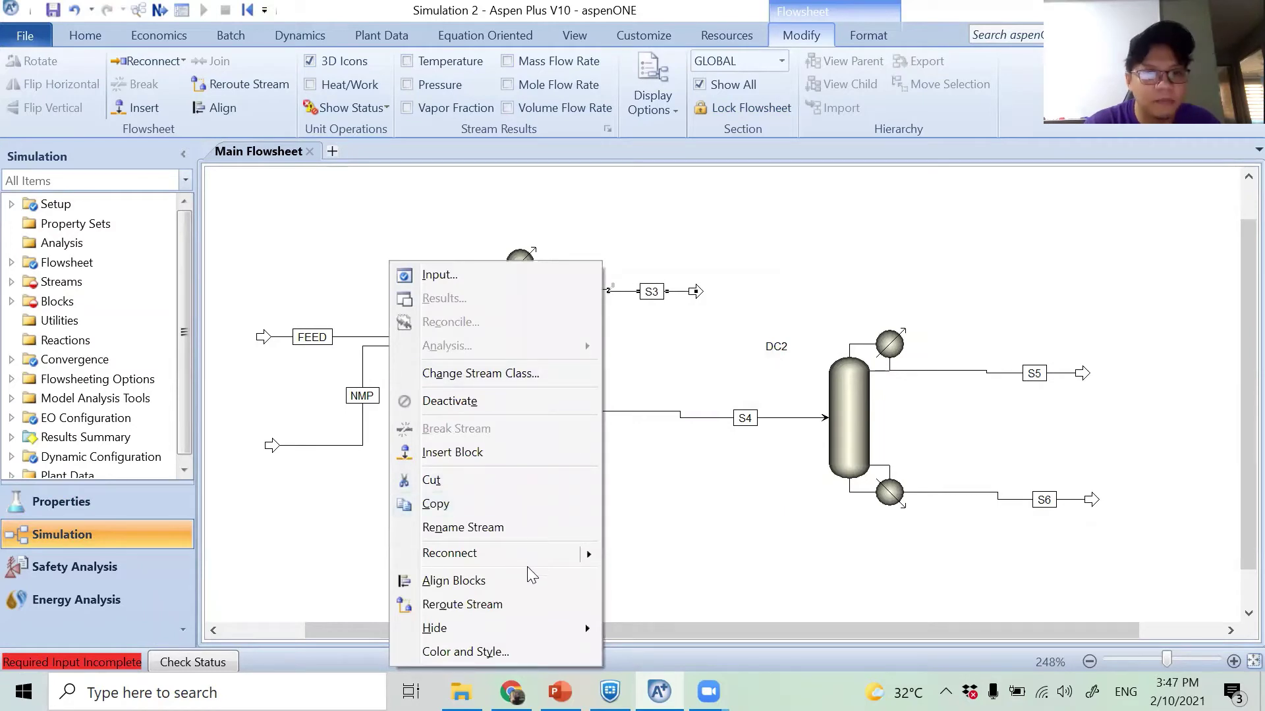
pyautogui.click(521, 530)
pyautogui.write('HE')
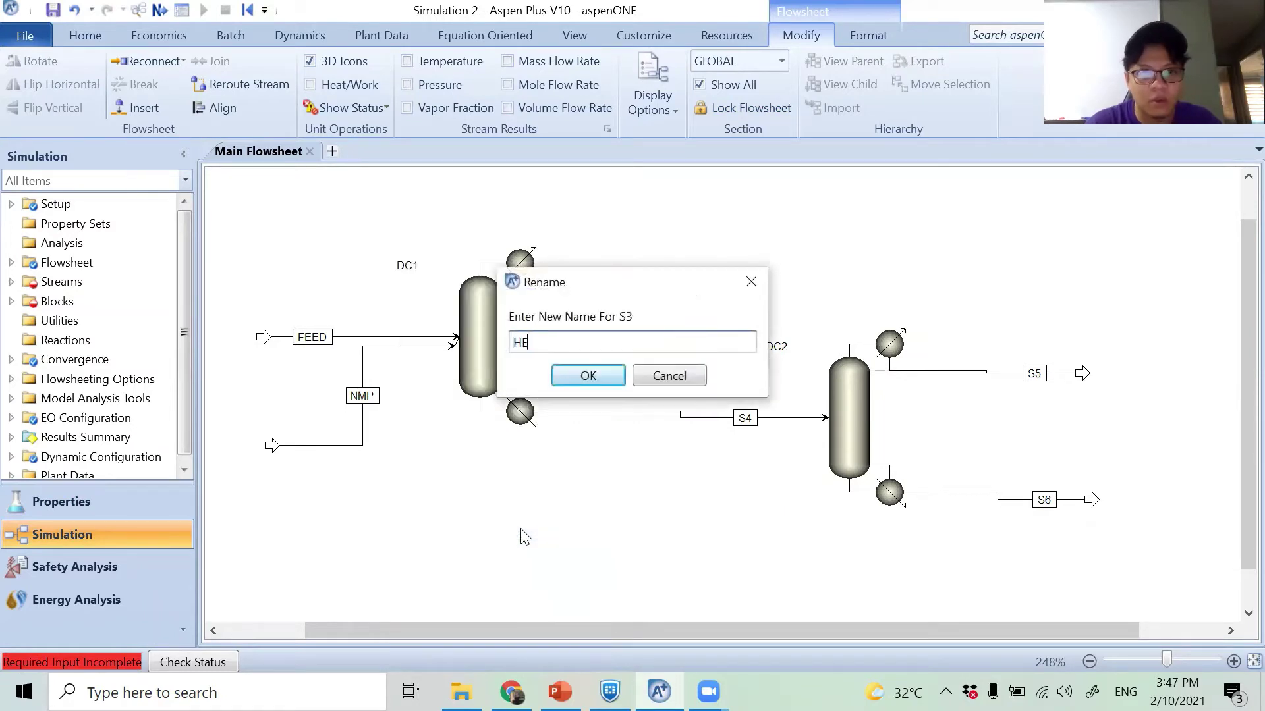
pyautogui.write('PTANE')
pyautogui.press('Return')
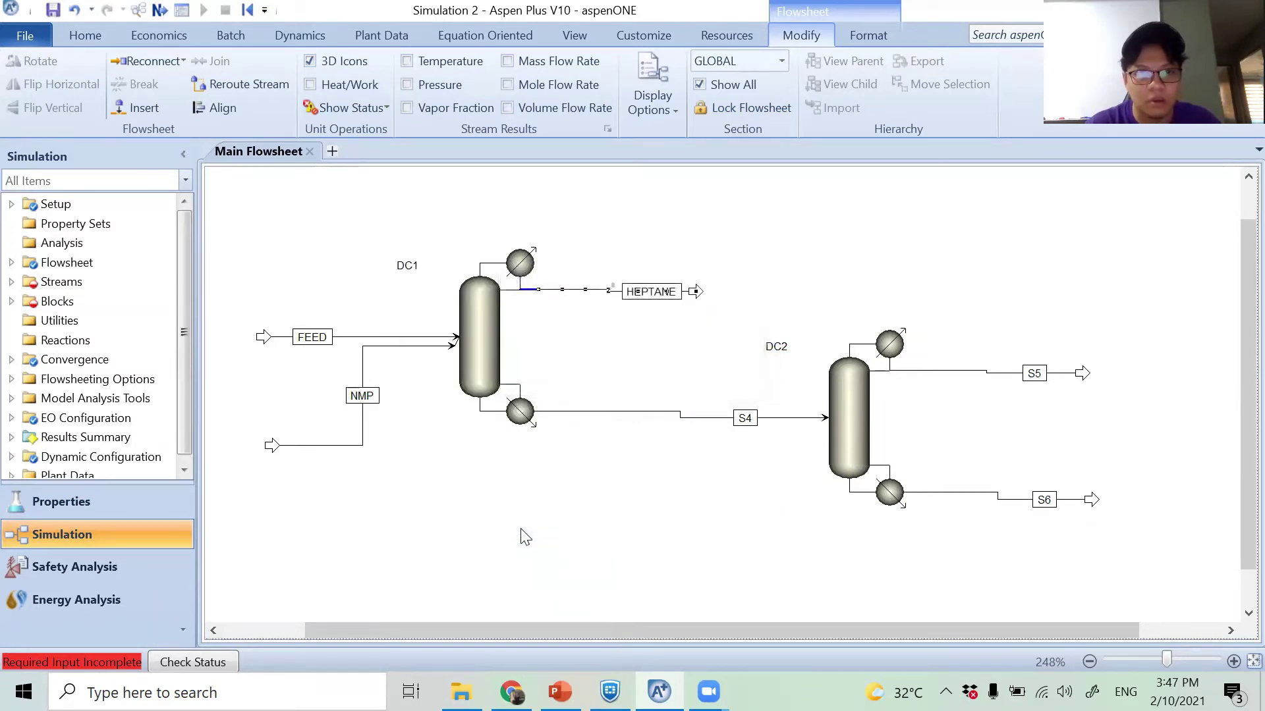
# - Rename stream S4, which connects DC1's bottoms to DC2, as W1
pyautogui.click(655, 410)
pyautogui.rightClick(656, 412)
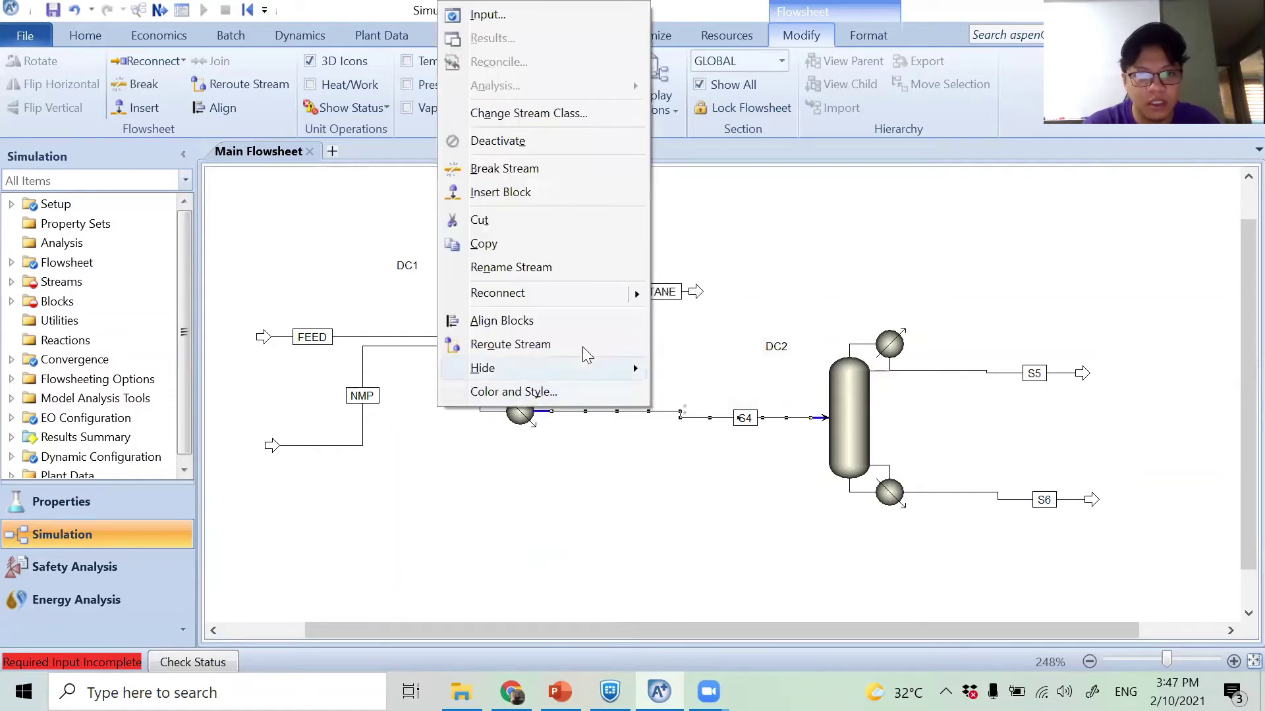
pyautogui.click(557, 272)
pyautogui.write('W1')
pyautogui.press('Return')
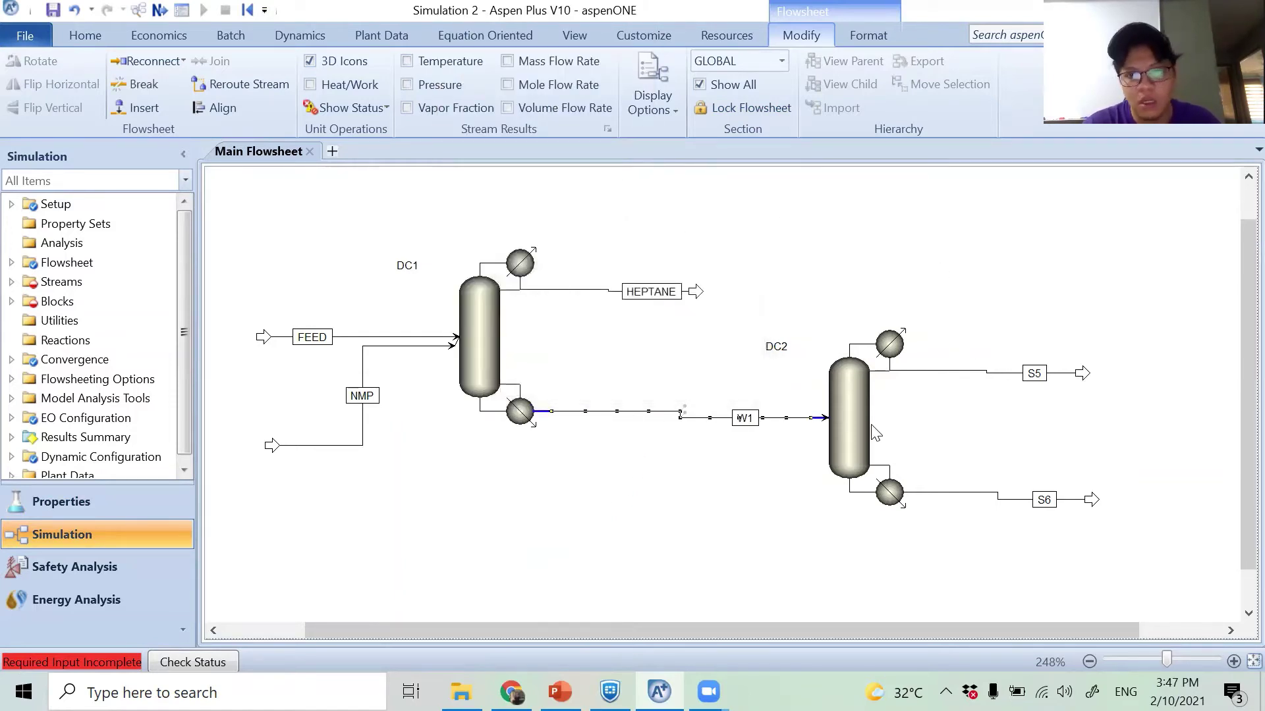
# - Rename DC2's distillate stream S5 as TOLUENE
pyautogui.rightClick(957, 379)
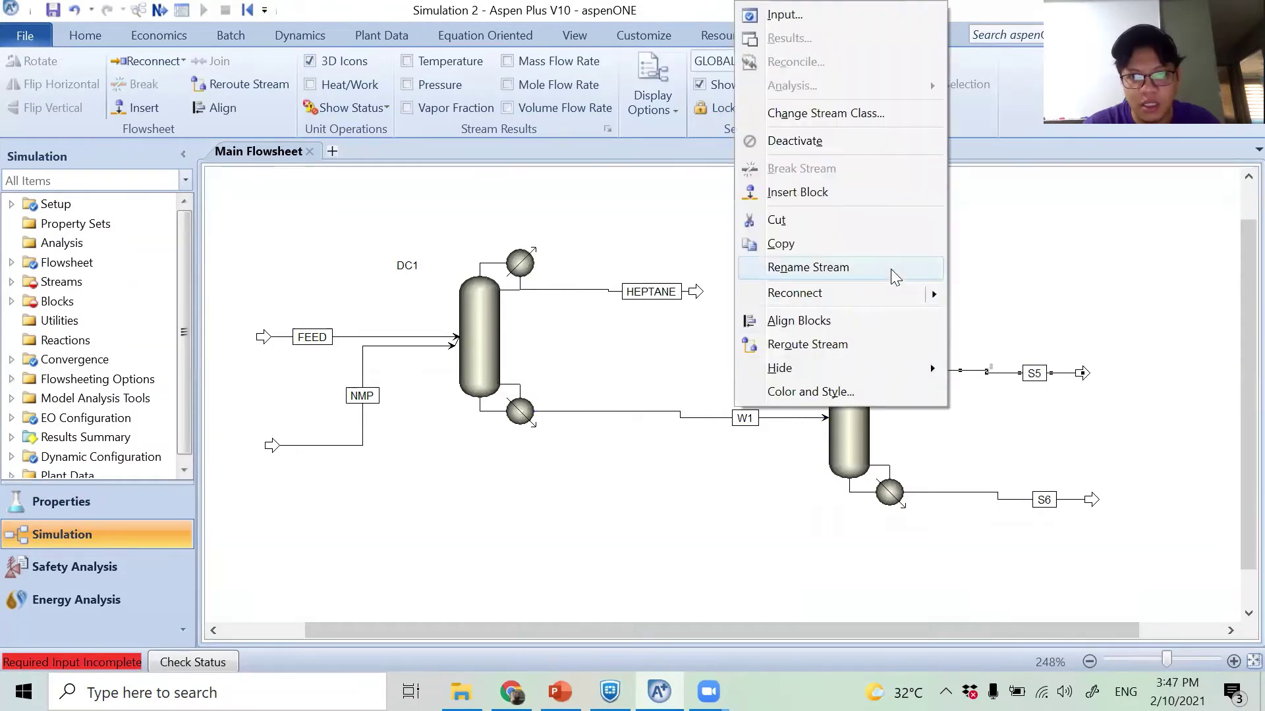
pyautogui.click(891, 269)
pyautogui.write('T')
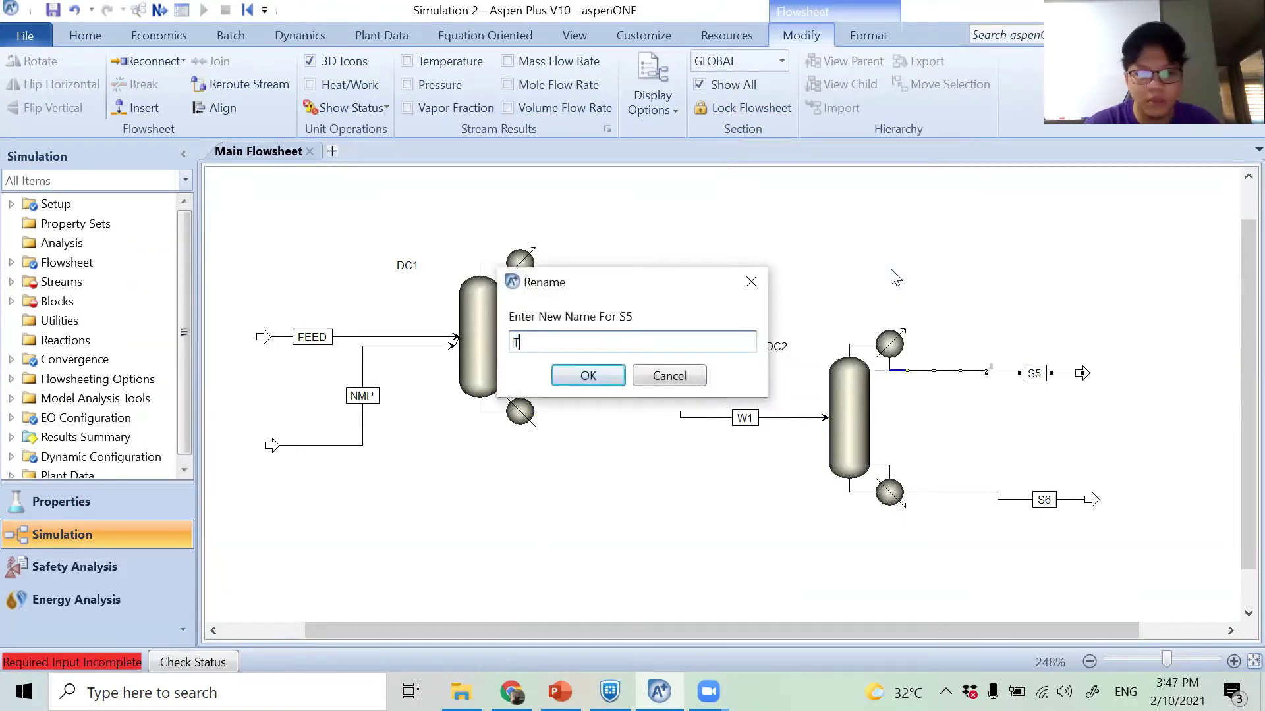
pyautogui.write('OLUENE')
pyautogui.press('Return')
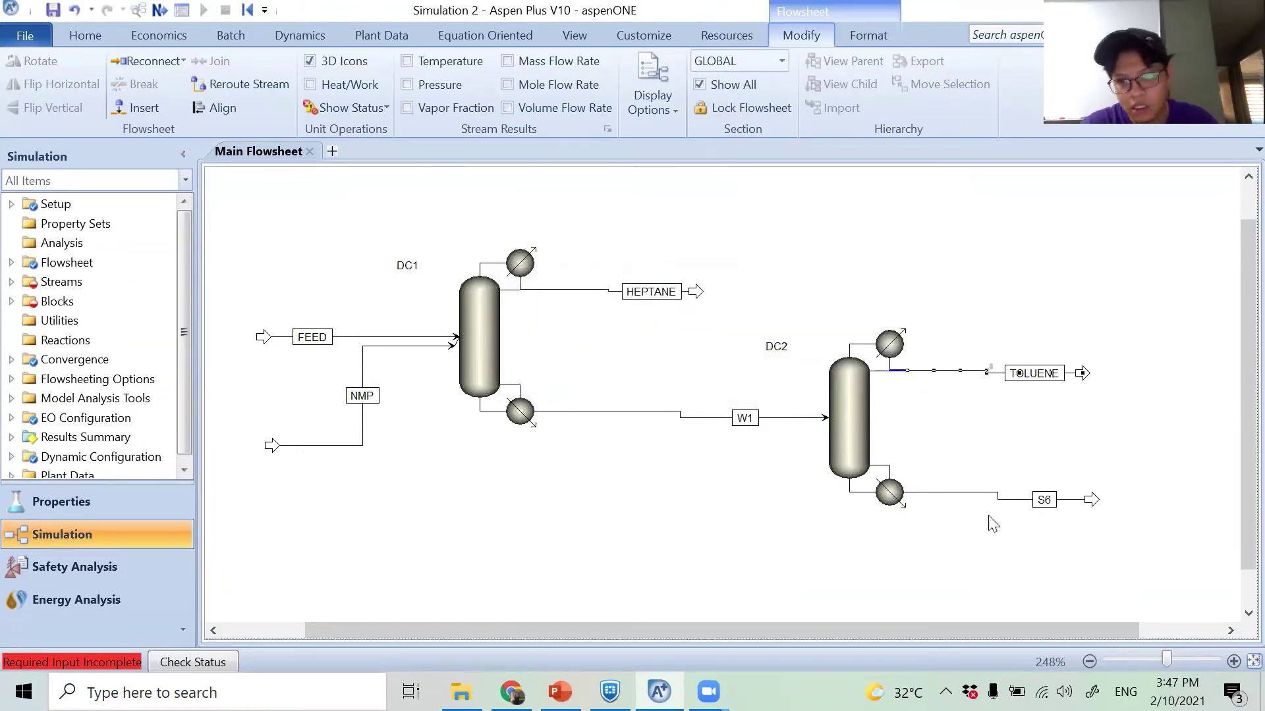
# - Rename DC2's bottoms stream S6 as W2
pyautogui.rightClick(1018, 503)
pyautogui.click(910, 364)
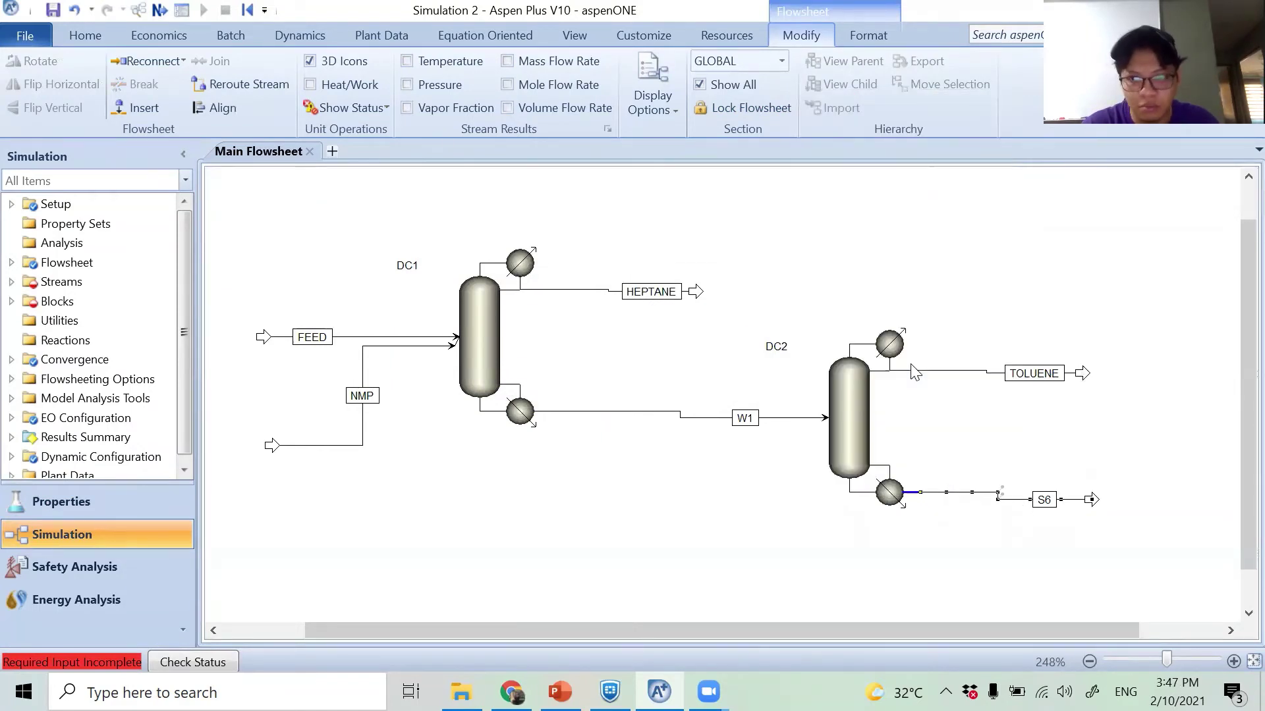
pyautogui.write('W')
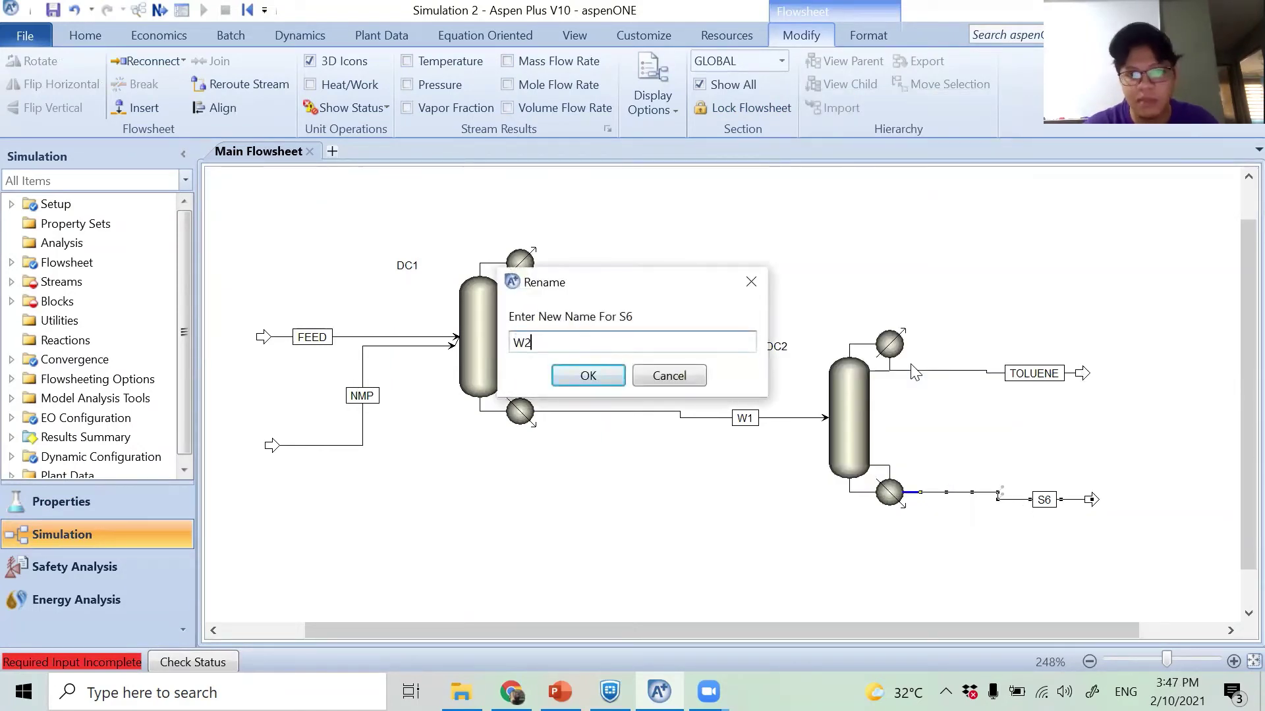
pyautogui.write('2')
pyautogui.press('Return')
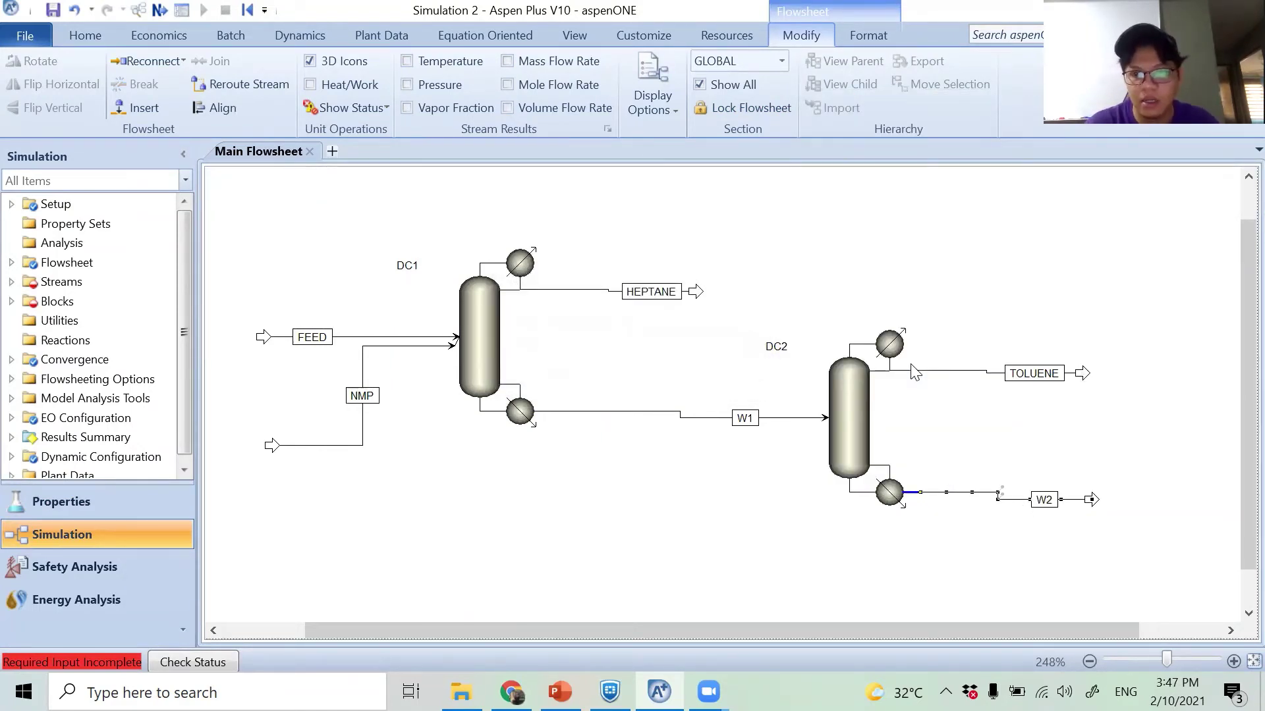
pyautogui.click(1068, 550)
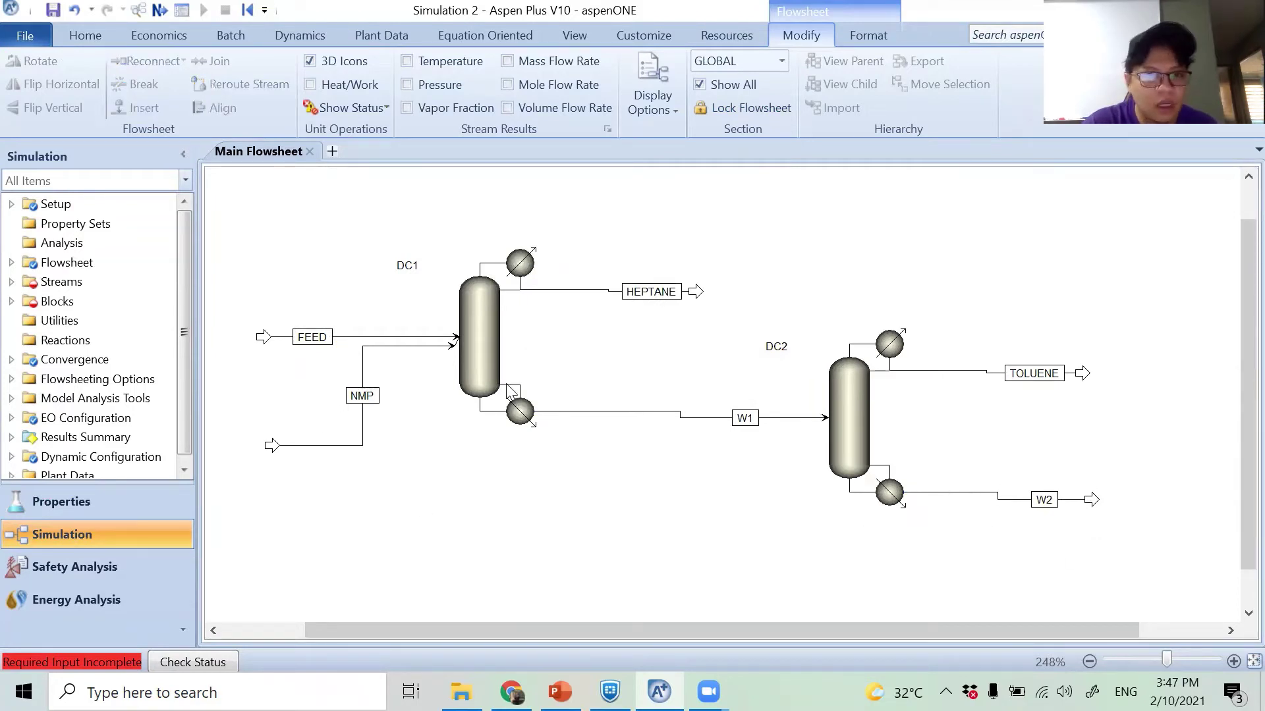
# - Straighten streams W1 and W2 with Align Blocks
pyautogui.click(599, 415)
pyautogui.rightClick(598, 413)
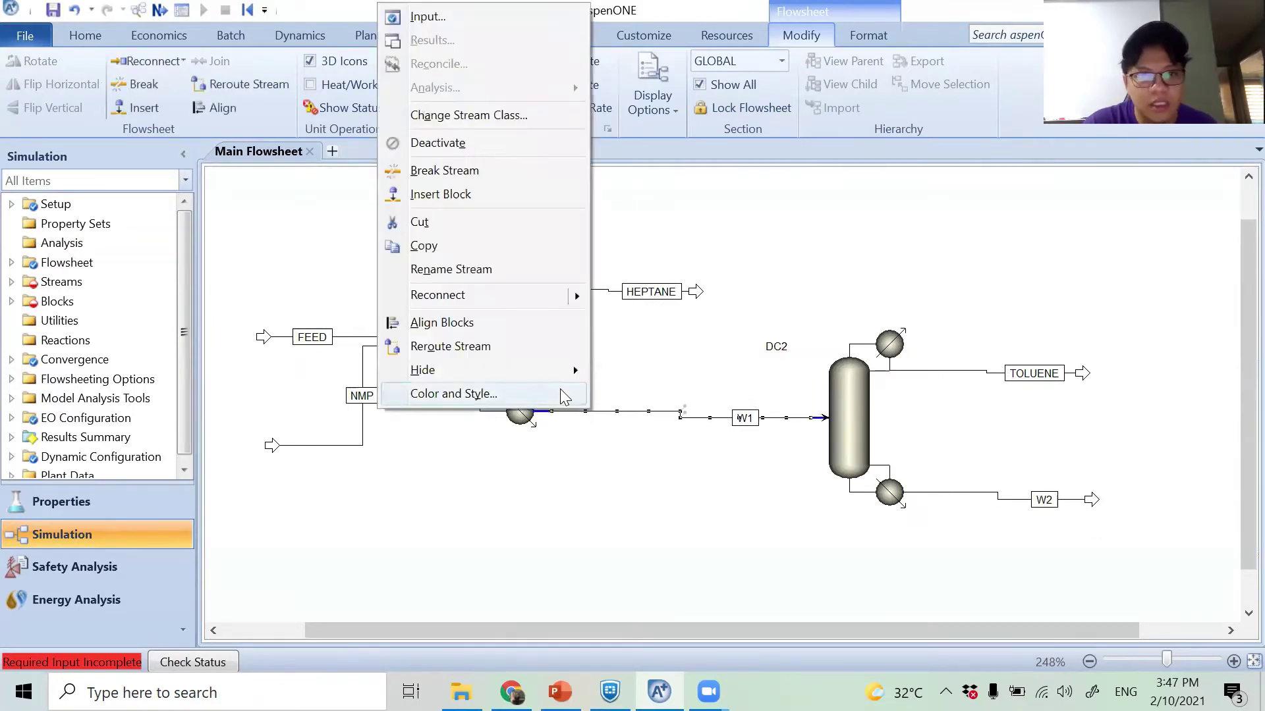
pyautogui.click(534, 326)
pyautogui.rightClick(973, 485)
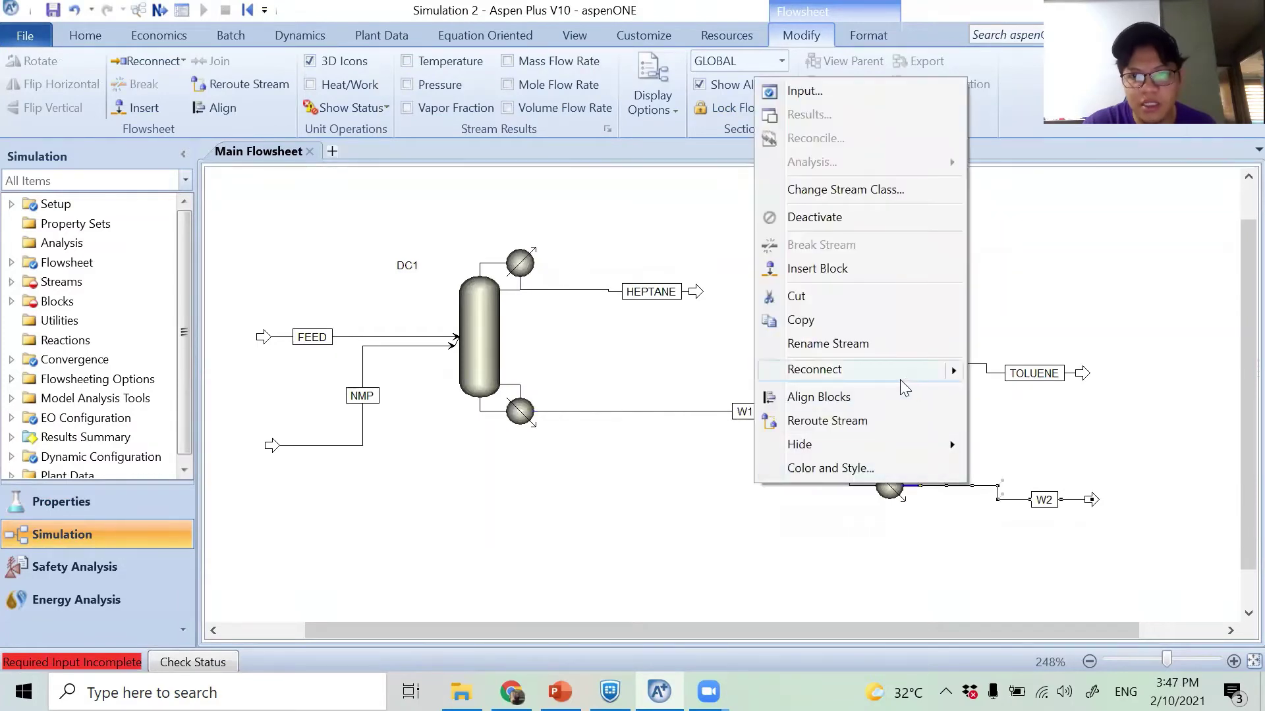
pyautogui.click(881, 396)
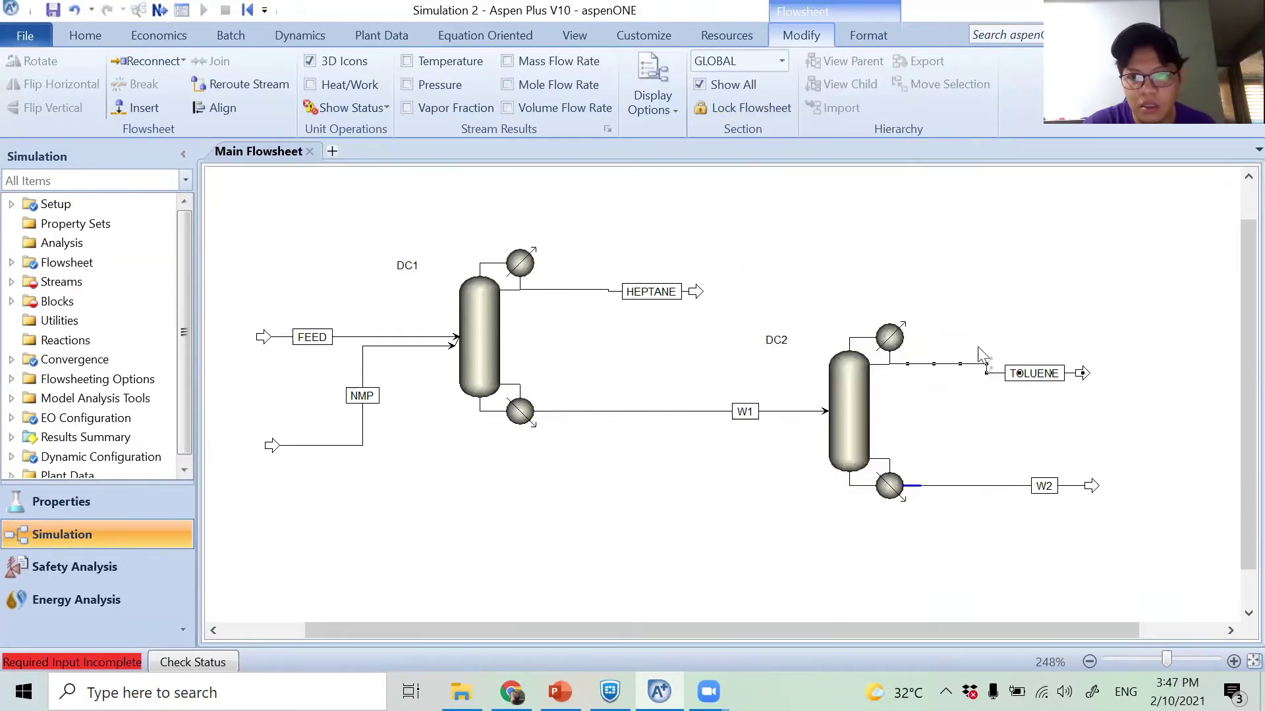
# - Straighten the TOLUENE and HEPTANE distillate streams with Align Blocks
pyautogui.rightClick(986, 373)
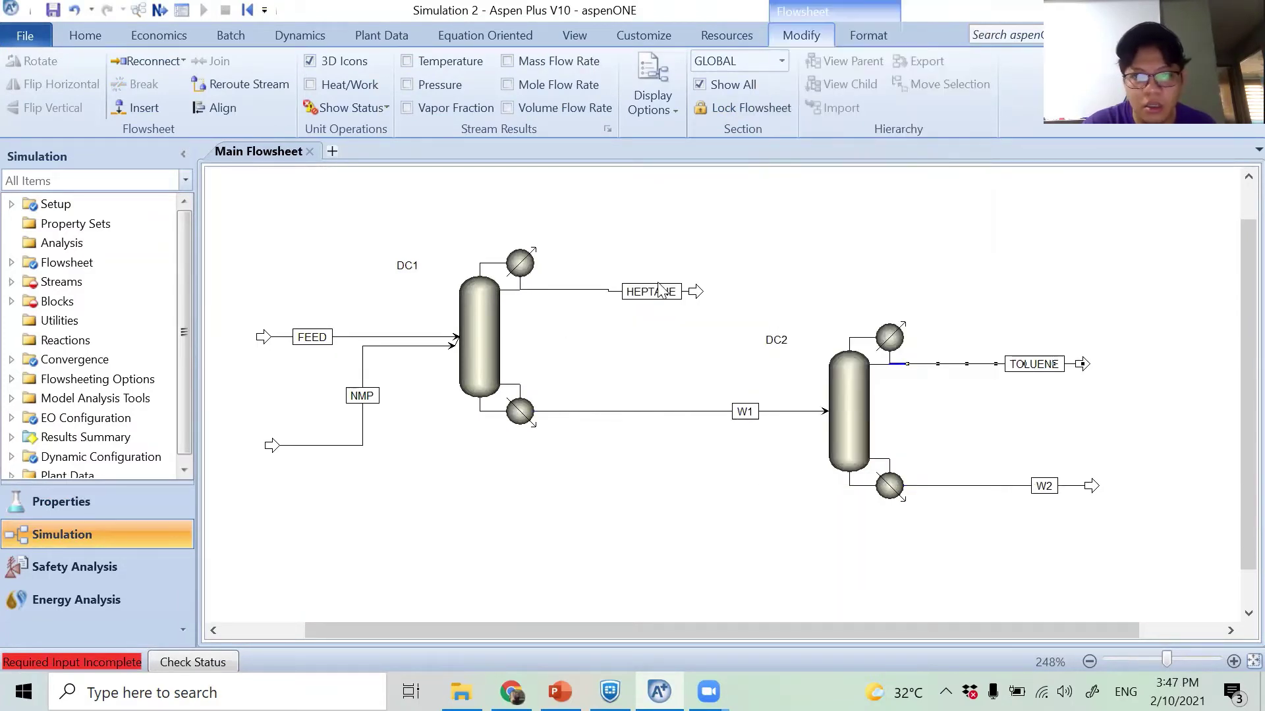
pyautogui.click(902, 320)
pyautogui.rightClick(626, 292)
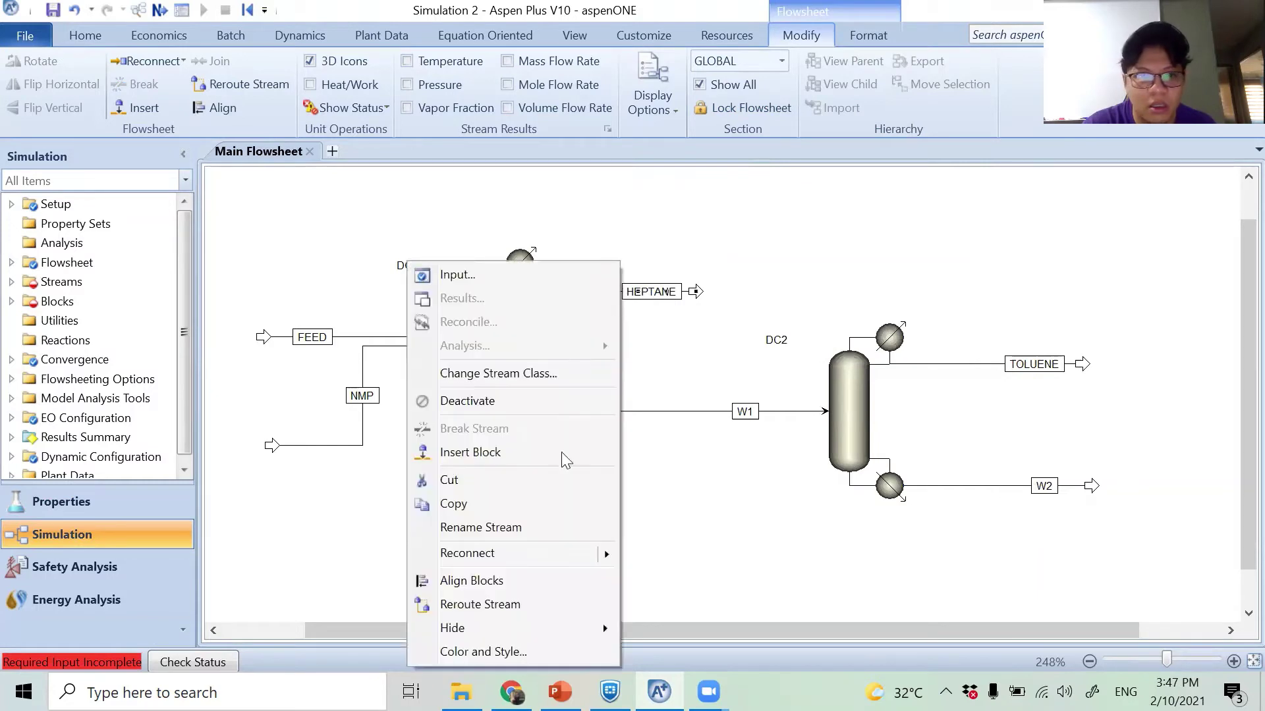
pyautogui.click(530, 571)
pyautogui.click(612, 520)
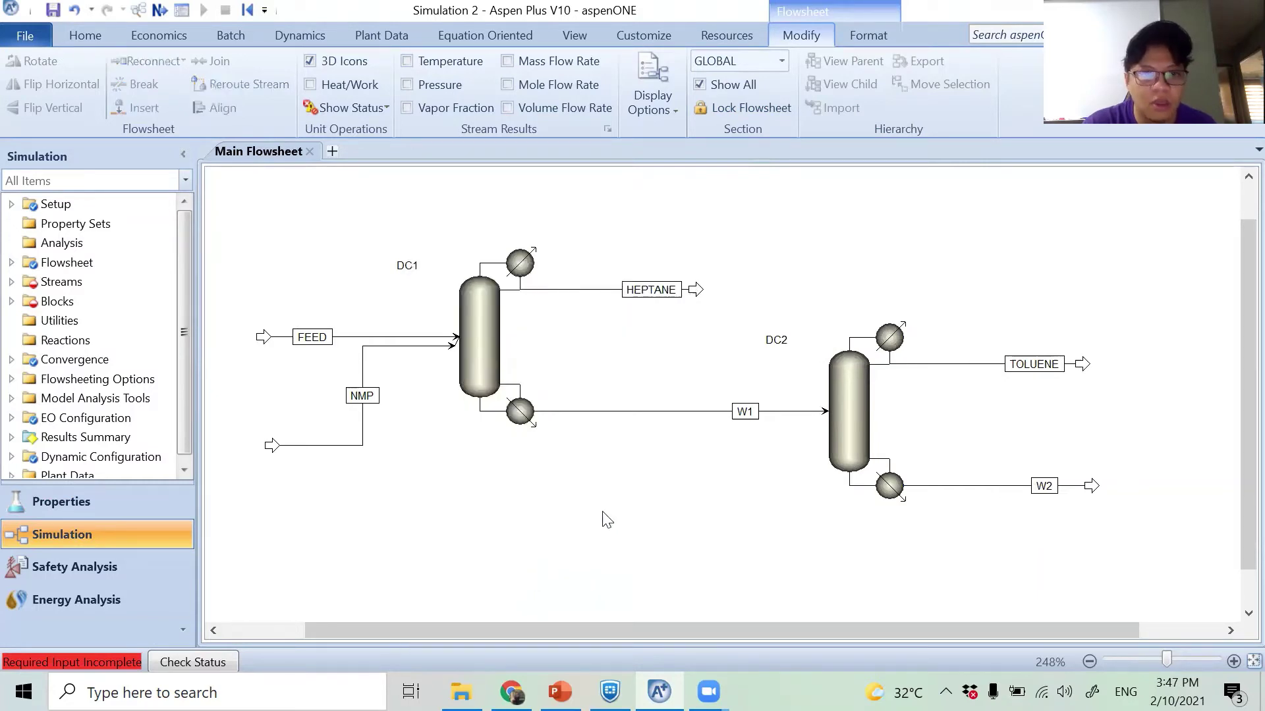
# - In the FEED stream's specifications, set the pressure to 1.1 bar and the HEPTANE and TOLUENE mole flows to 65.51 kmol/hr each
pyautogui.click(360, 338)
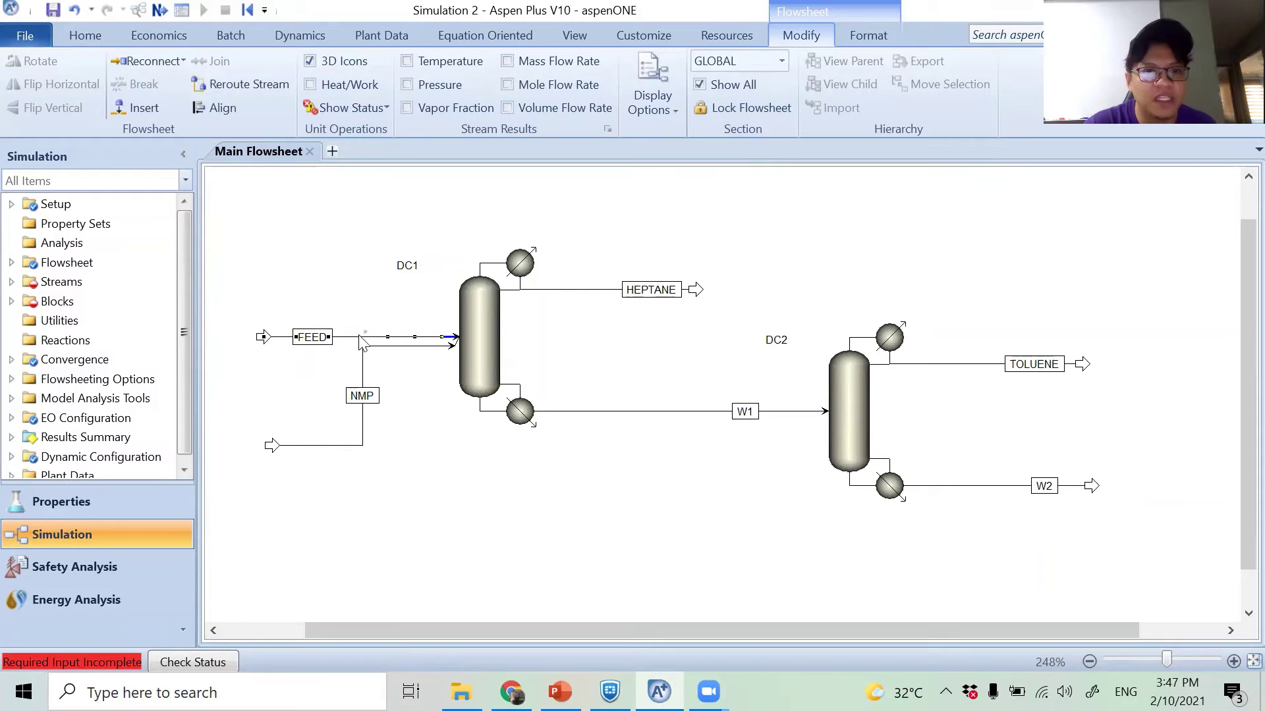
pyautogui.doubleClick(361, 338)
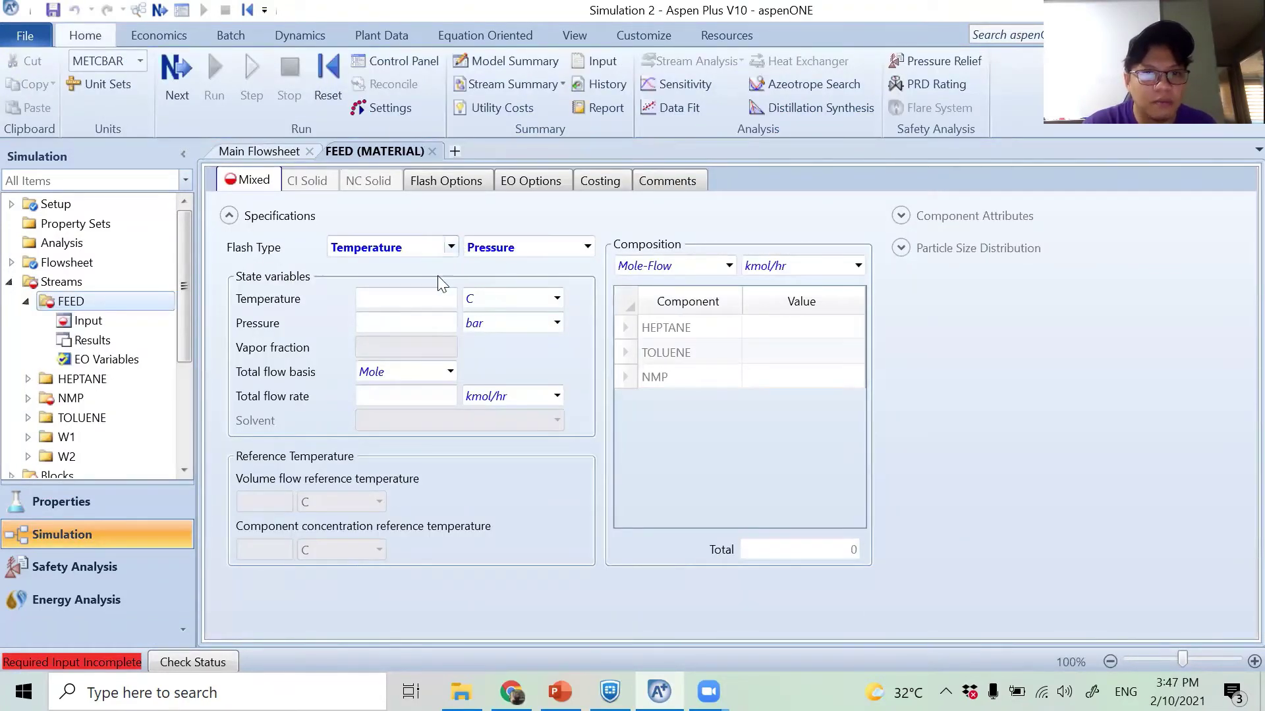
pyautogui.click(420, 324)
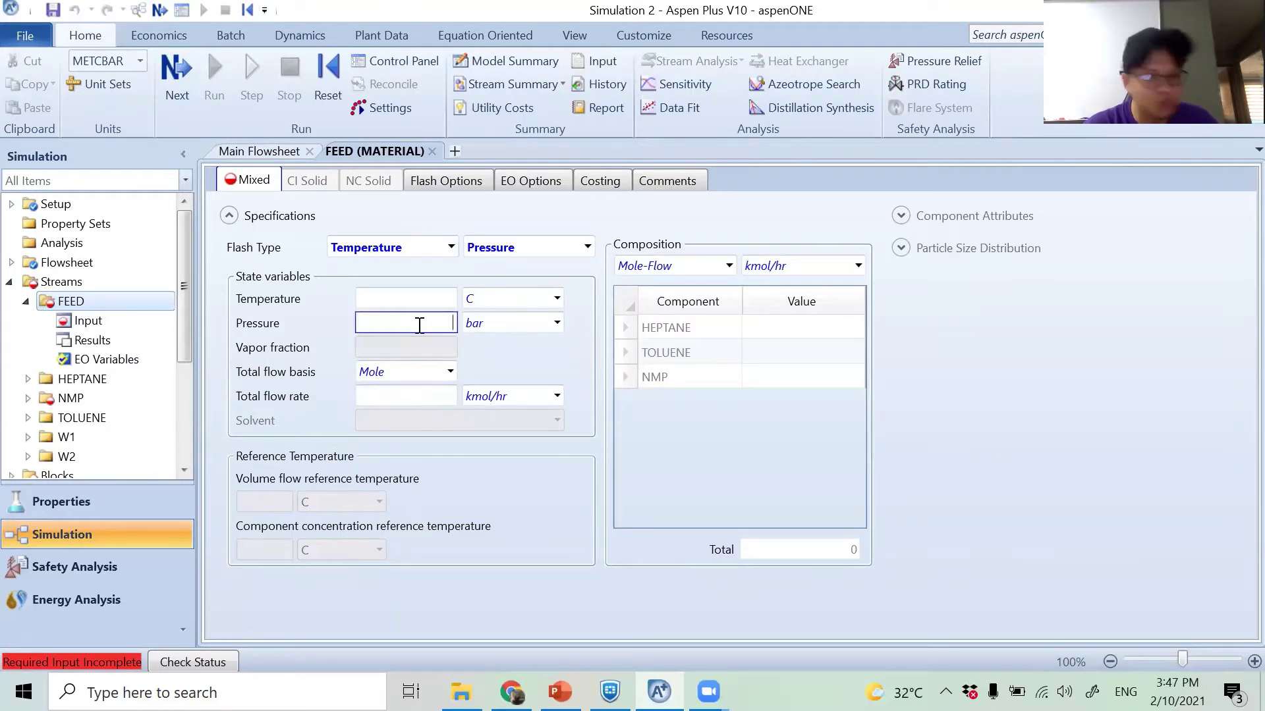
pyautogui.click(799, 329)
pyautogui.write('65.51')
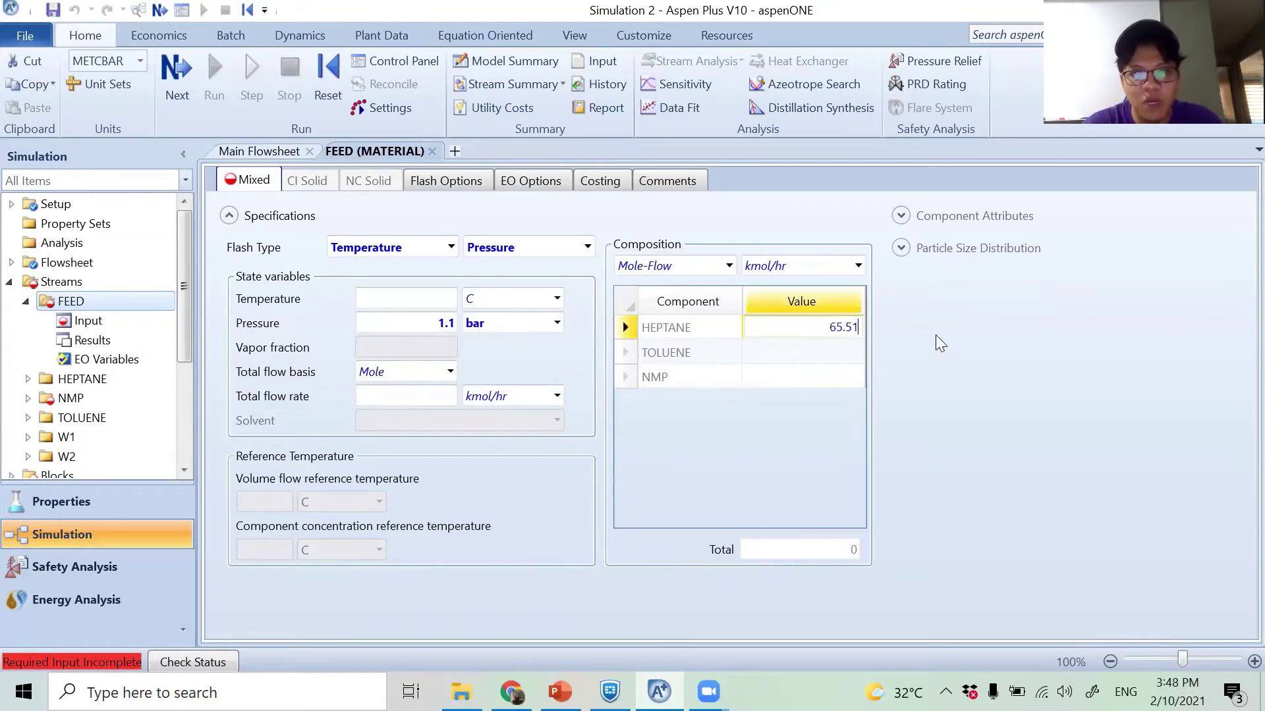
pyautogui.click(828, 356)
pyautogui.write('65.51')
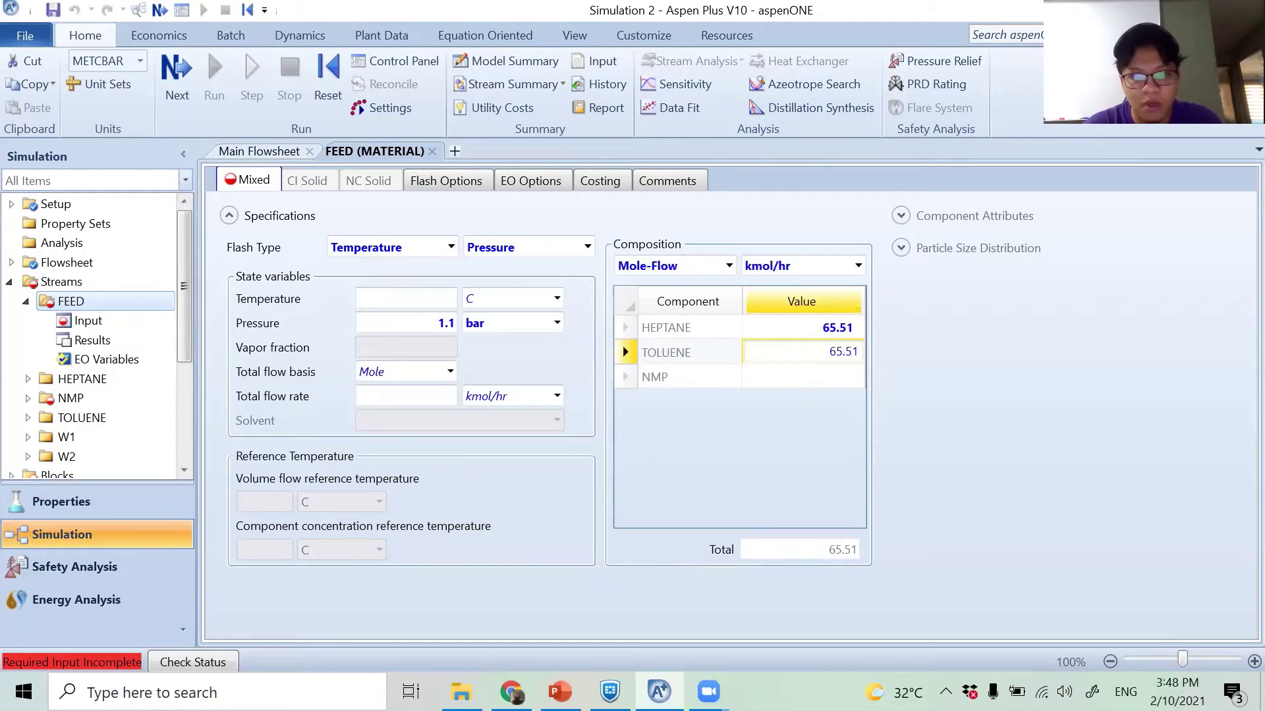
pyautogui.press('Return')
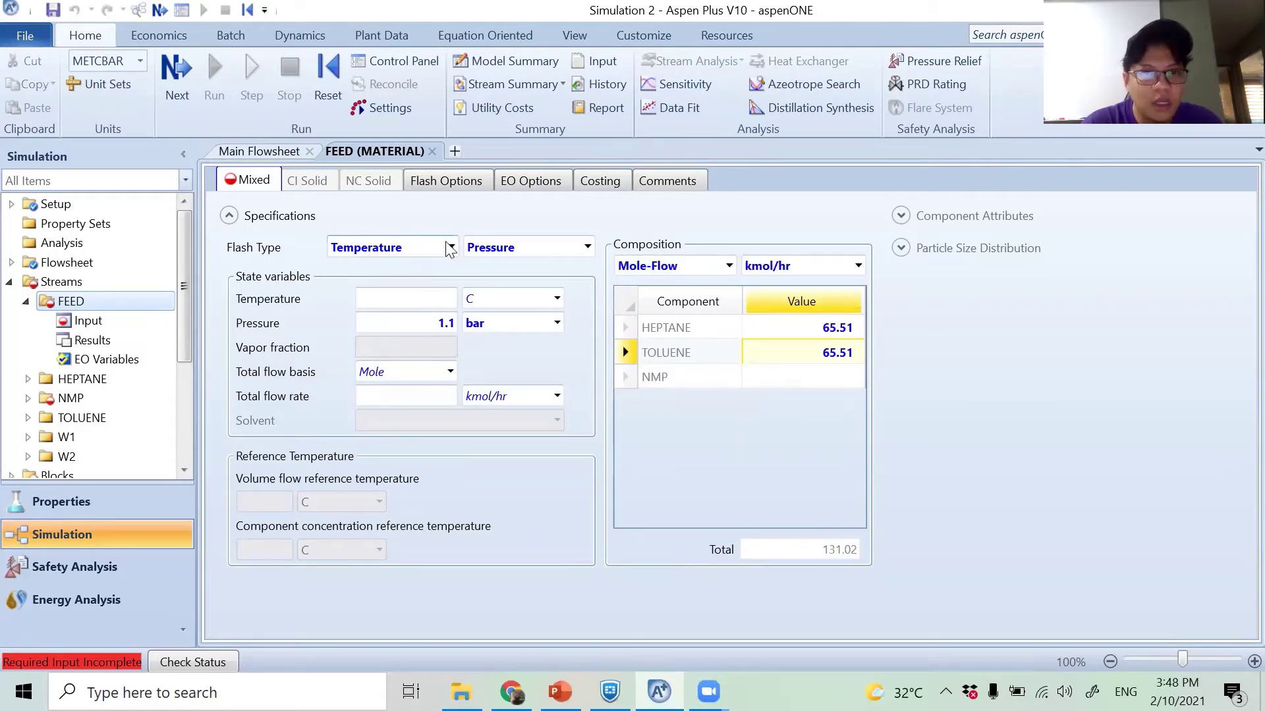
# - Change FEED's flash type to Vapor Fraction and Pressure with a vapor fraction of 0, and close its specifications
pyautogui.click(452, 247)
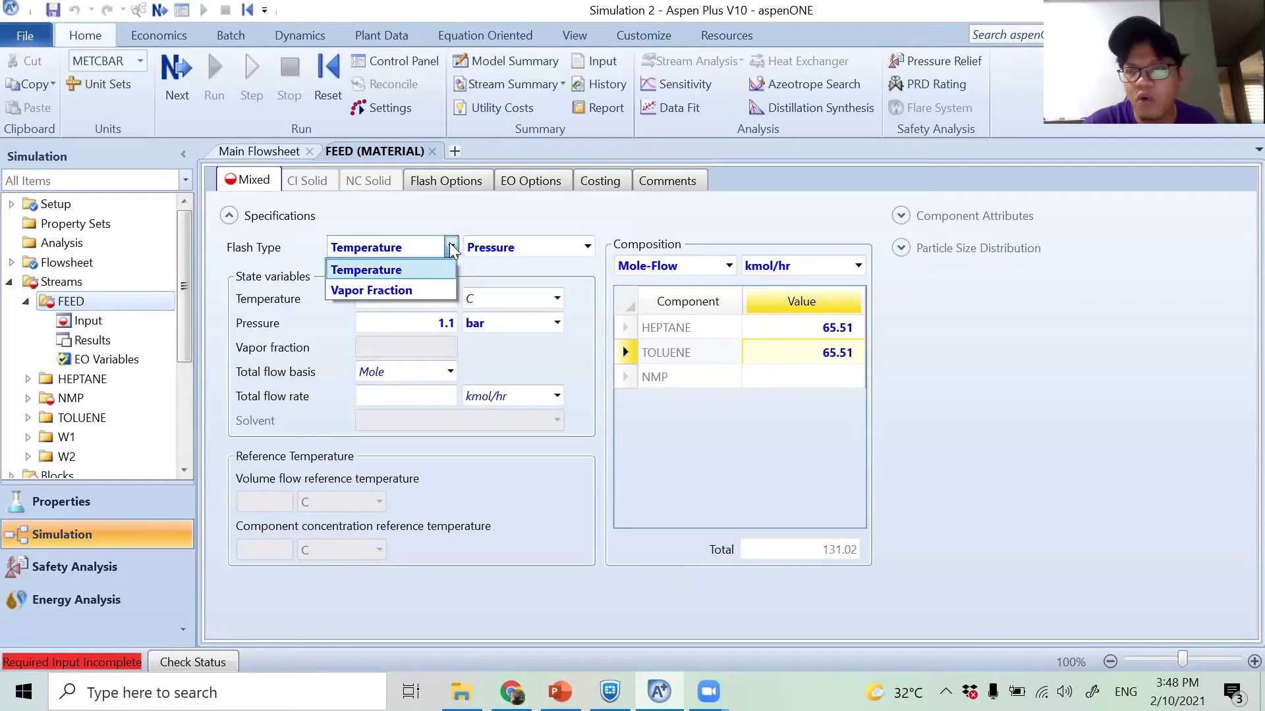
pyautogui.click(412, 290)
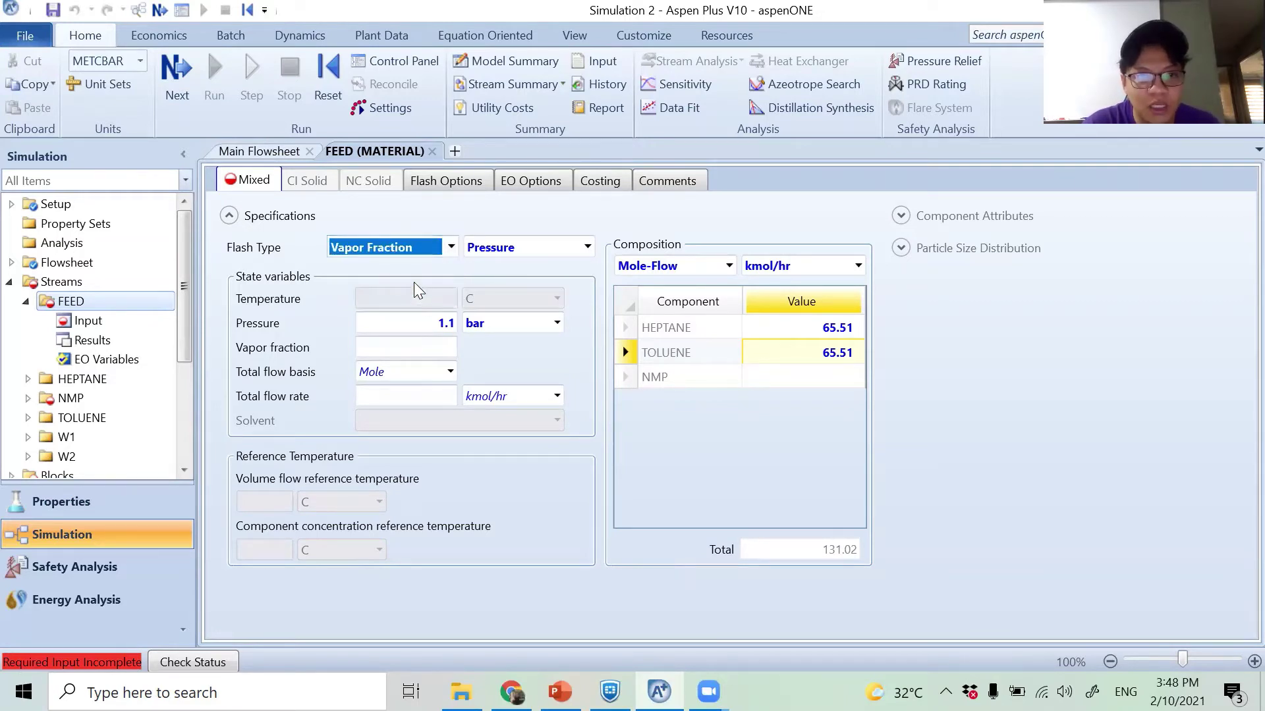
pyautogui.click(415, 347)
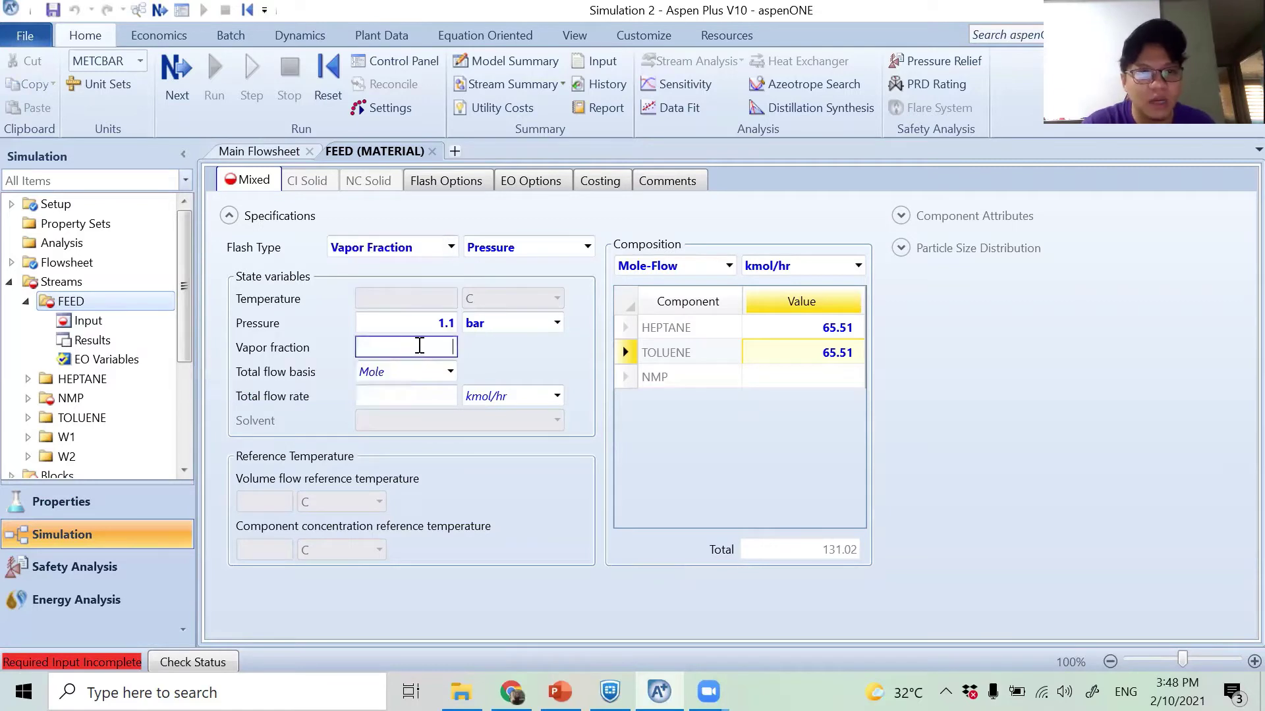
pyautogui.write('0')
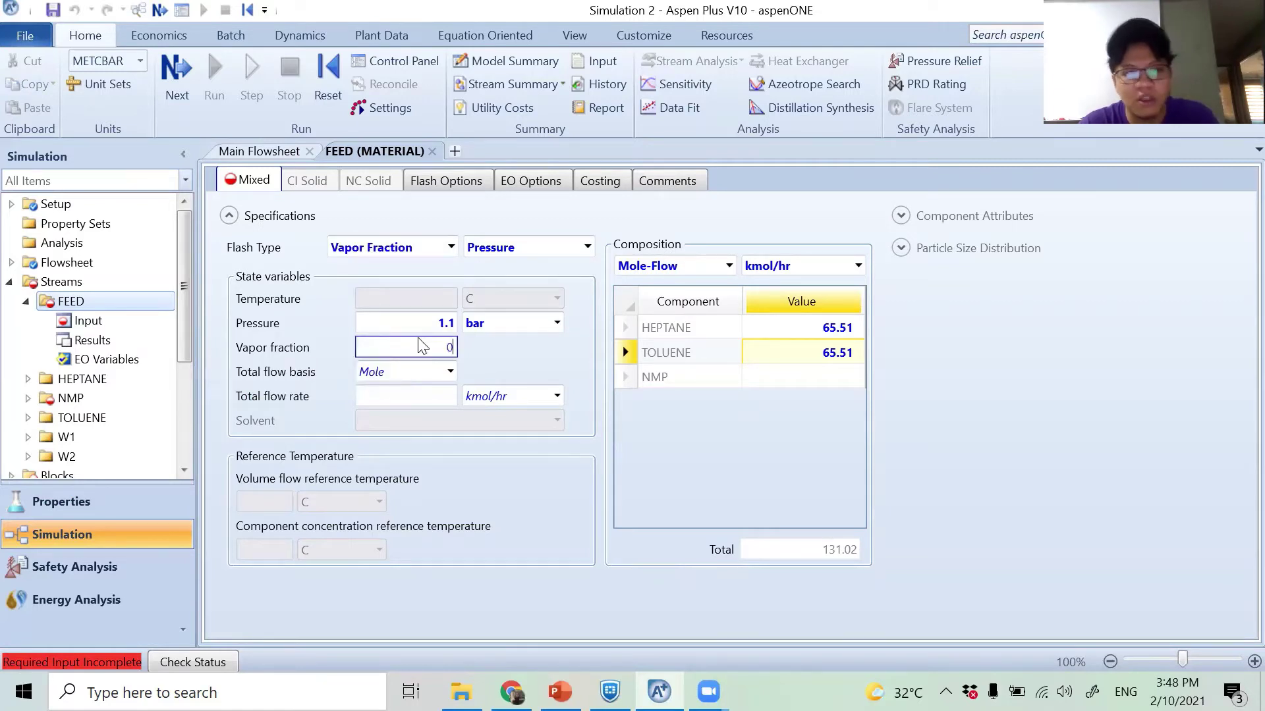
pyautogui.click(634, 477)
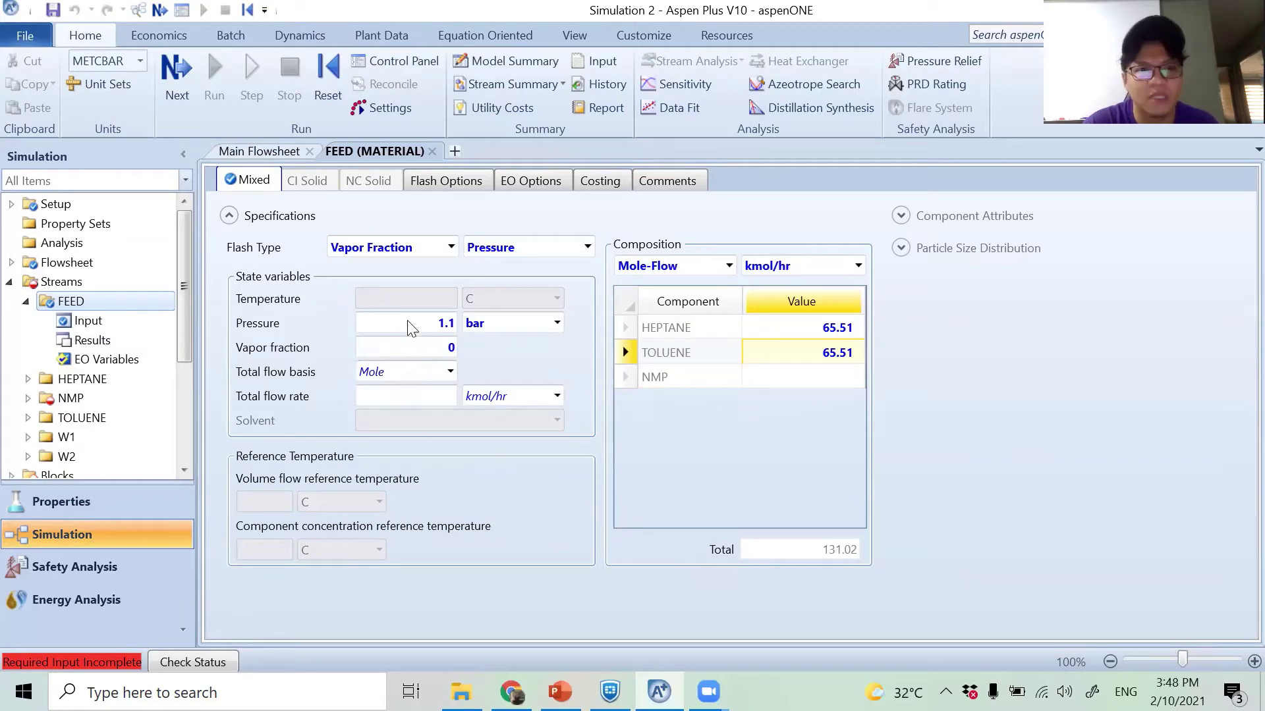
pyautogui.click(432, 151)
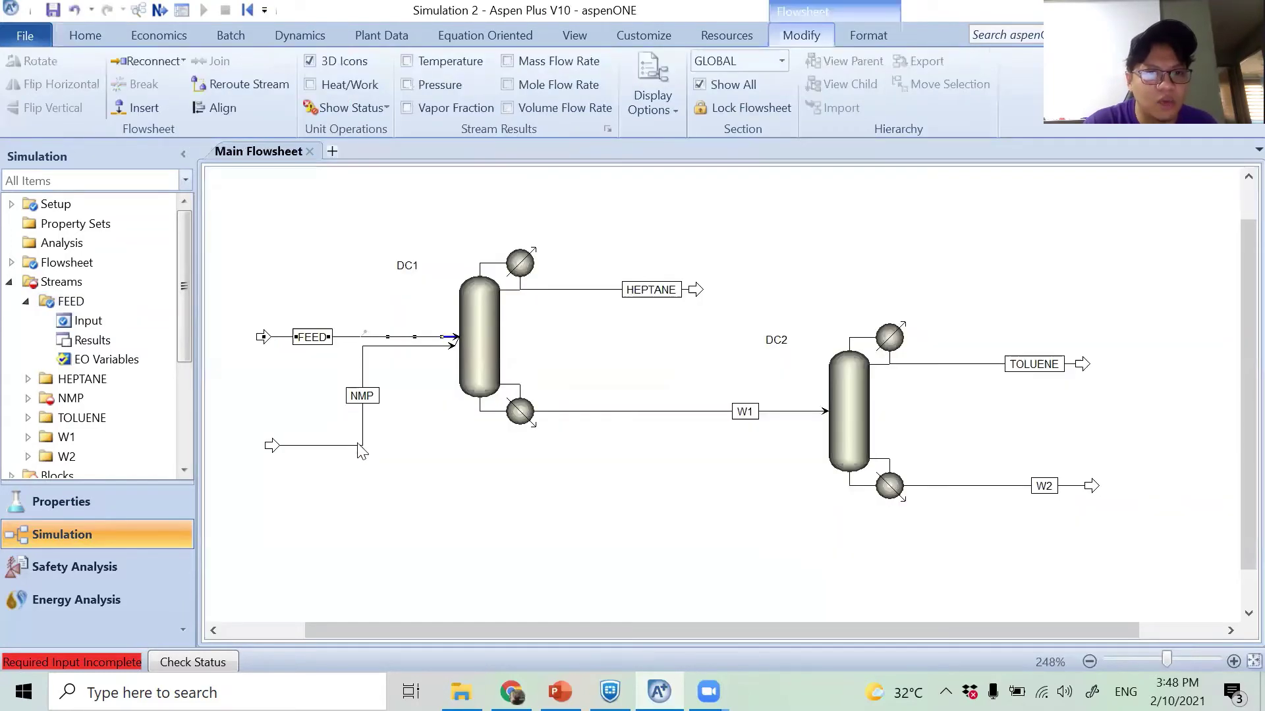
# - Open the NMP stream's specifications and set its NMP mole flow to 630 kmol/hr
pyautogui.click(359, 446)
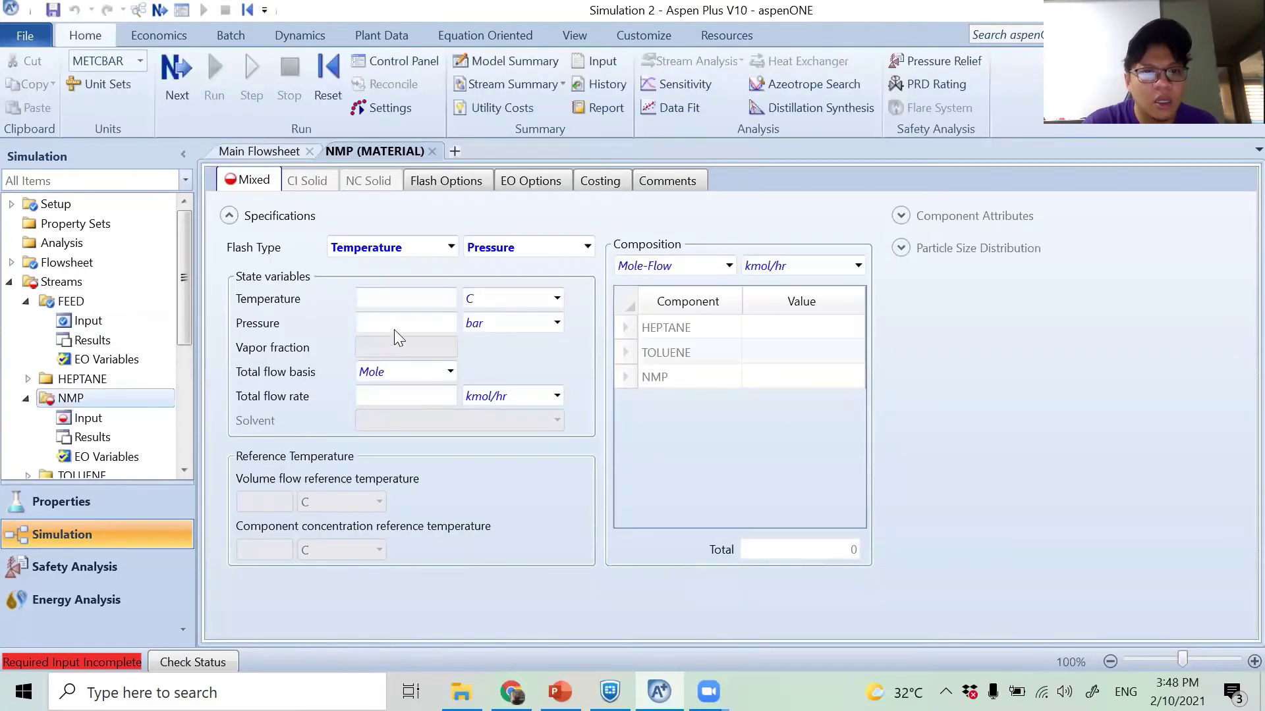
pyautogui.click(772, 378)
pyautogui.write('630')
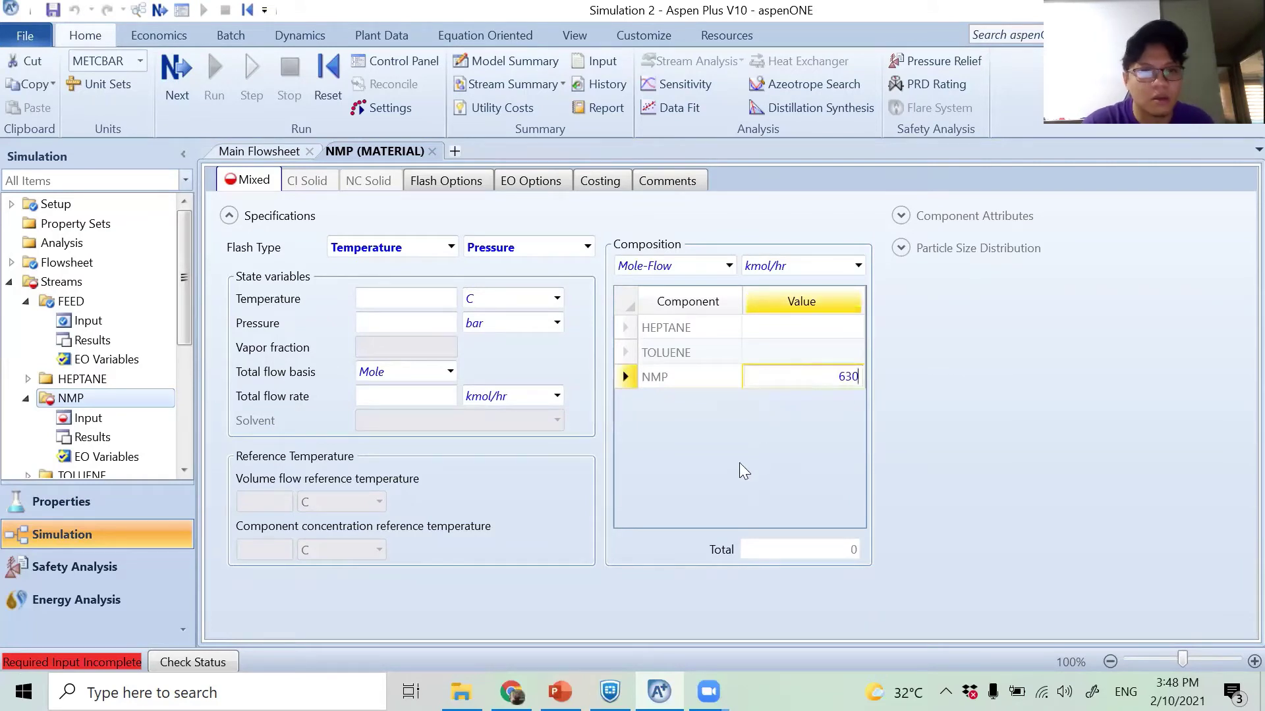
pyautogui.press('Return')
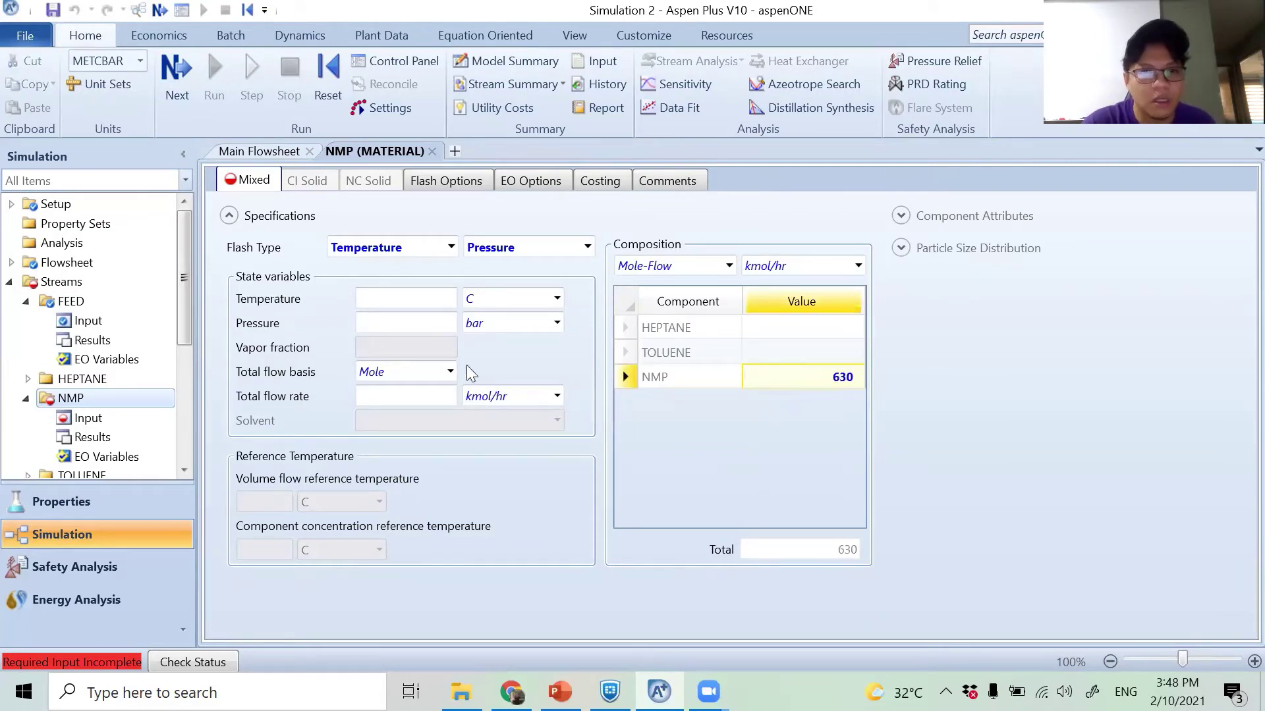
# - Set the NMP stream's pressure to 1.1 bar and its temperature to 100 C
pyautogui.click(422, 325)
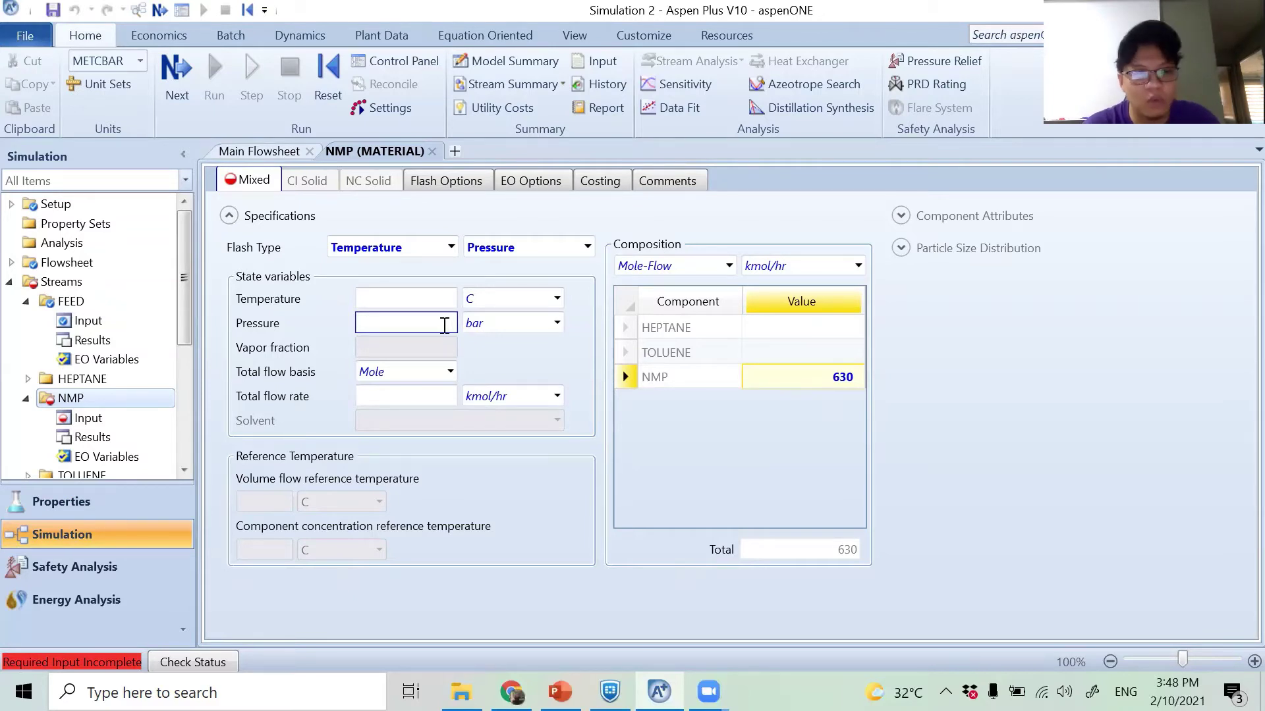
pyautogui.write('1.1')
pyautogui.click(431, 298)
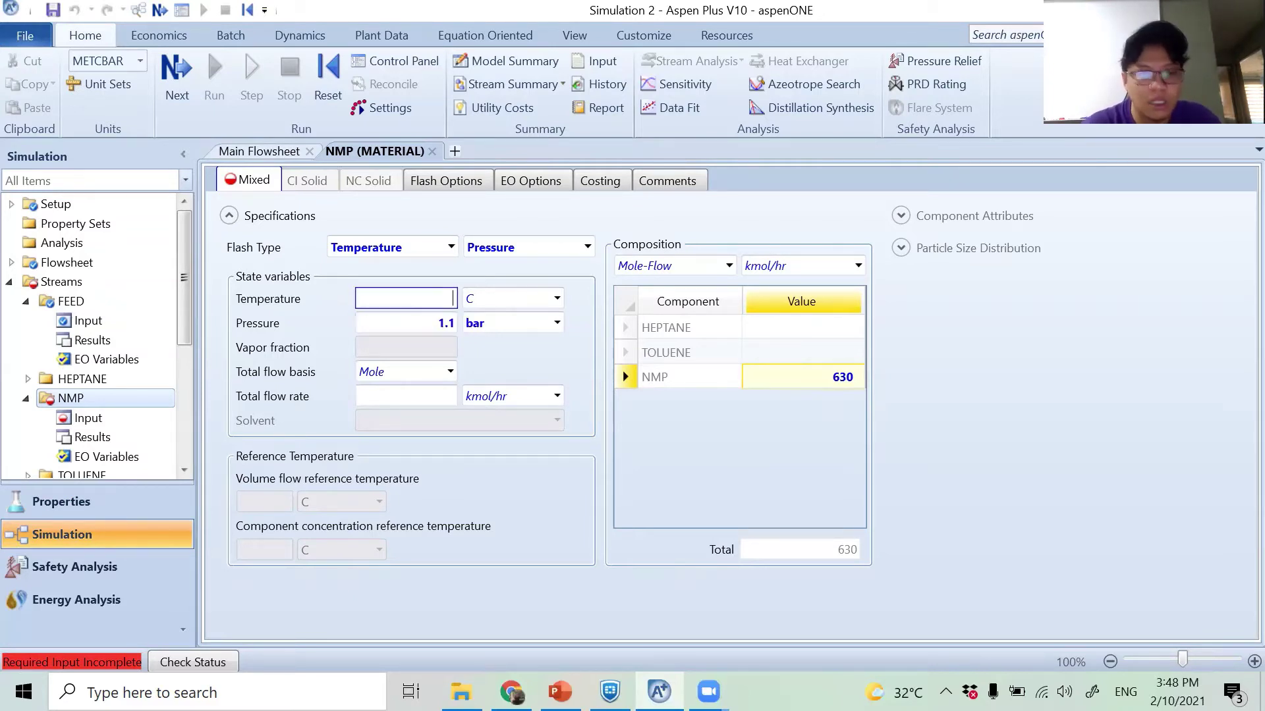
pyautogui.write('100')
pyautogui.click(641, 488)
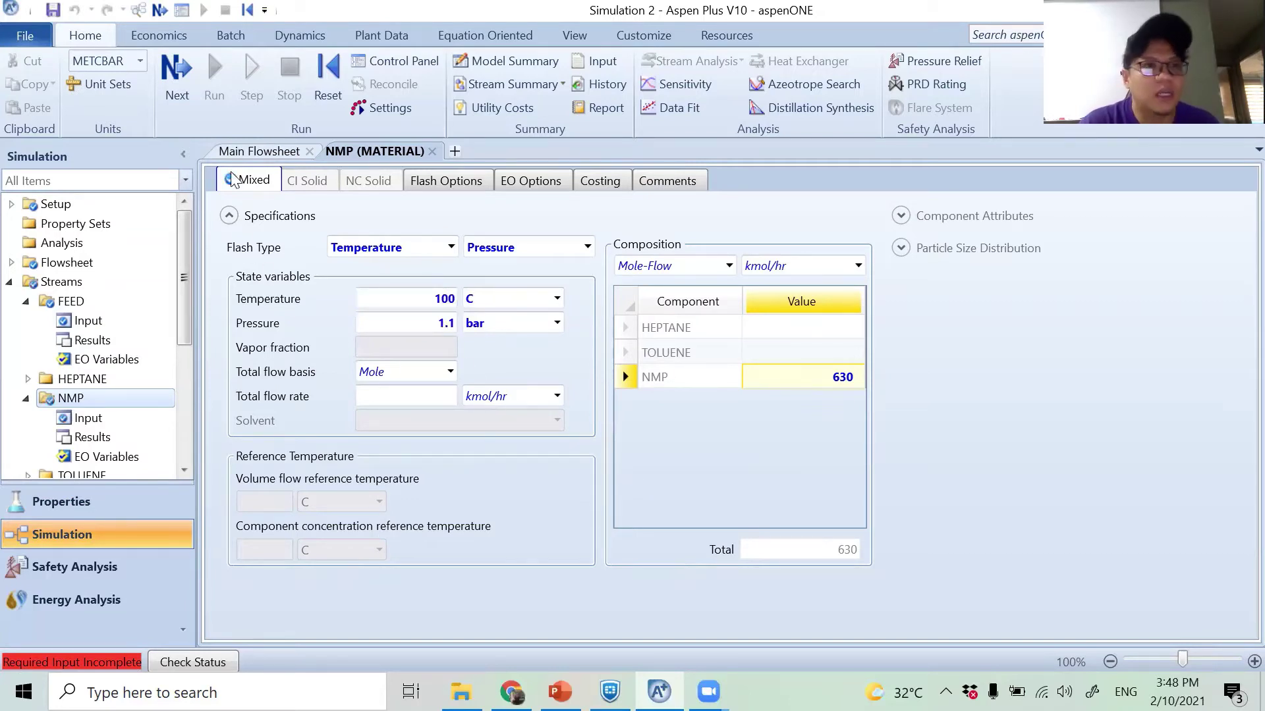
# - Continue to DC1's column configuration and set 12 stages with a Total condenser
pyautogui.click(182, 89)
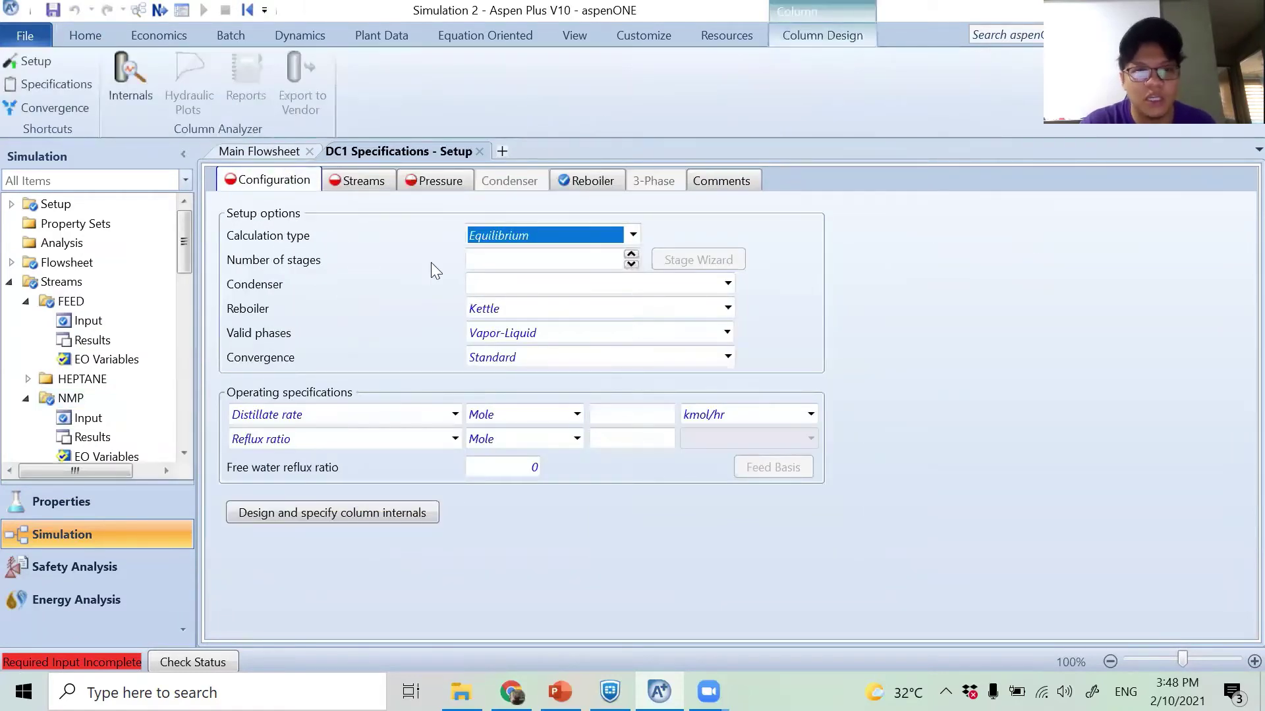
pyautogui.click(573, 261)
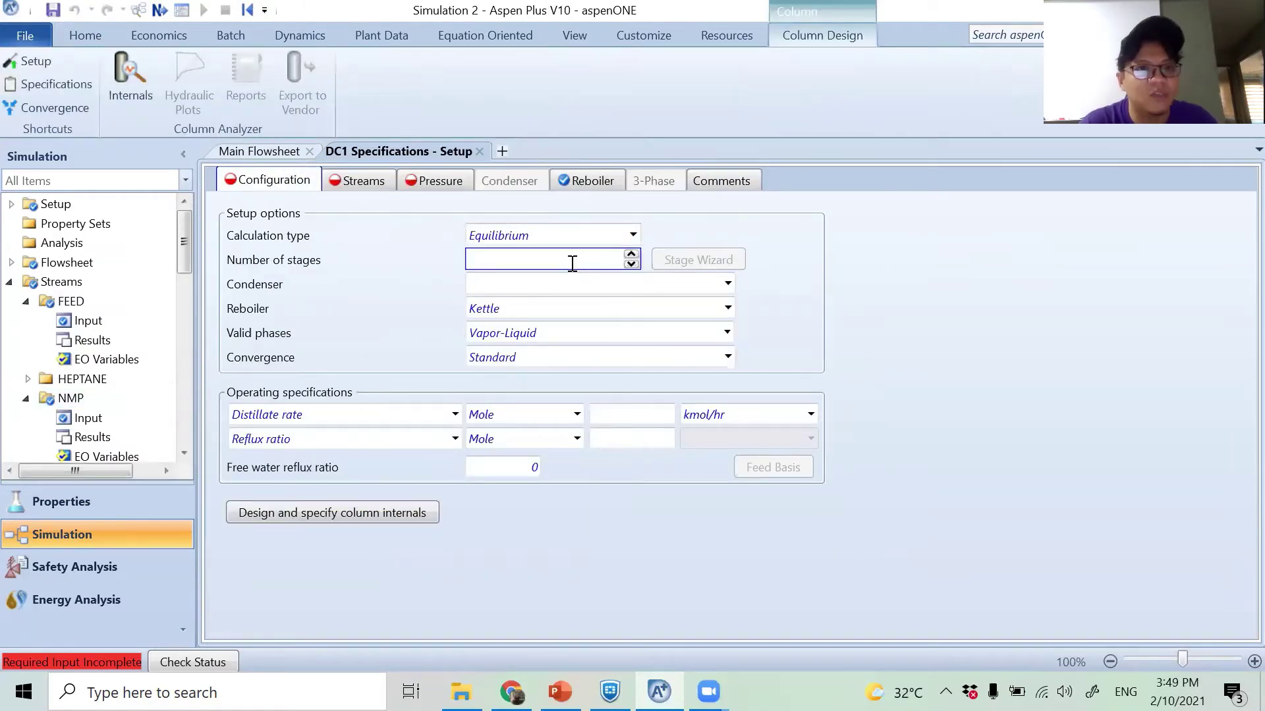
pyautogui.write('12')
pyautogui.press('Return')
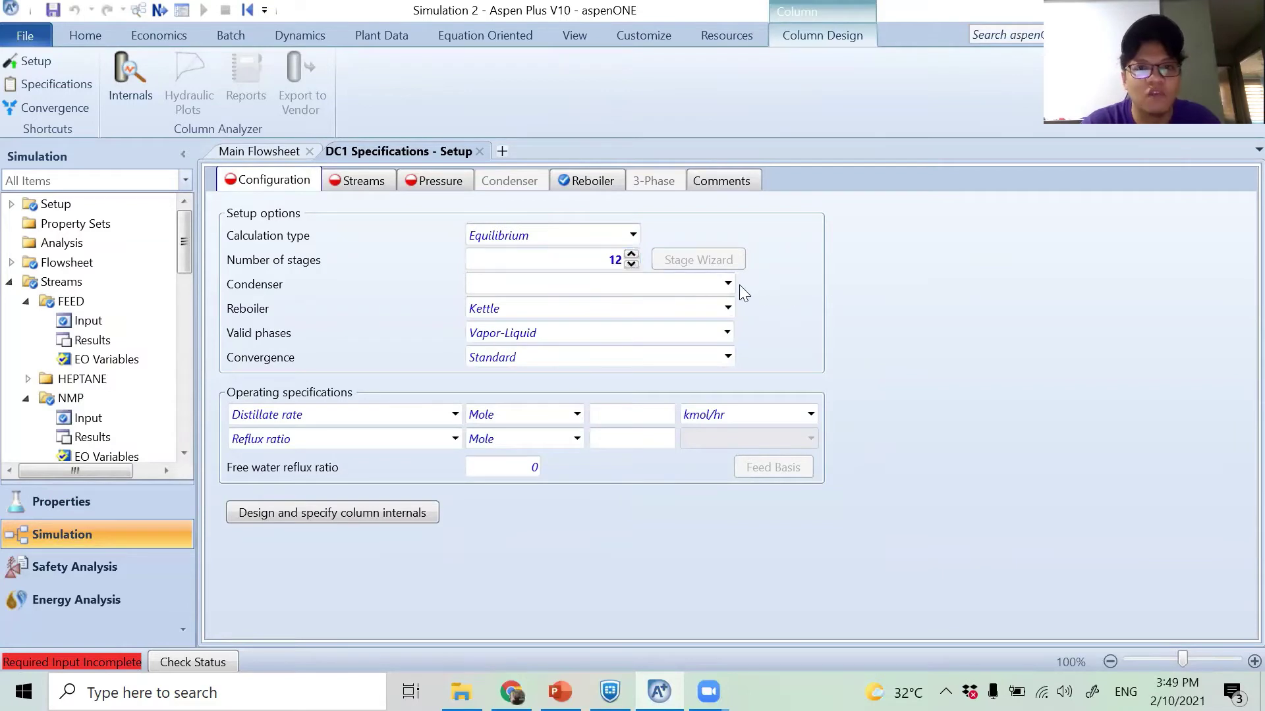
pyautogui.click(732, 284)
pyautogui.click(688, 305)
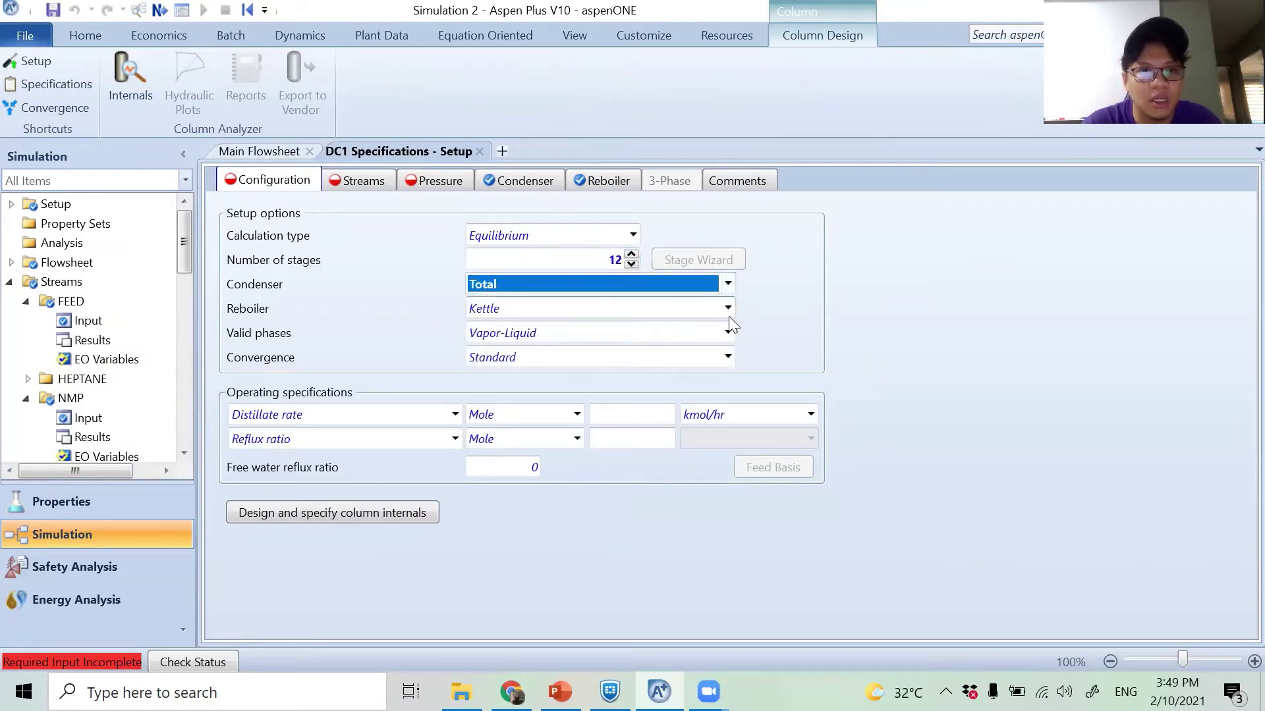
# - Set DC1's reflux ratio to 3 and its distillate rate to 65.51 kmol/hr on a mole basis
pyautogui.click(633, 440)
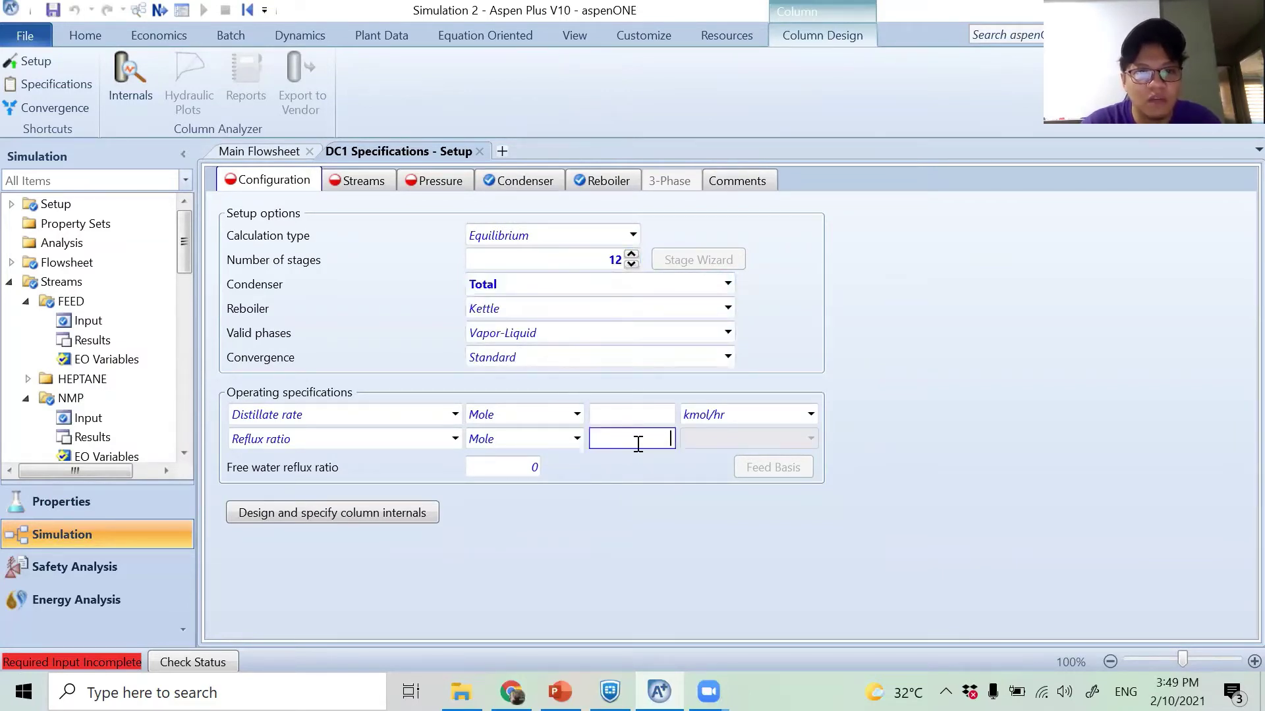
pyautogui.write('3')
pyautogui.click(631, 413)
pyautogui.write('6')
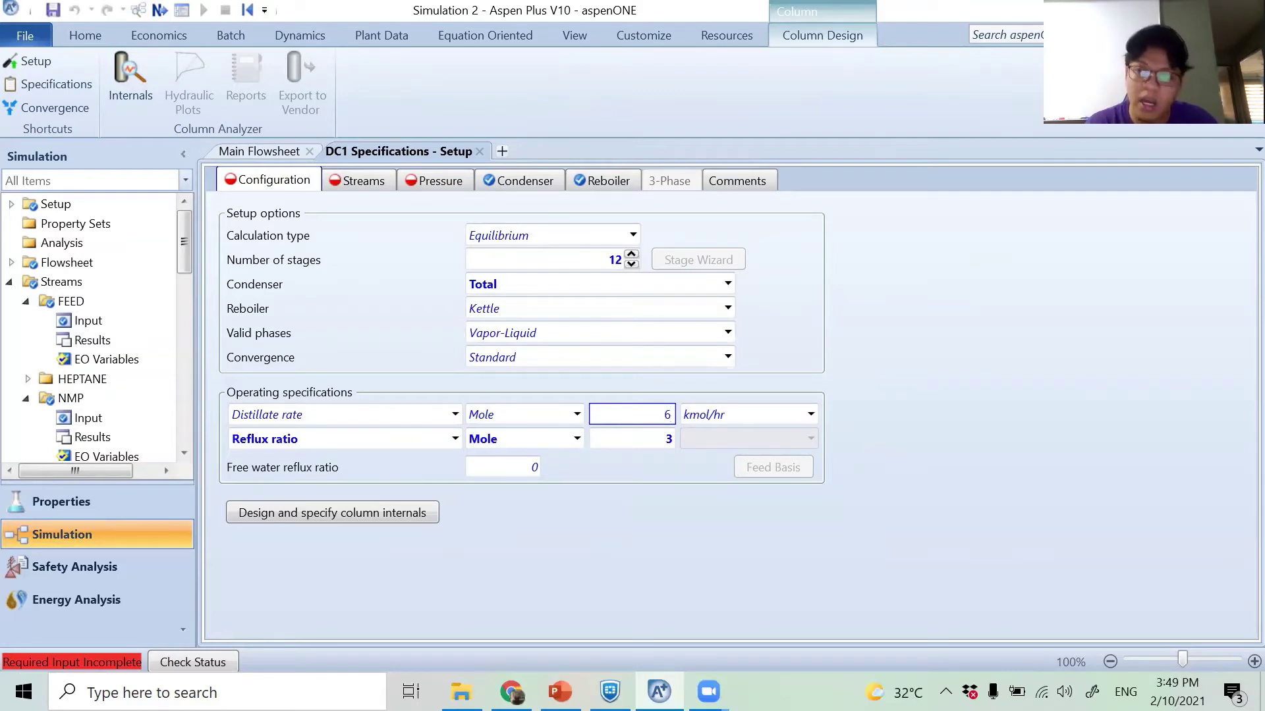
pyautogui.write('5.51')
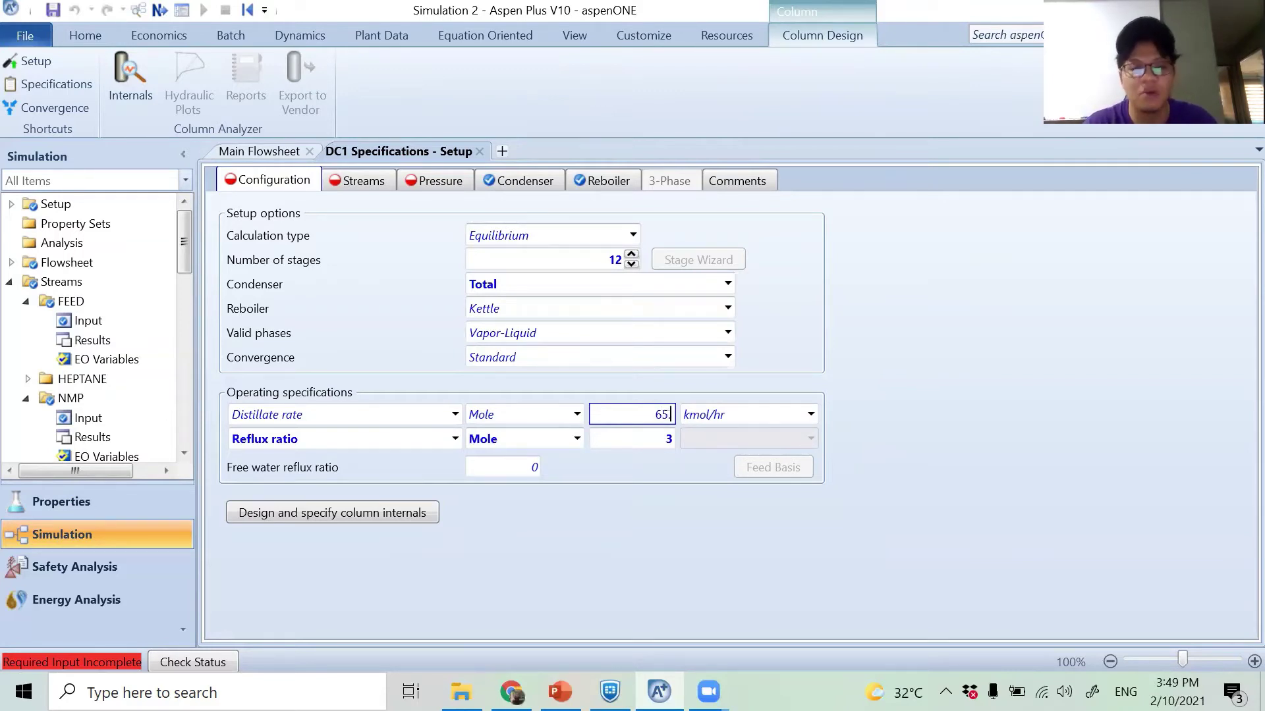
pyautogui.click(881, 369)
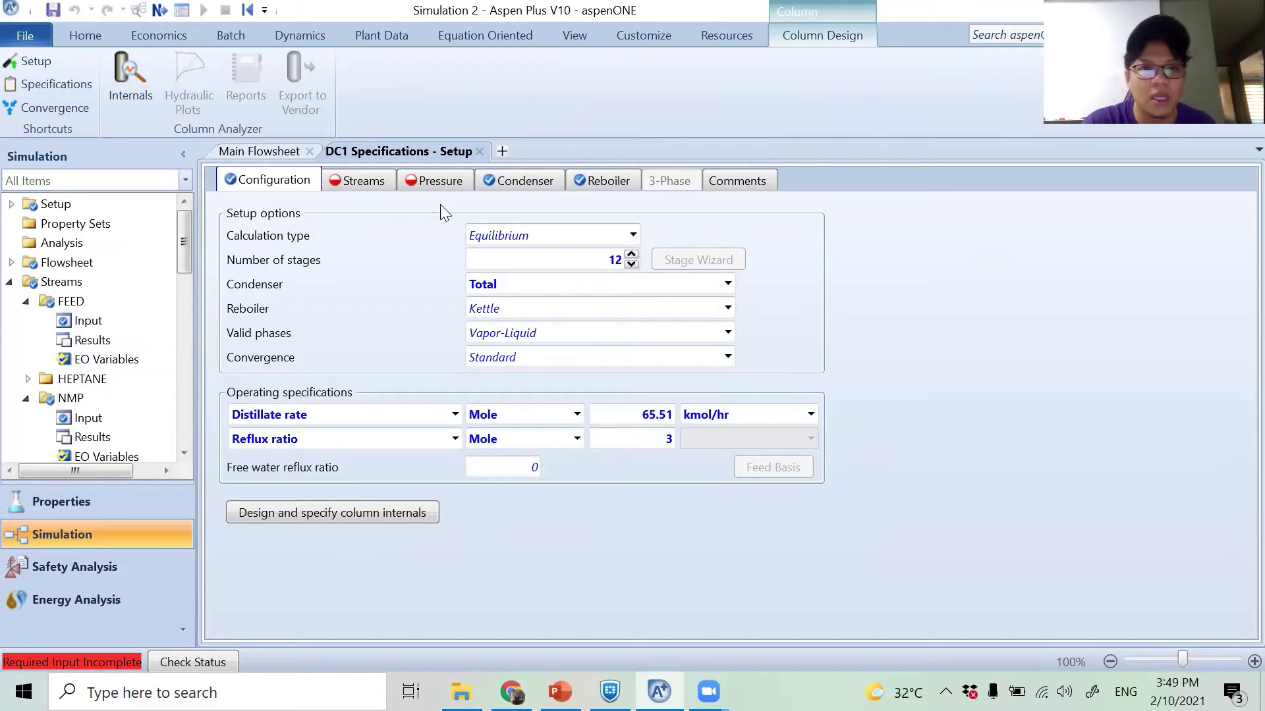
# - Assign DC1's feed streams to their stages, with FEED entering at stage 8 and NMP at stage 5
pyautogui.click(361, 188)
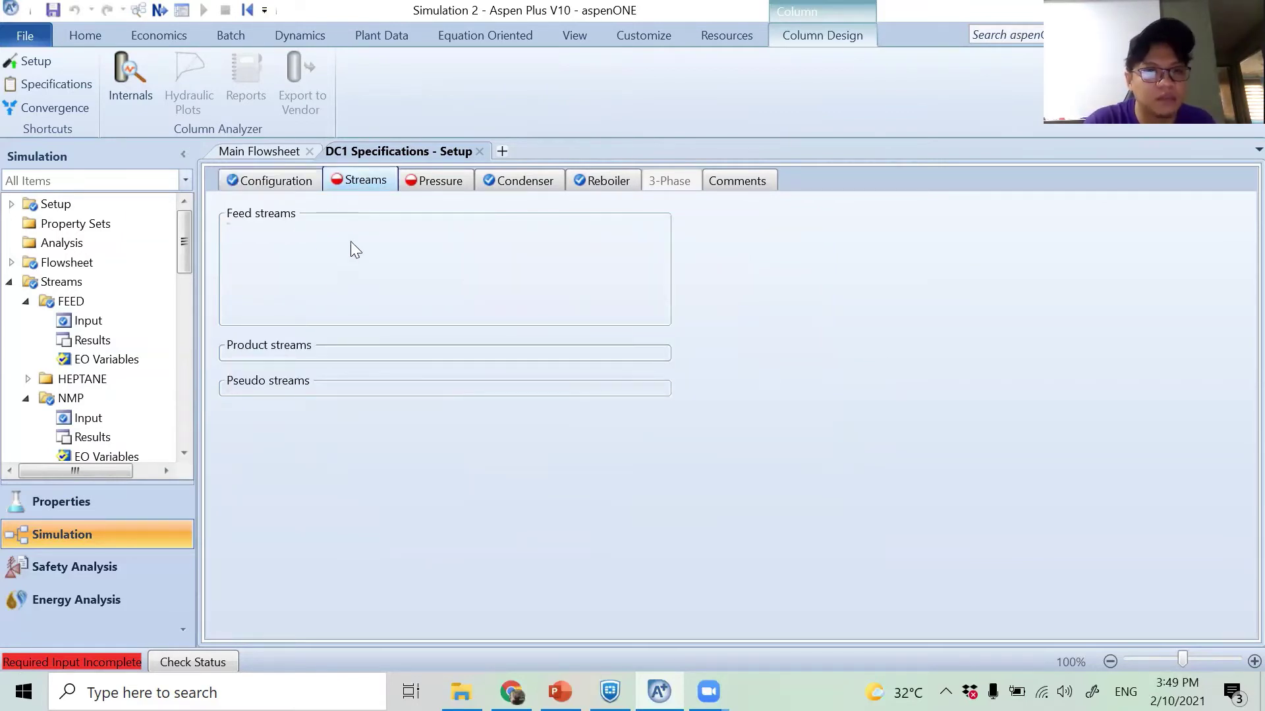
pyautogui.click(411, 266)
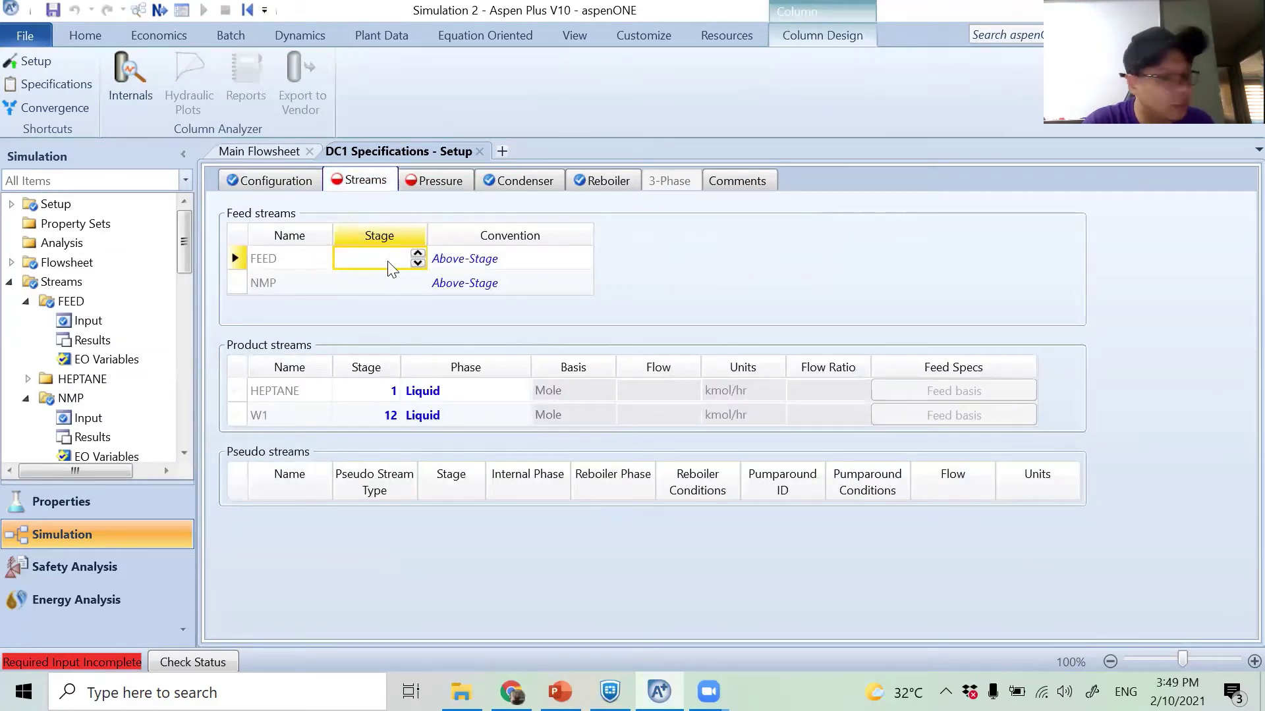
pyautogui.write('8')
pyautogui.click(366, 281)
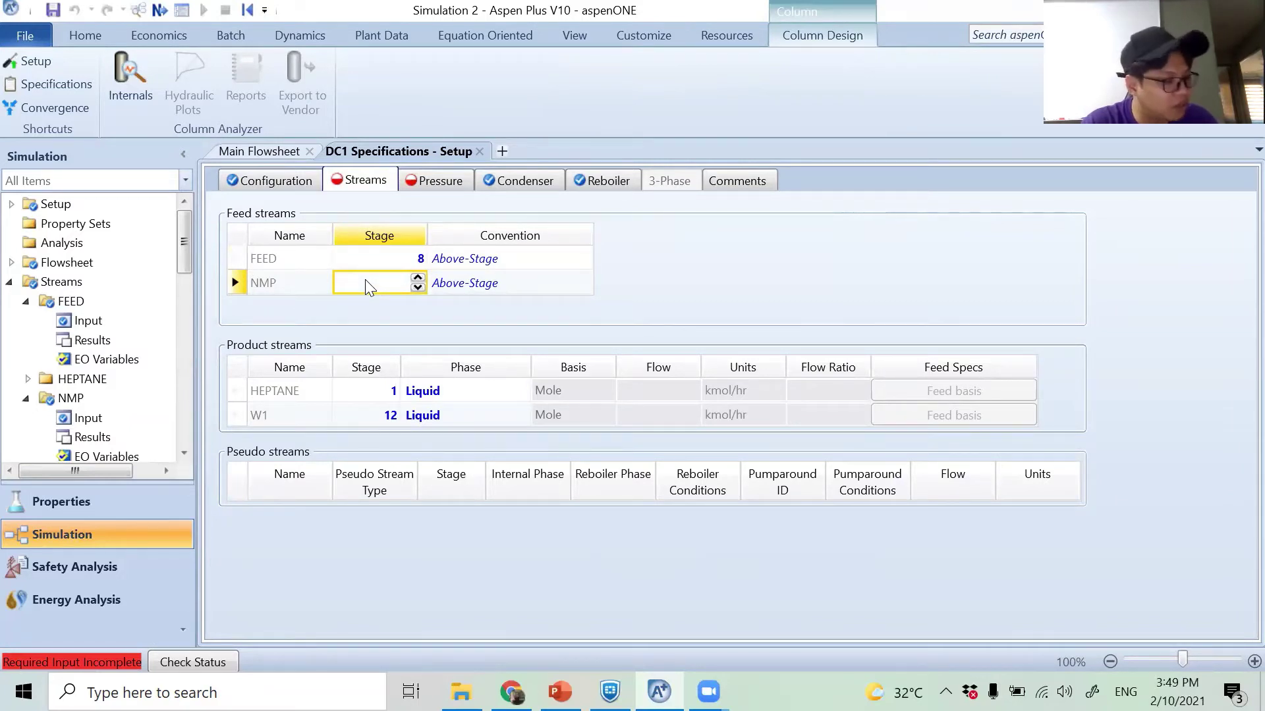
pyautogui.write('5')
pyautogui.press('Return')
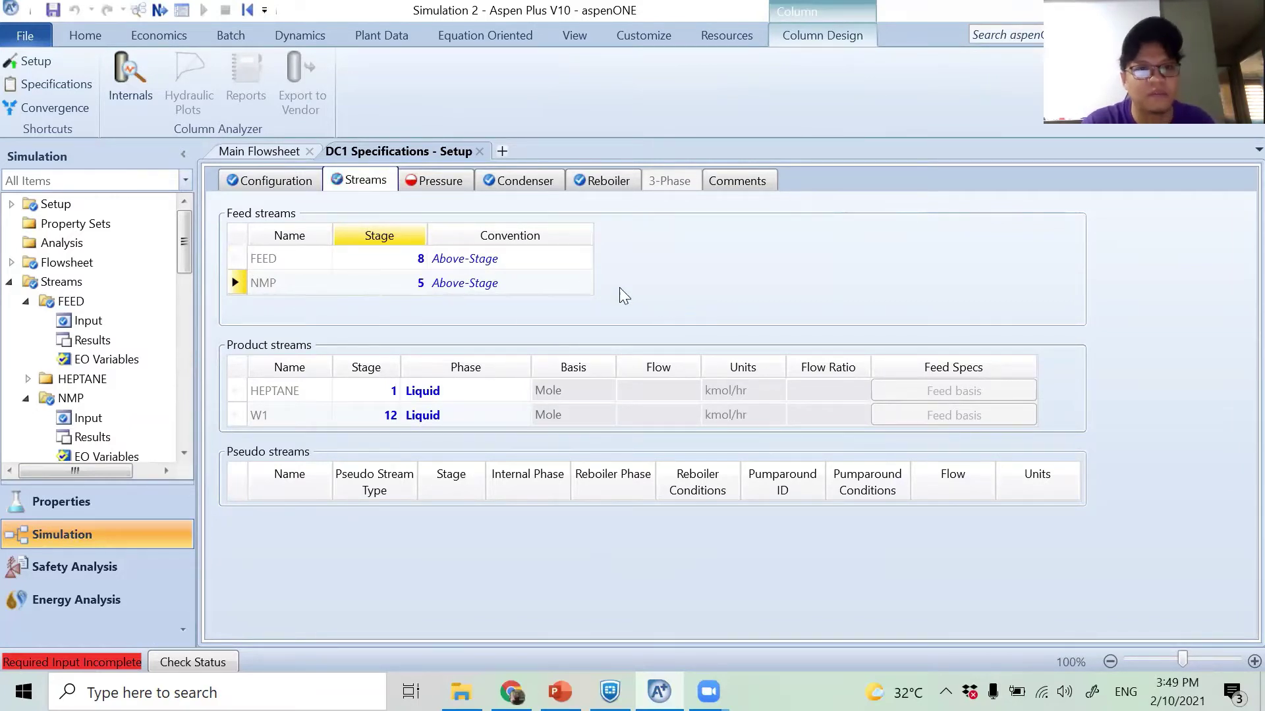
# - Set DC1's stage 1 / condenser pressure to 1 atm
pyautogui.click(452, 189)
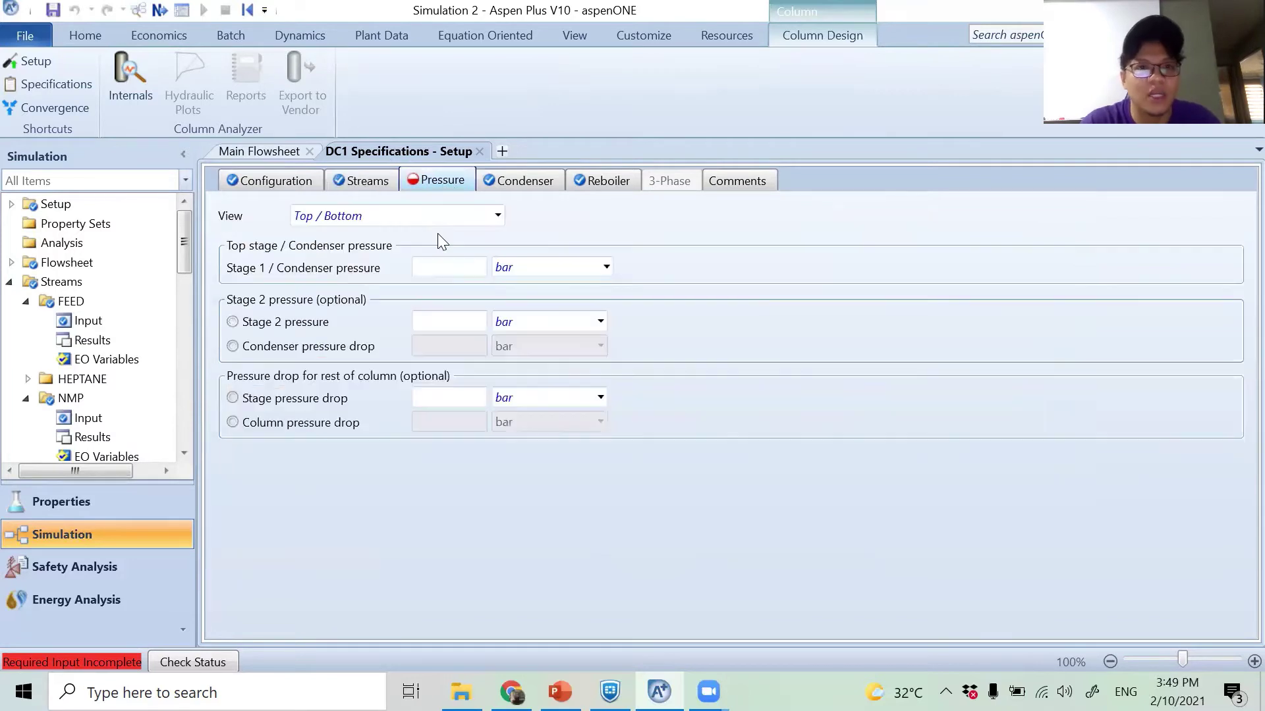
pyautogui.click(444, 270)
pyautogui.write('1')
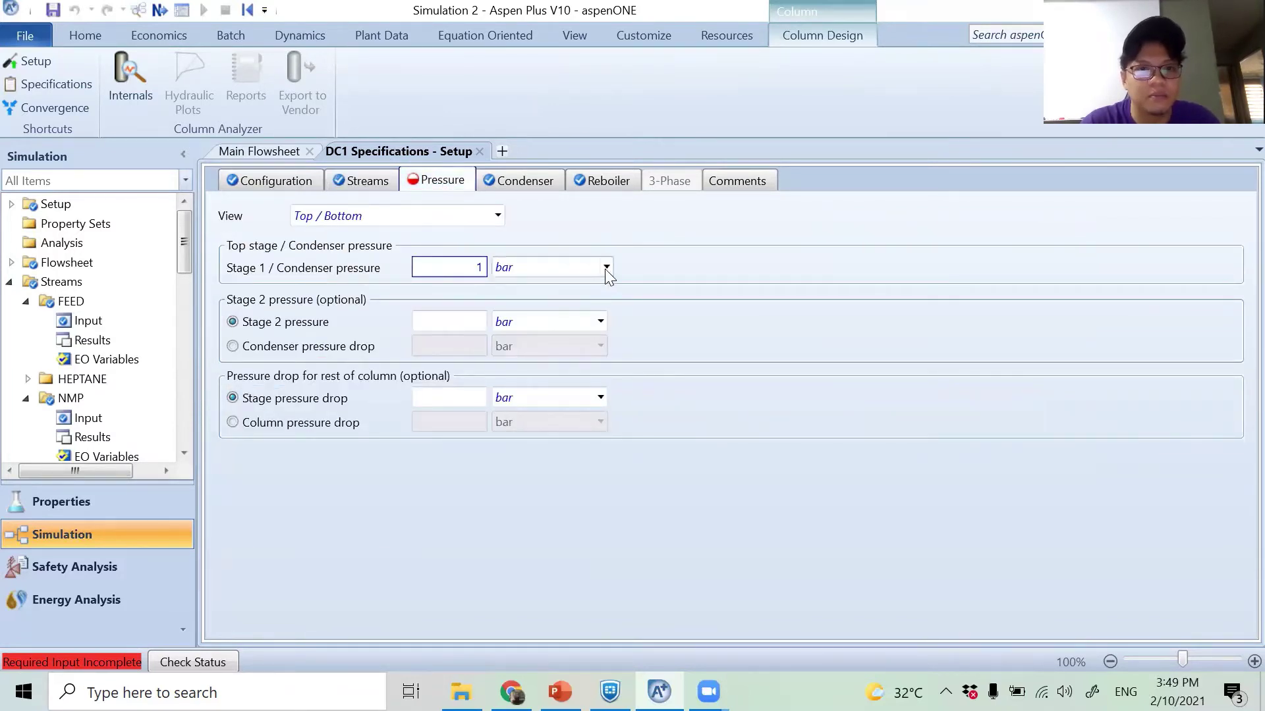
pyautogui.click(605, 267)
pyautogui.scroll(2, 567, 296)
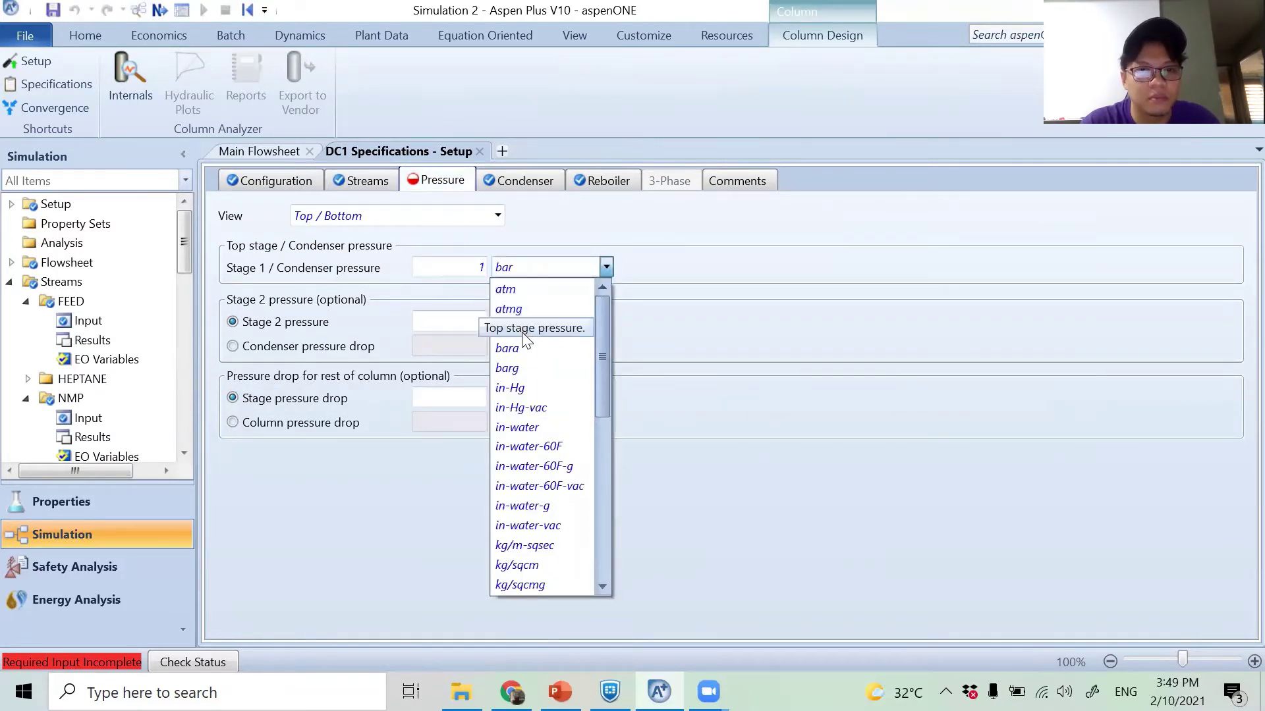
pyautogui.click(509, 288)
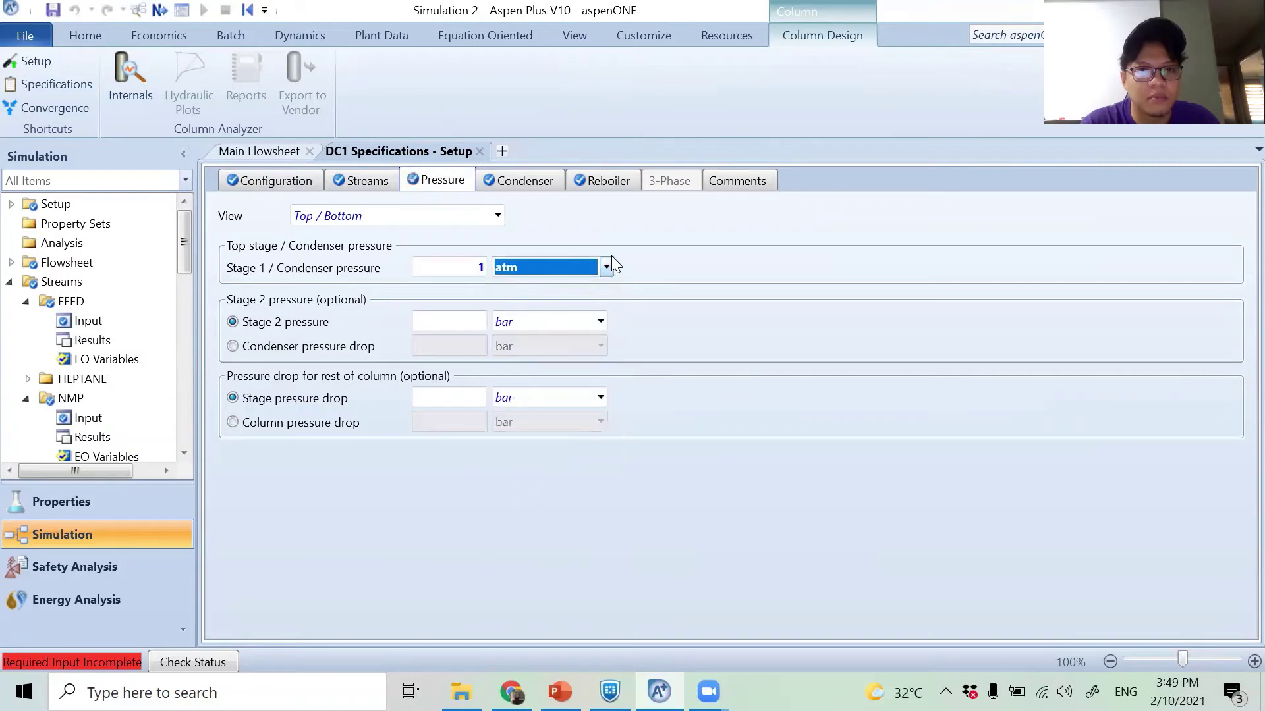
# - Continue to DC2's column configuration and set 8 stages with a Total condenser
pyautogui.click(159, 25)
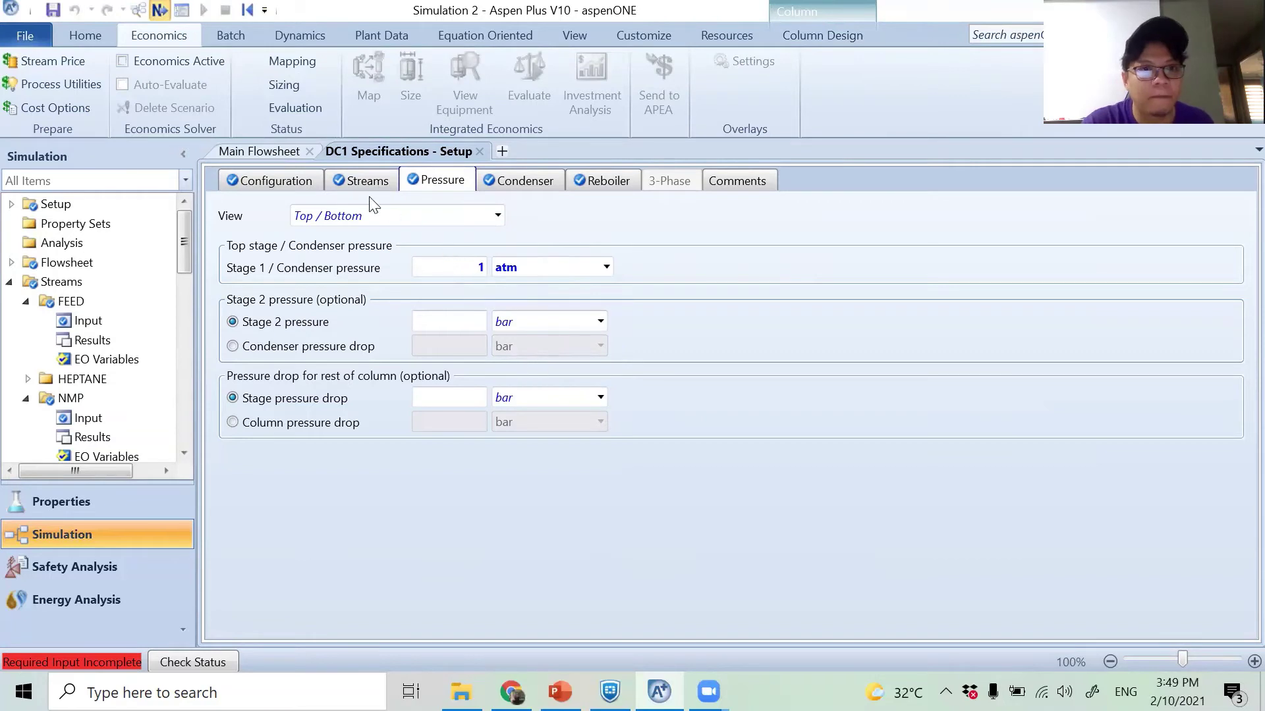
pyautogui.press('F4')
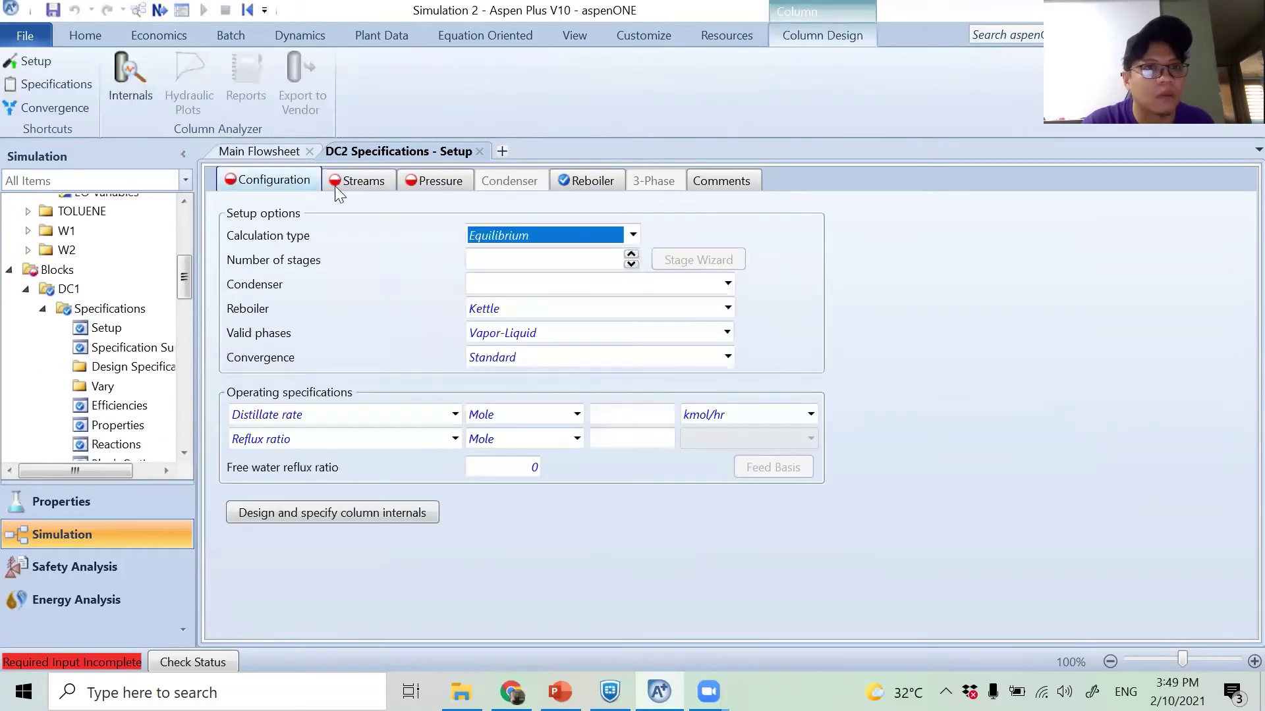
pyautogui.click(524, 262)
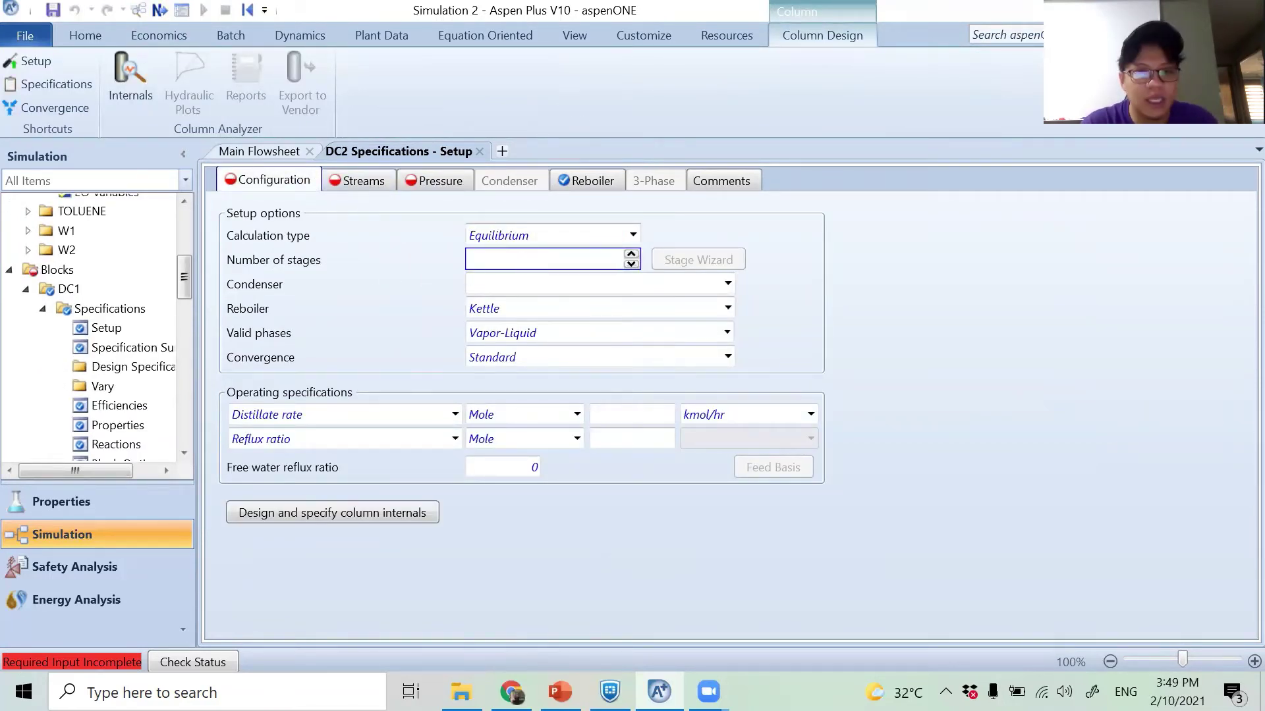
pyautogui.write('8')
pyautogui.click(496, 288)
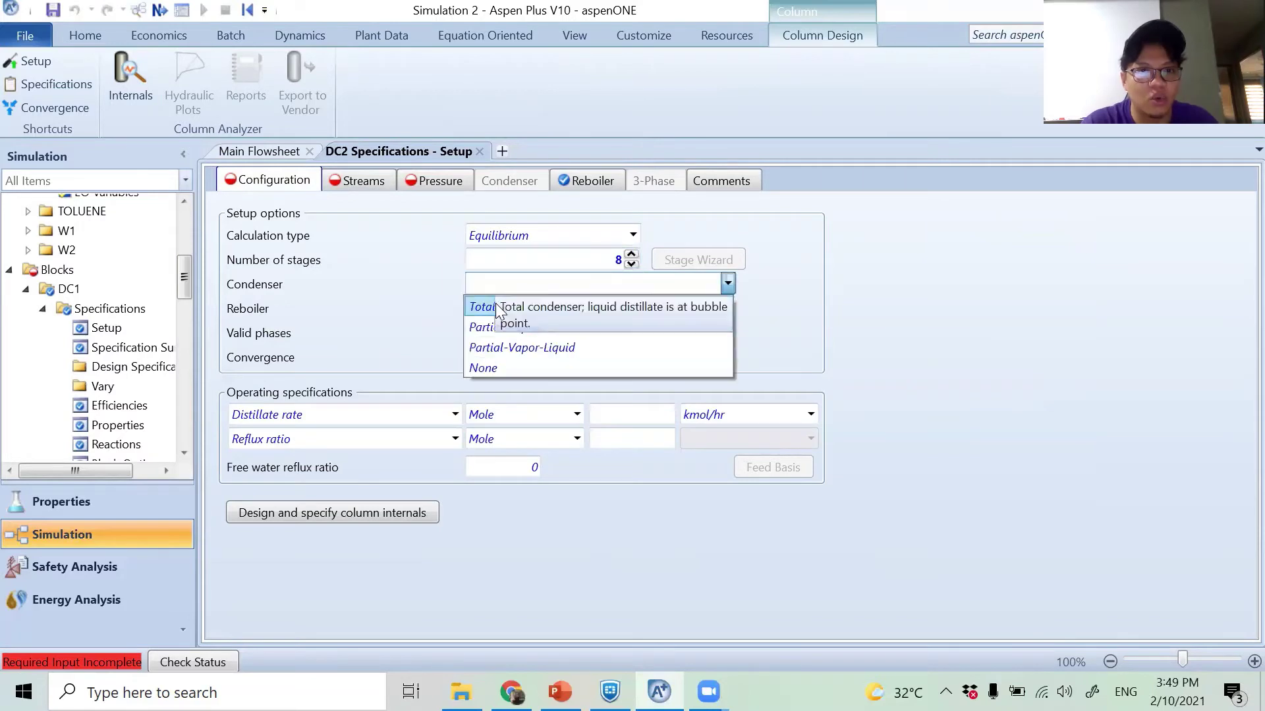
pyautogui.click(496, 312)
# - Set DC2's distillate rate to 65.51 kmol/hr and its reflux ratio to 2.5 on a mole basis
pyautogui.click(633, 420)
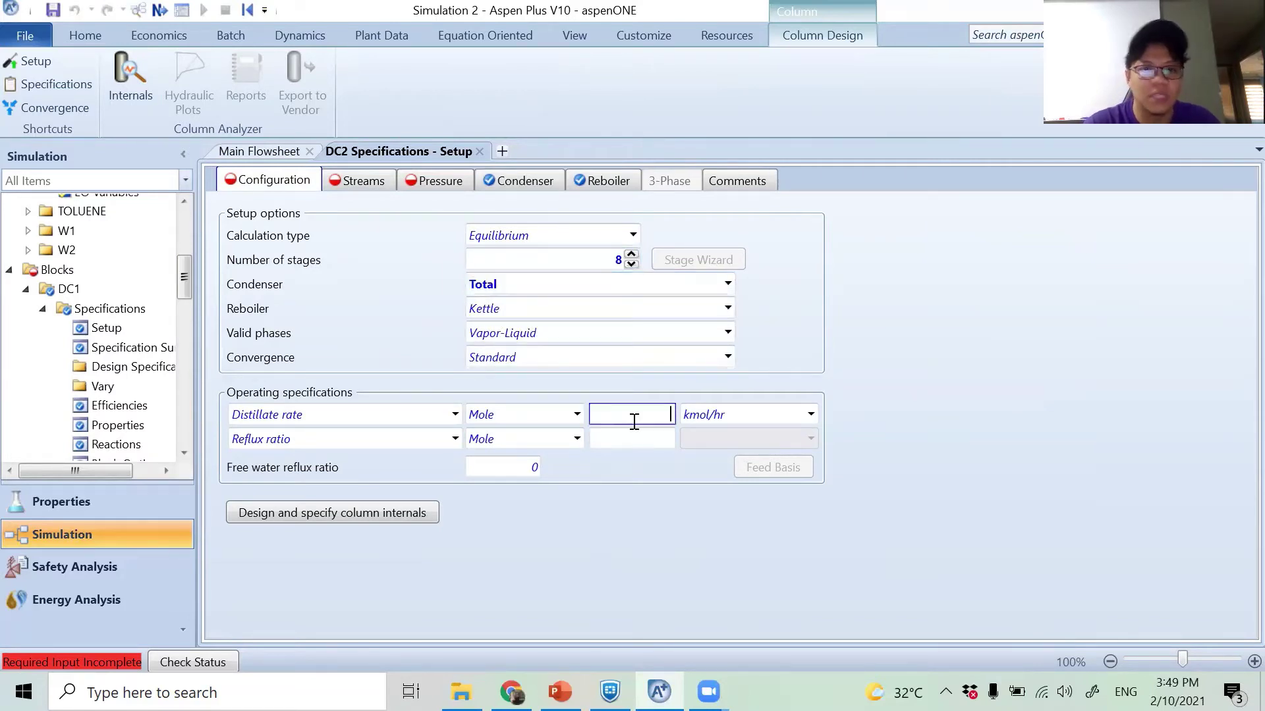
pyautogui.write('65.51')
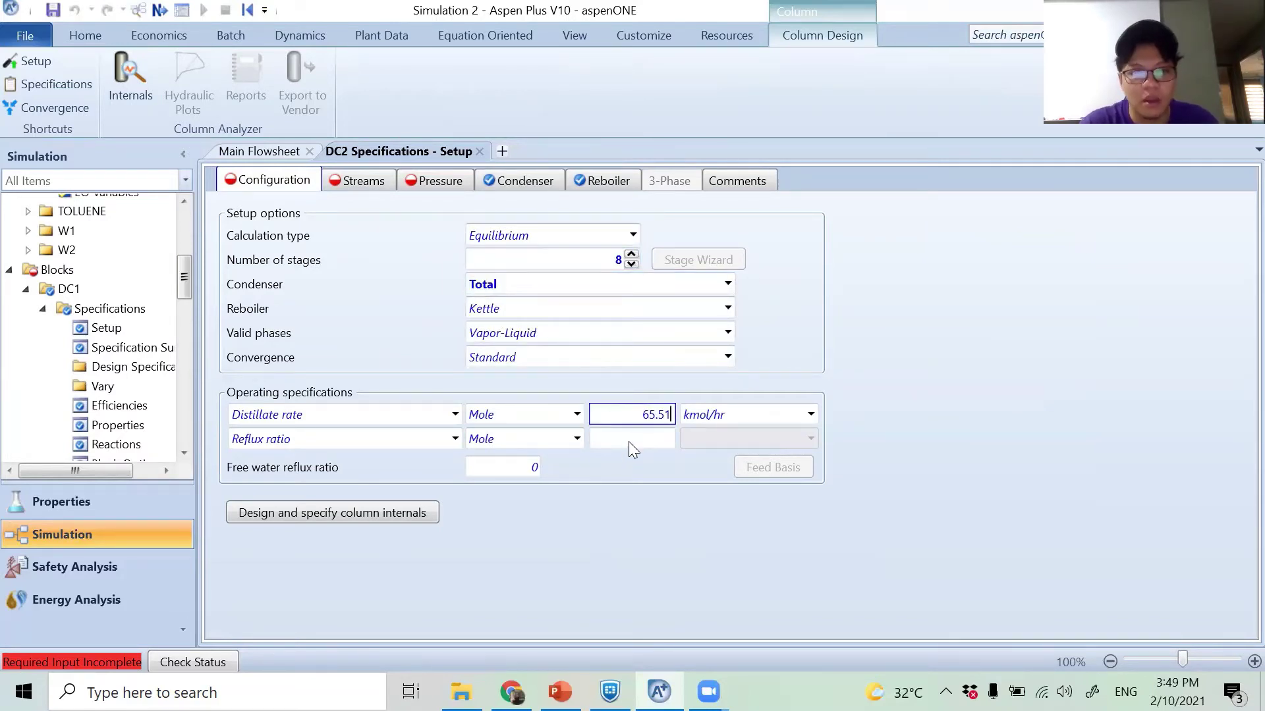
pyautogui.click(630, 440)
pyautogui.write('2')
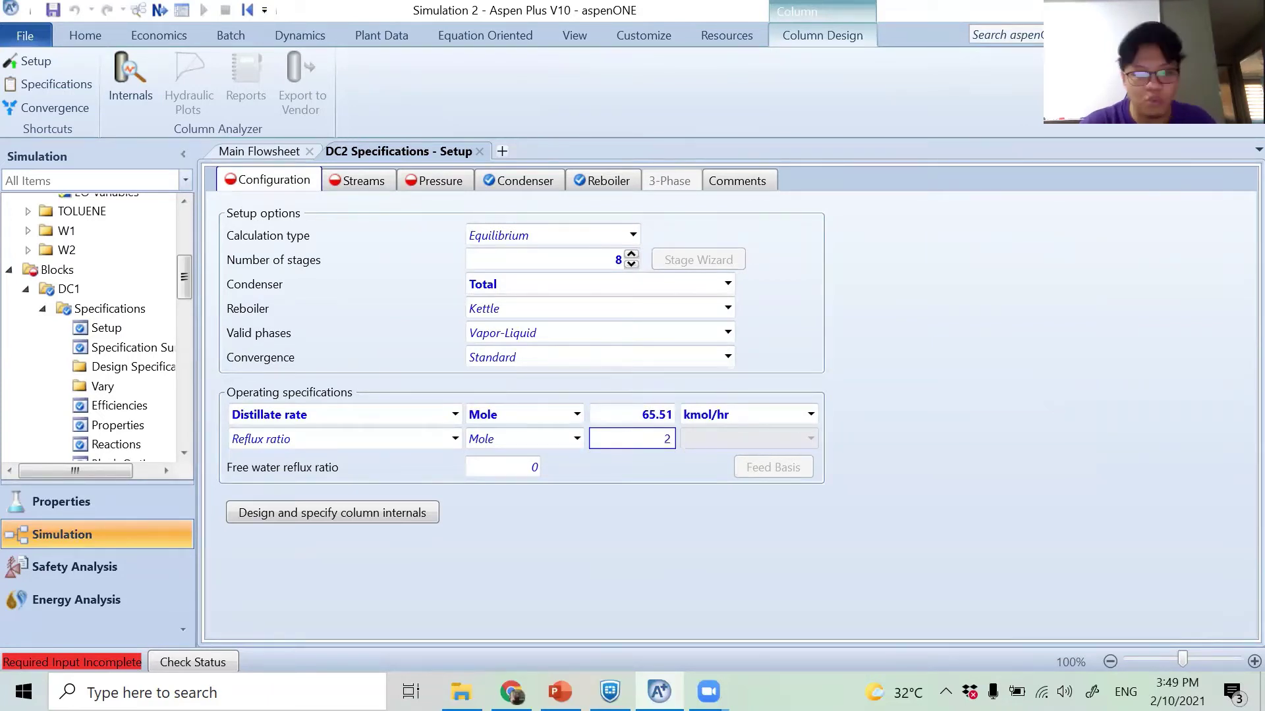
pyautogui.write('.5')
pyautogui.press('Return')
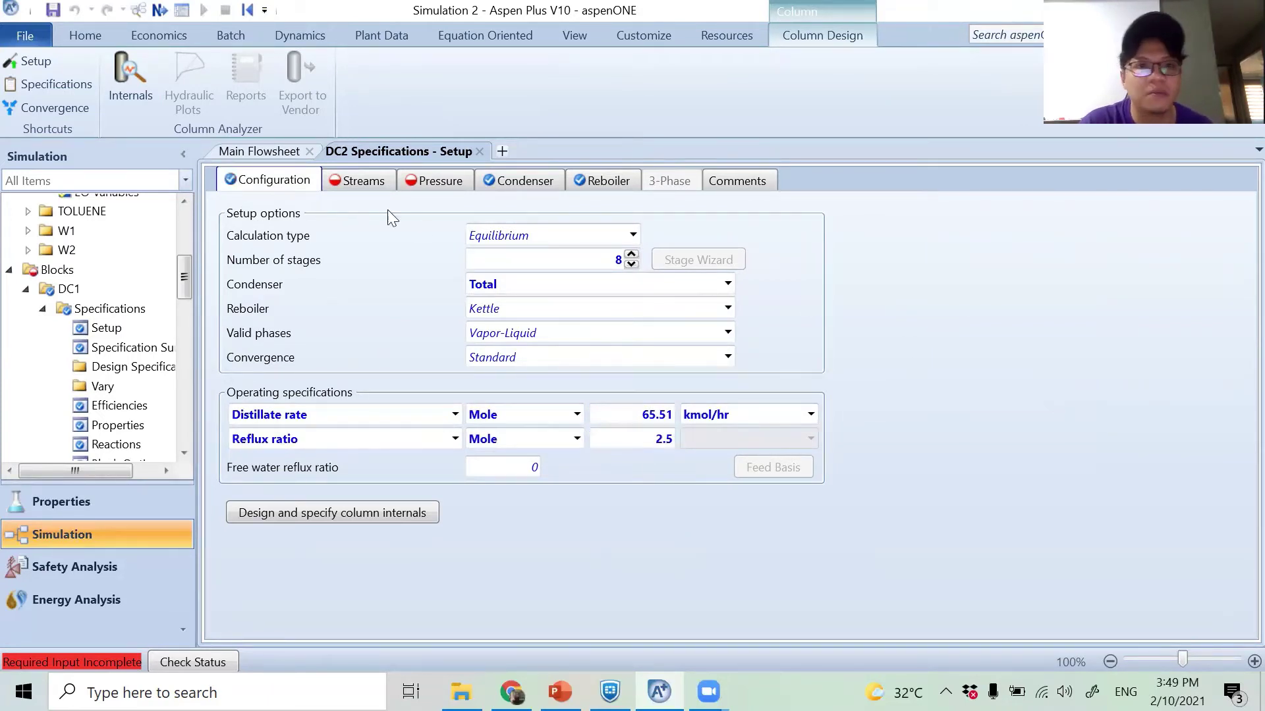
# - Assign the W1 feed stream to stage 4 of DC2
pyautogui.click(356, 182)
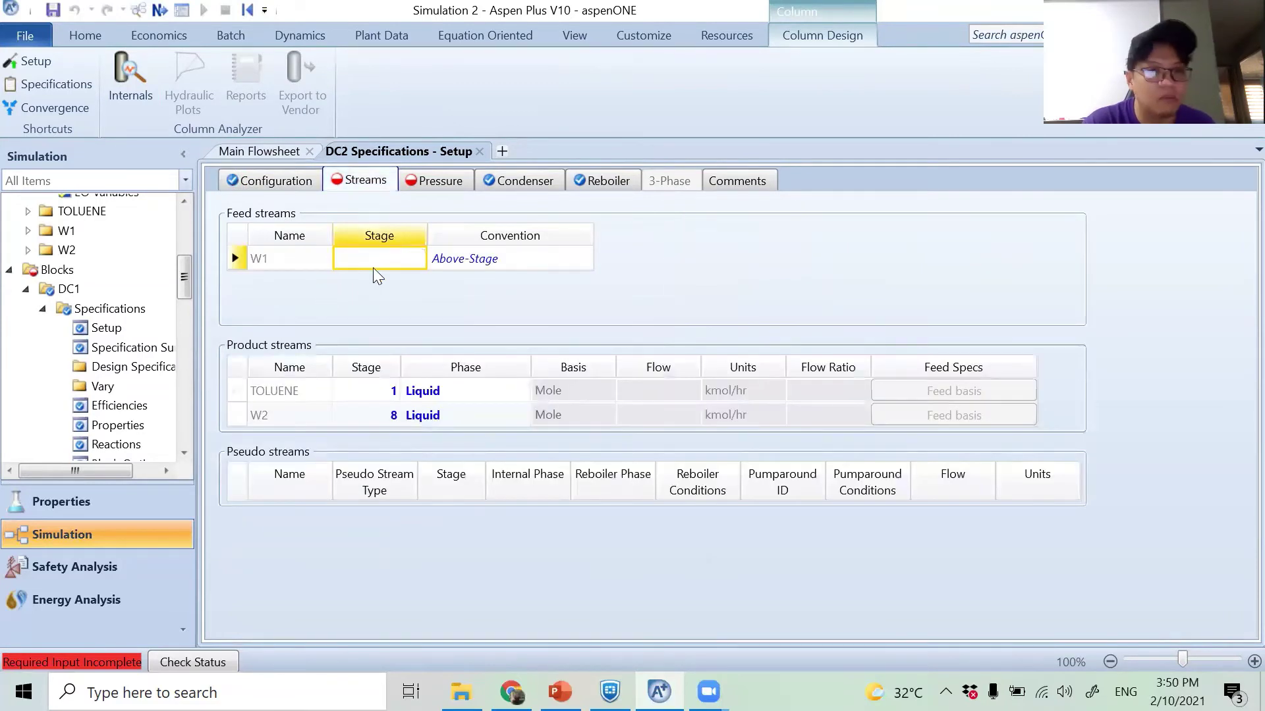
pyautogui.write('4')
pyautogui.press('Return')
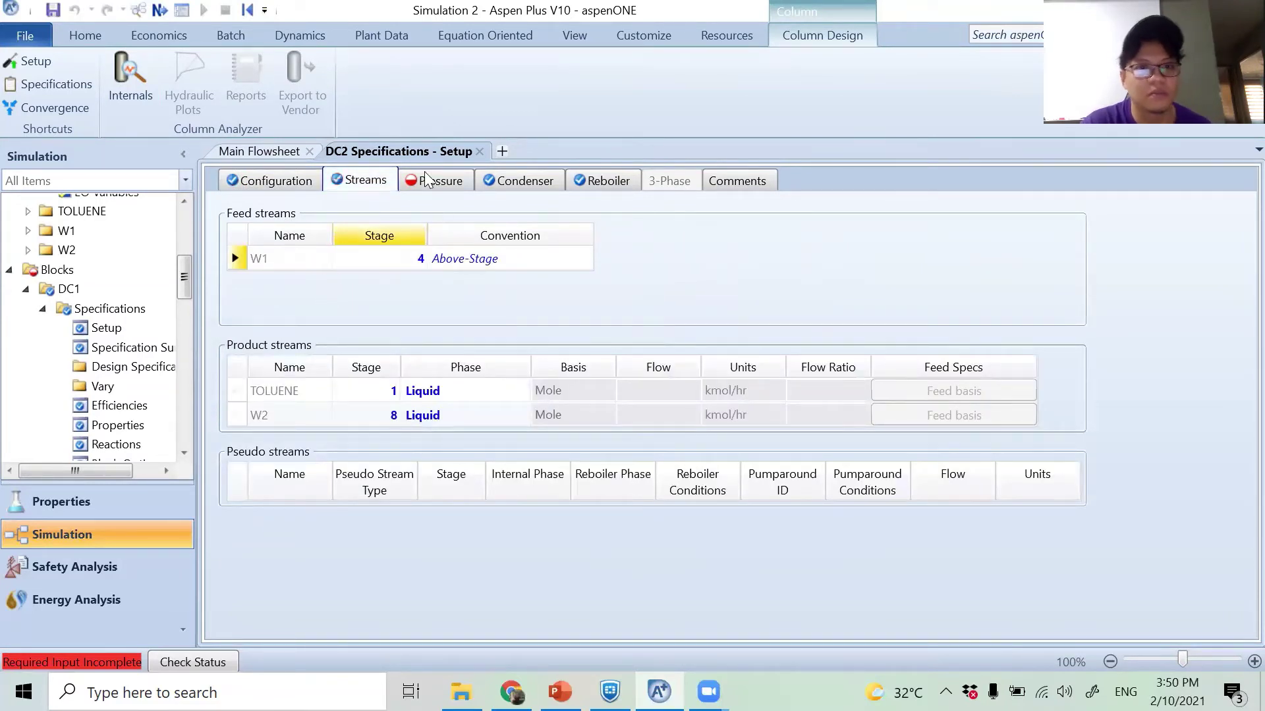
# - Set DC2's stage 1 / condenser pressure to 1 atm and close its specifications
pyautogui.click(425, 183)
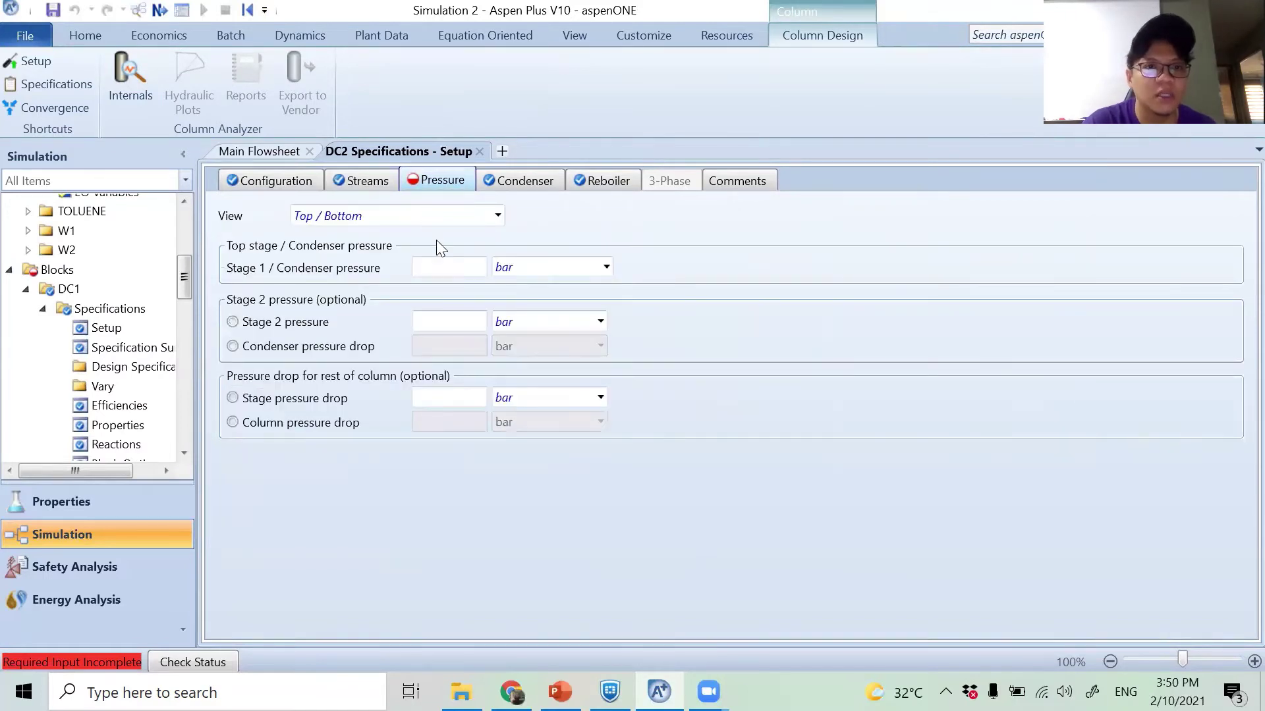
pyautogui.click(466, 267)
pyautogui.write('1')
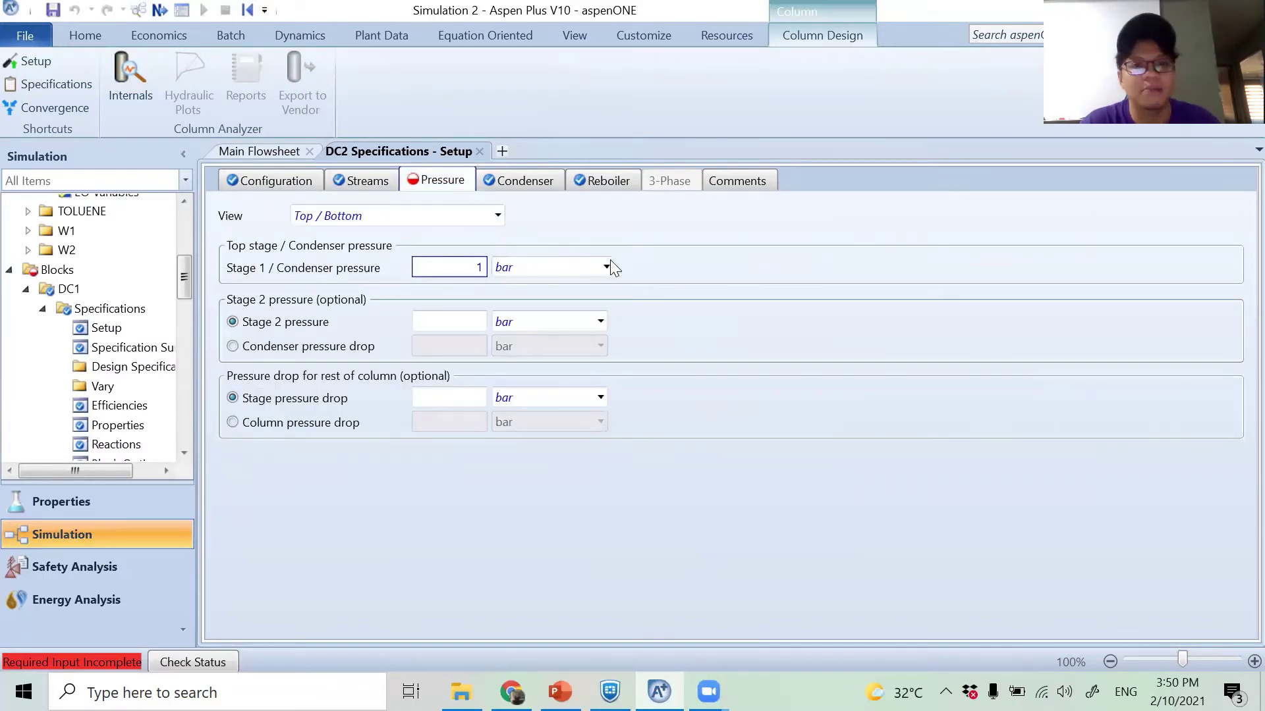
pyautogui.click(605, 266)
pyautogui.scroll(1, 594, 308)
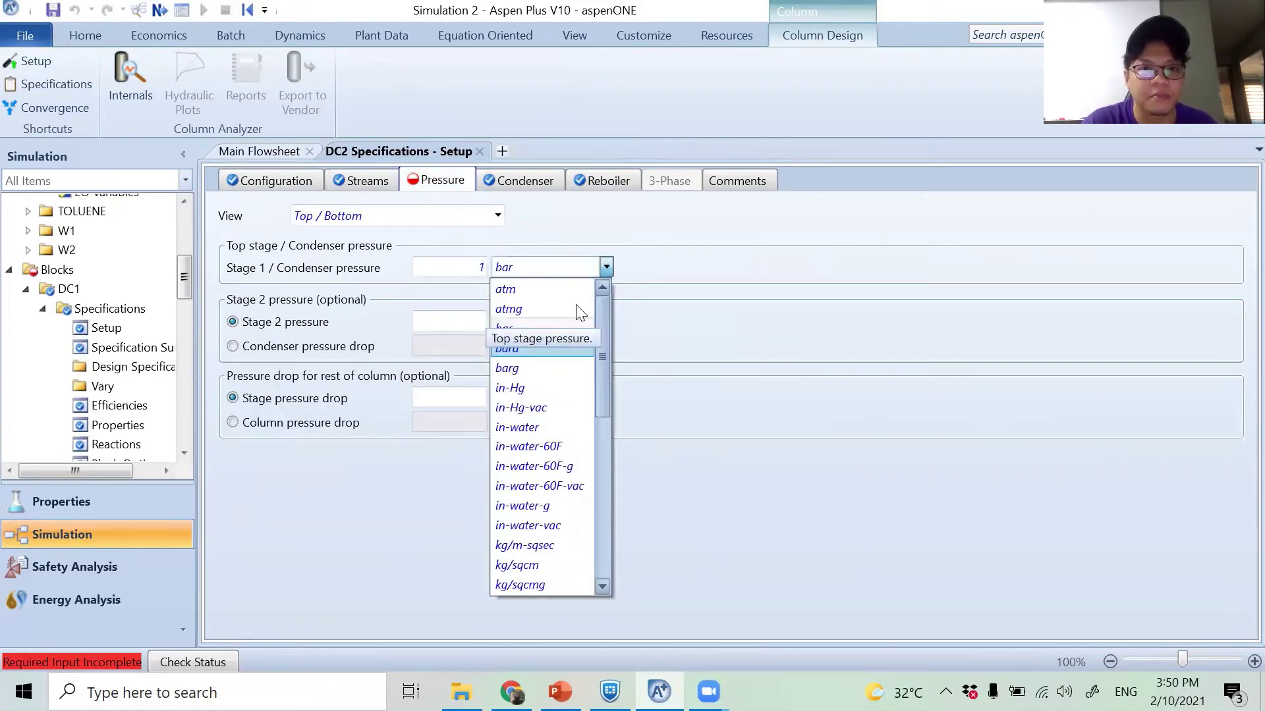
pyautogui.click(578, 290)
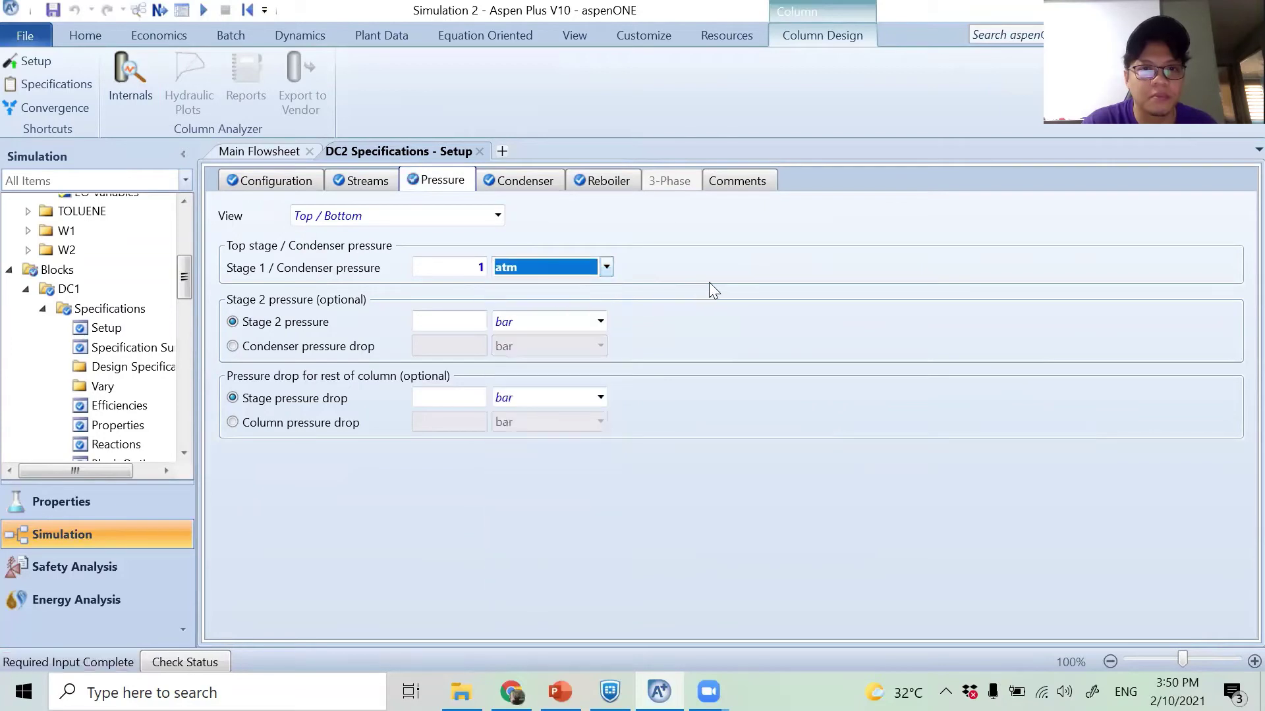
pyautogui.click(480, 152)
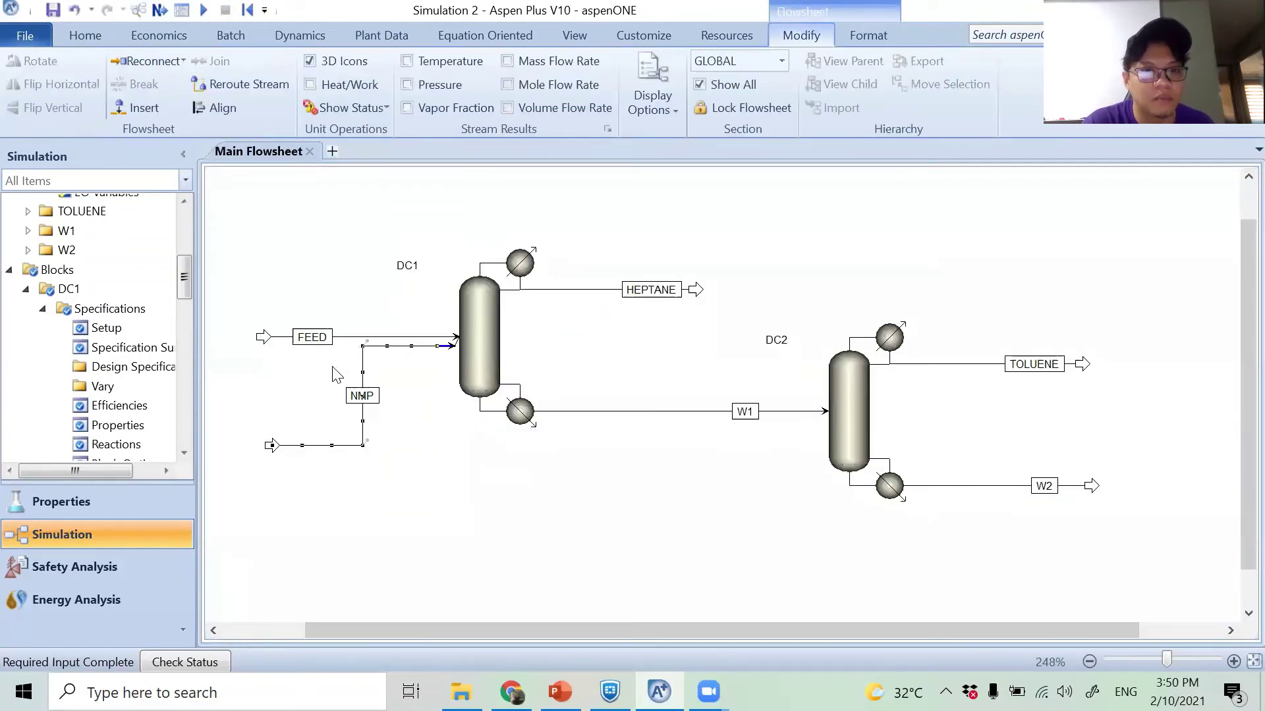
# - Review the NMP stream's specifications and run the simulation
pyautogui.doubleClick(363, 360)
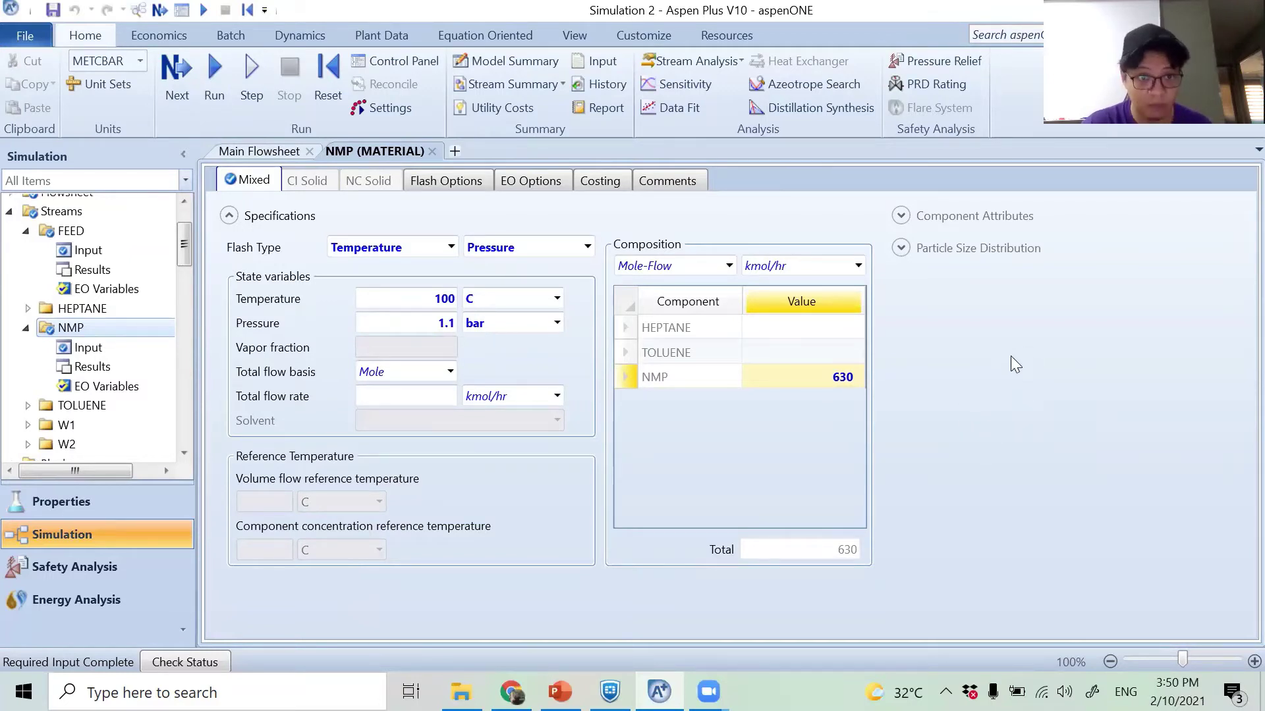
pyautogui.click(174, 75)
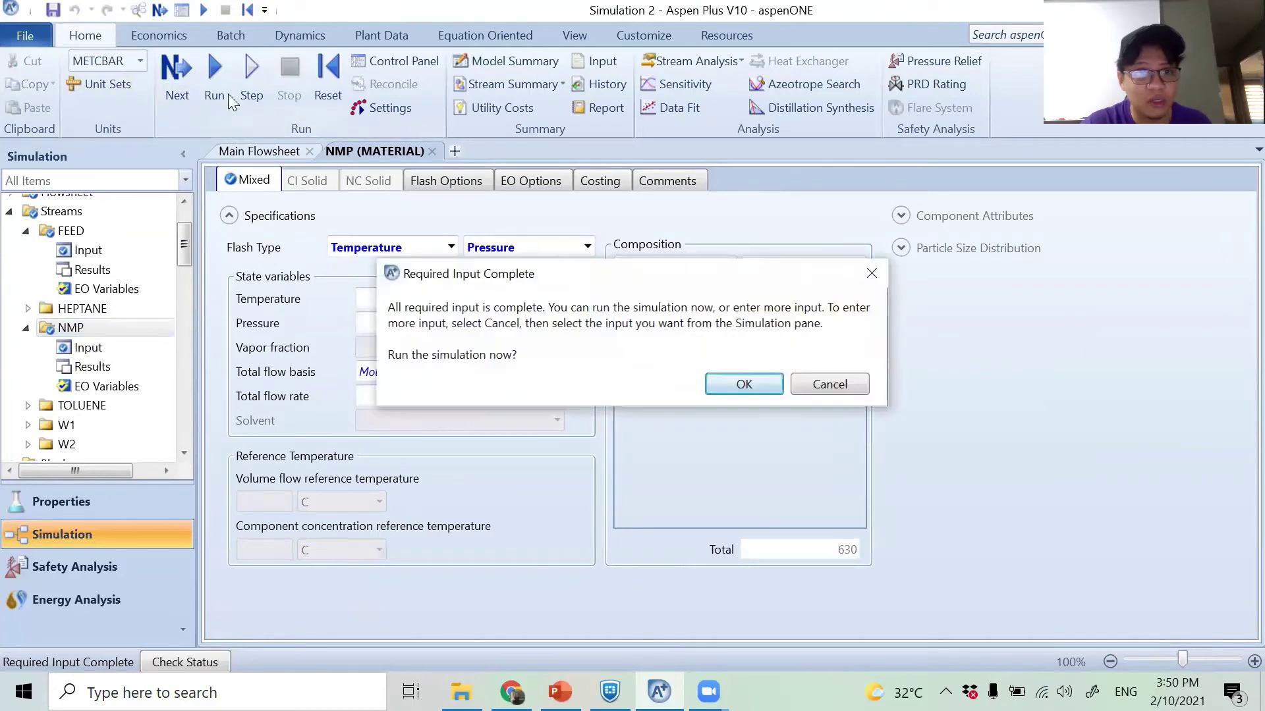
pyautogui.click(734, 383)
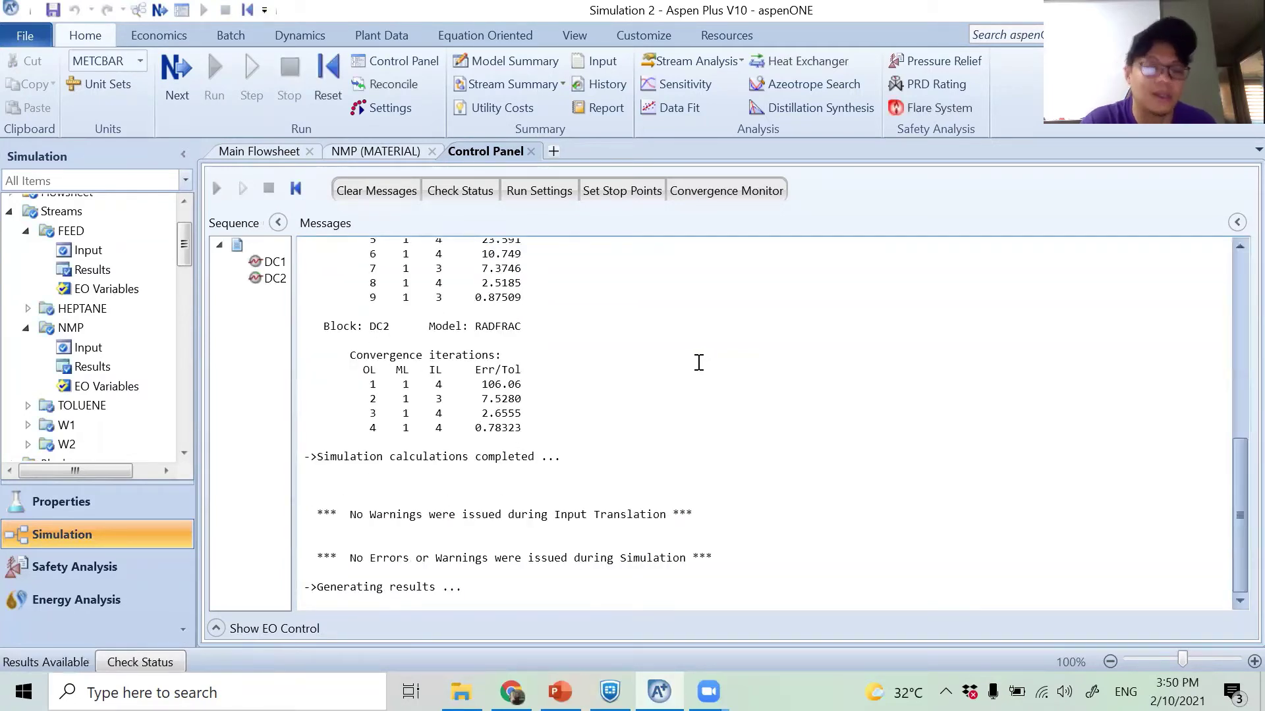
# - Return to the main flowsheet, open the Results Summary and expand its list of result forms
pyautogui.click(234, 154)
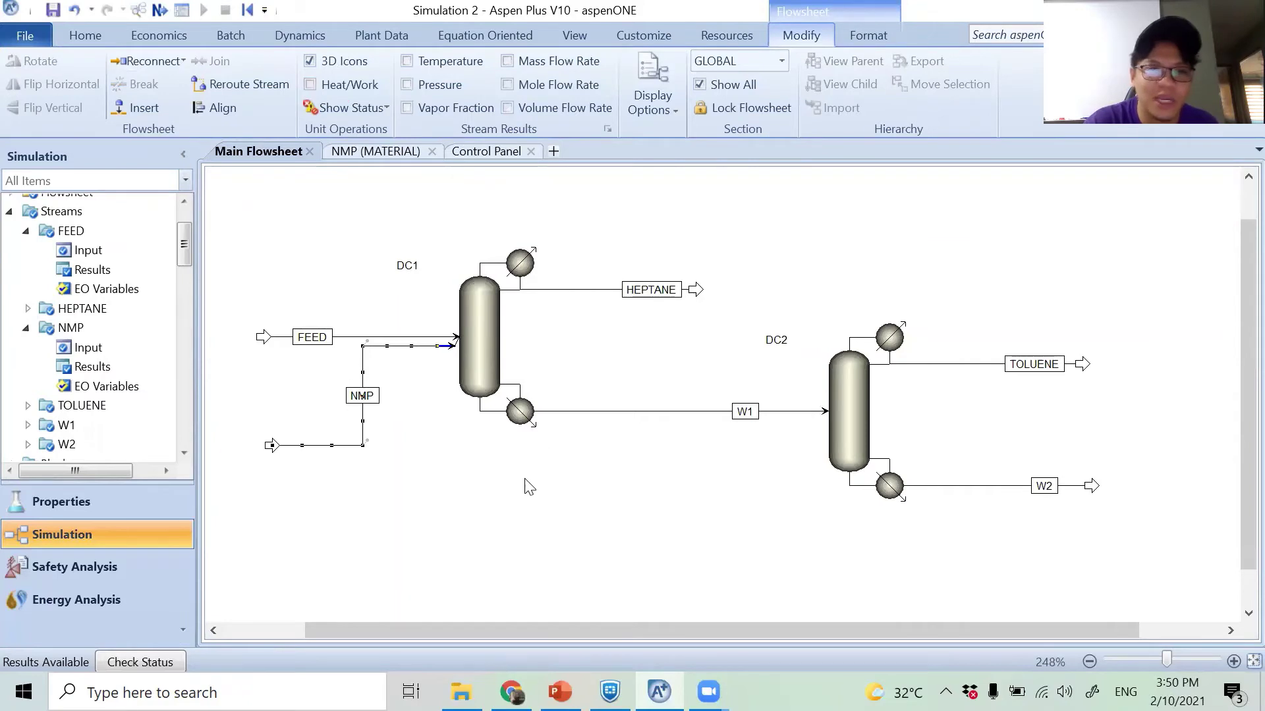
pyautogui.click(537, 535)
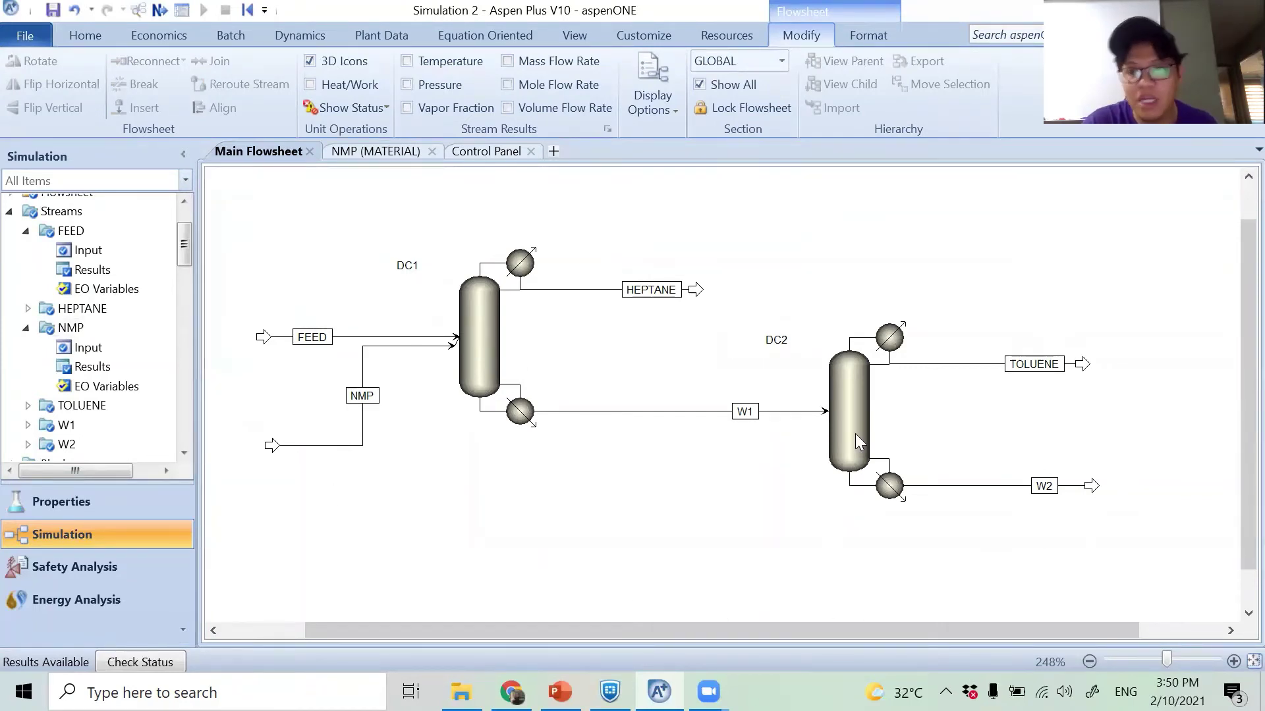
pyautogui.moveTo(185, 244); pyautogui.dragTo(184, 461)
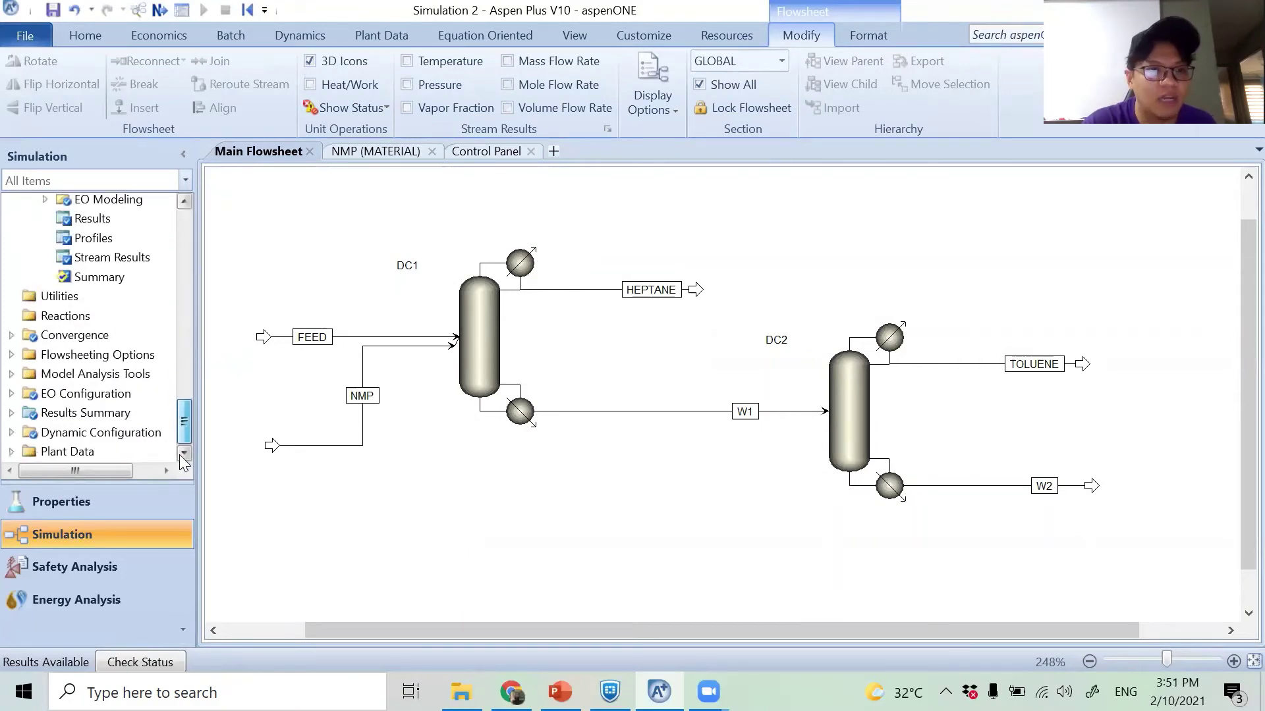
pyautogui.doubleClick(109, 415)
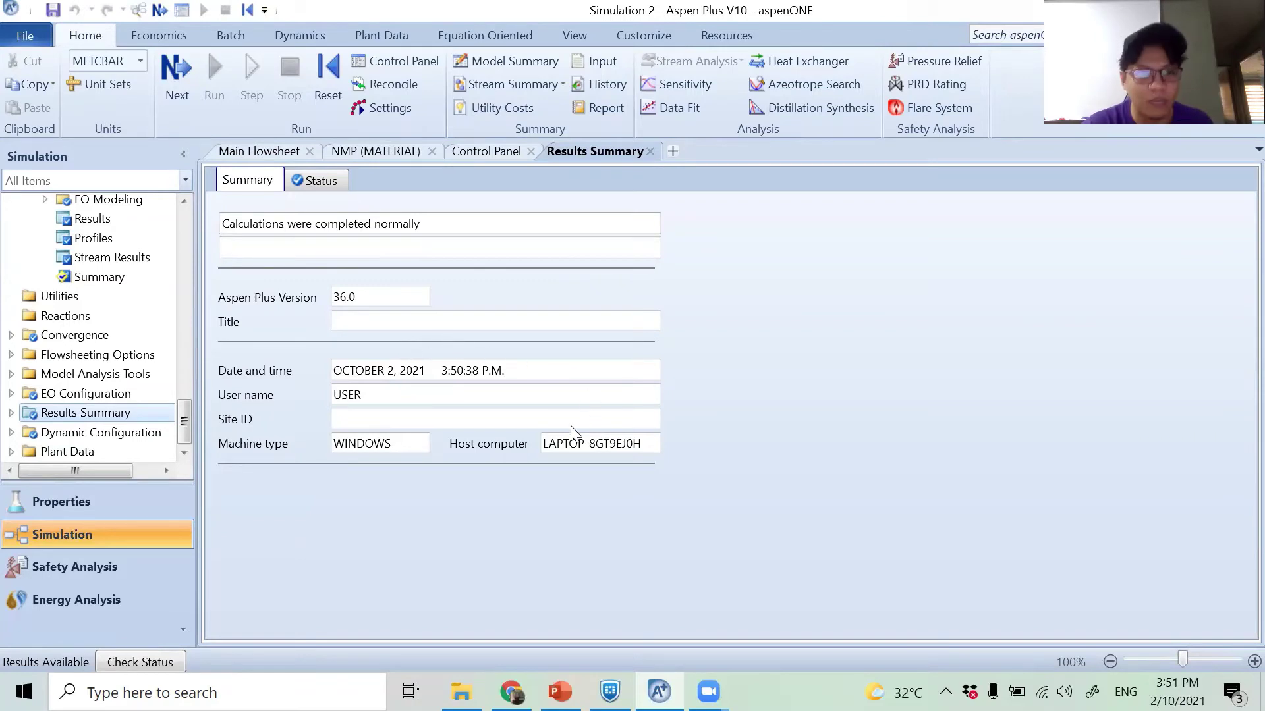
pyautogui.doubleClick(29, 414)
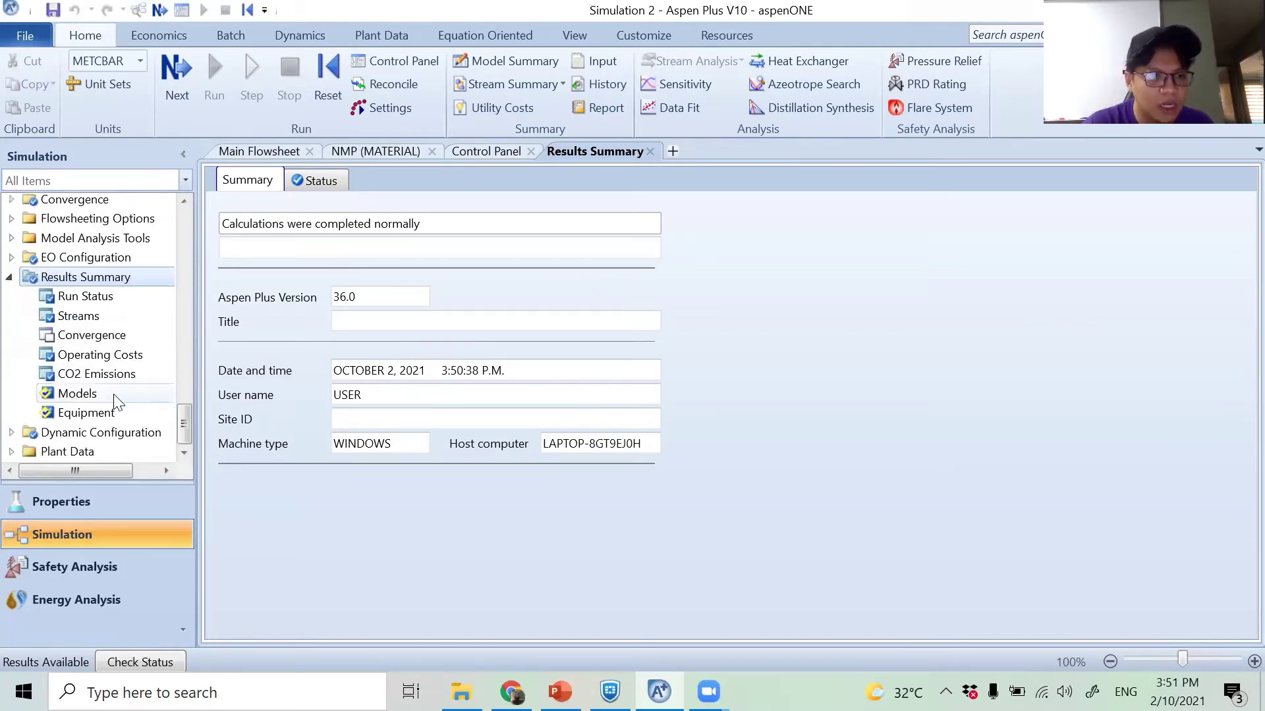
# - Review the material results of all streams and switch to the presentation slide comparing them with the reference values
pyautogui.click(116, 317)
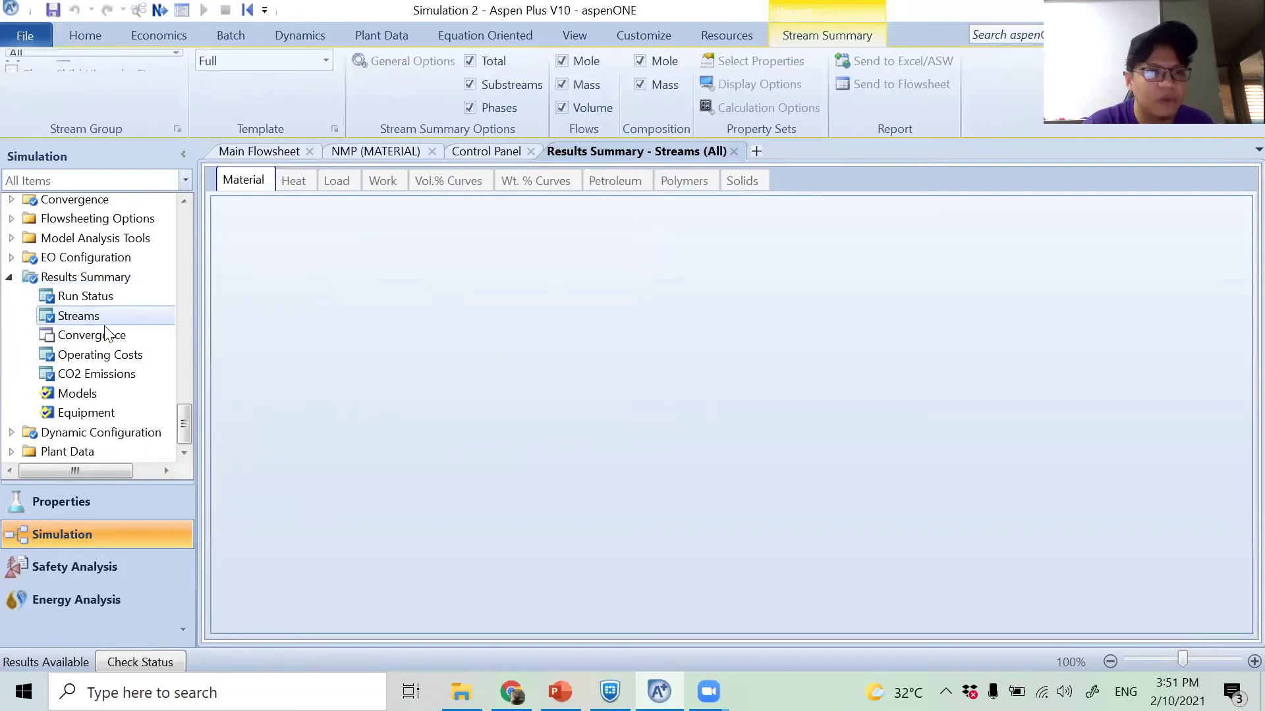
pyautogui.scroll(-2, 552, 371)
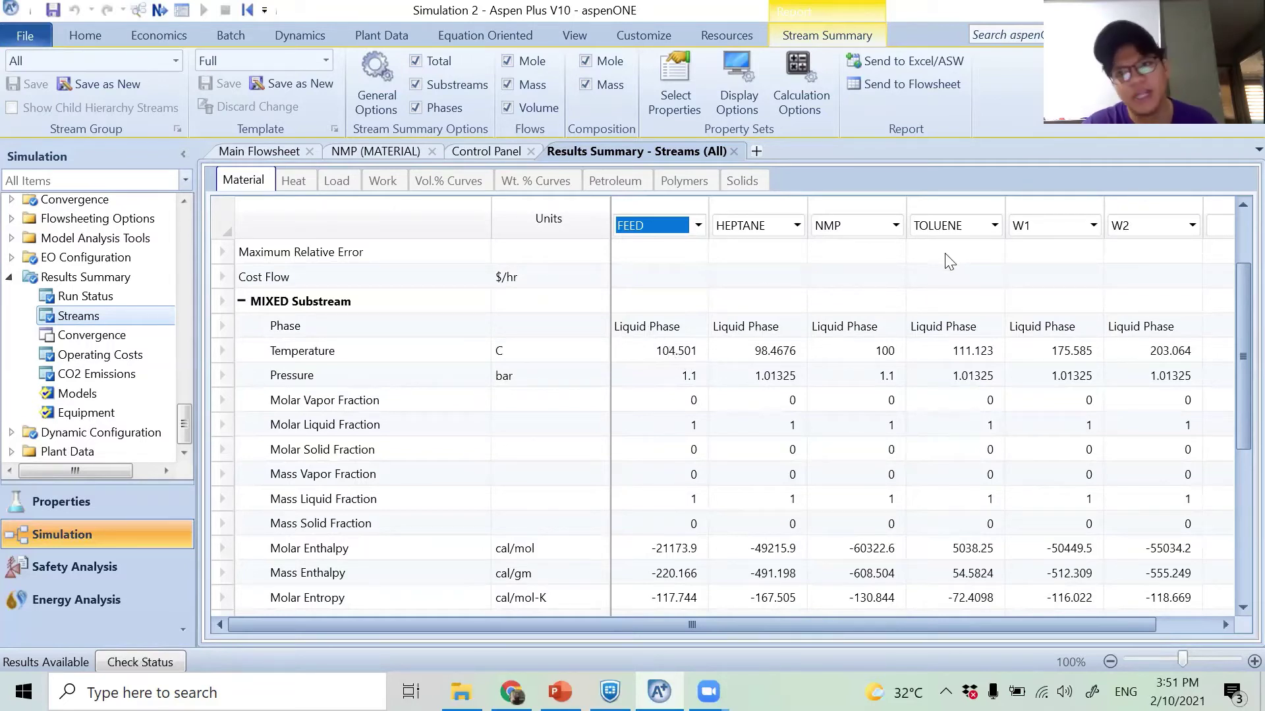
pyautogui.hotkey('alt', 'Tab')
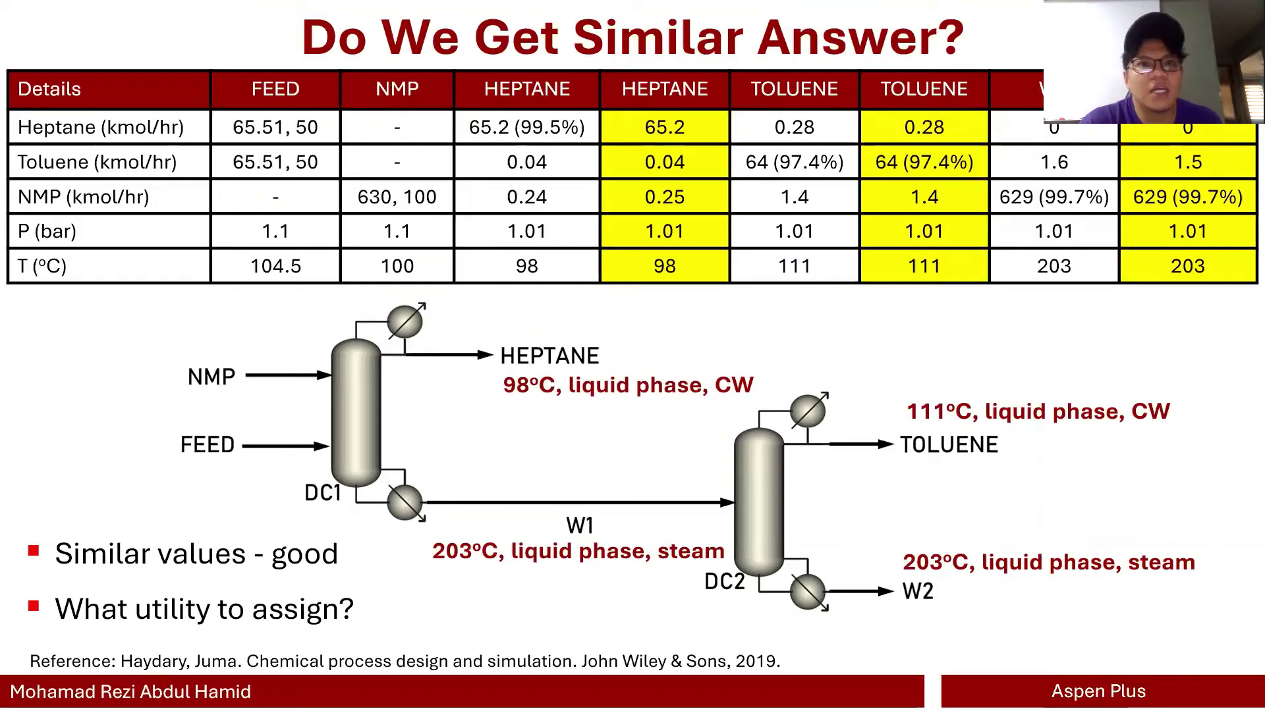
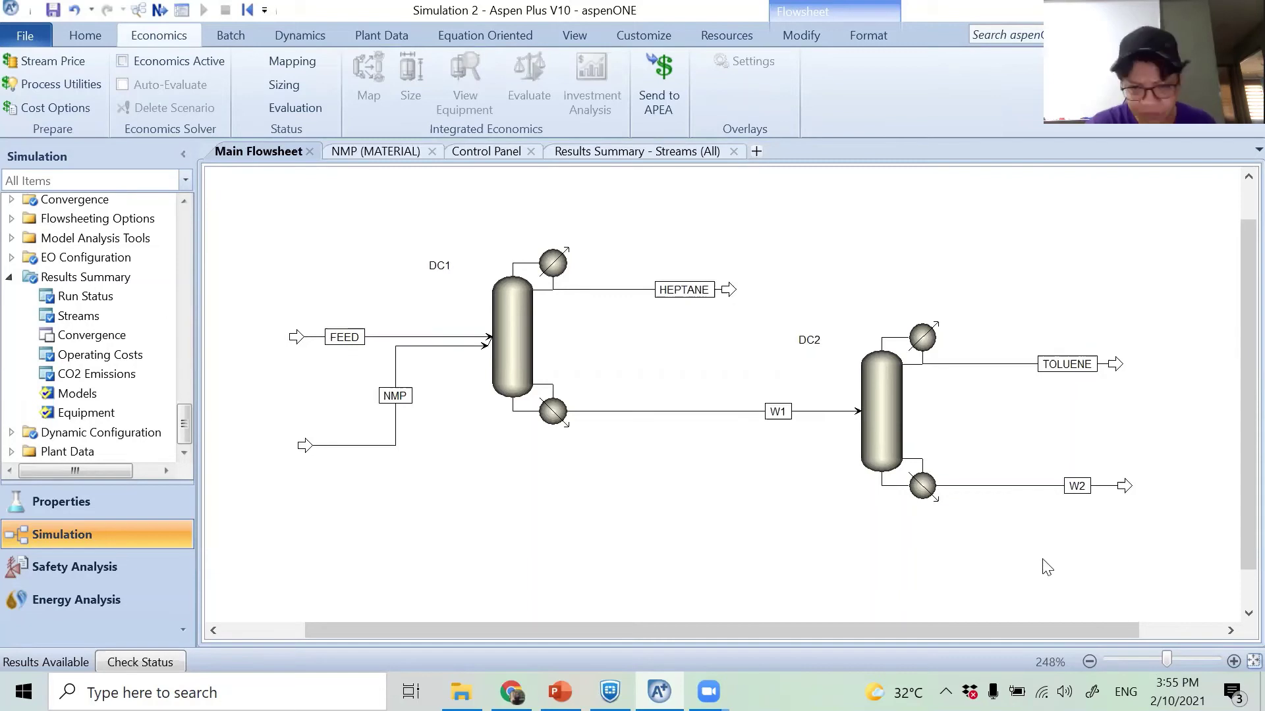
# - Create a utility named HPS copied from HP Steam, agreeing to add water to the components list and update the parameters
pyautogui.moveTo(186, 436); pyautogui.dragTo(178, 408)
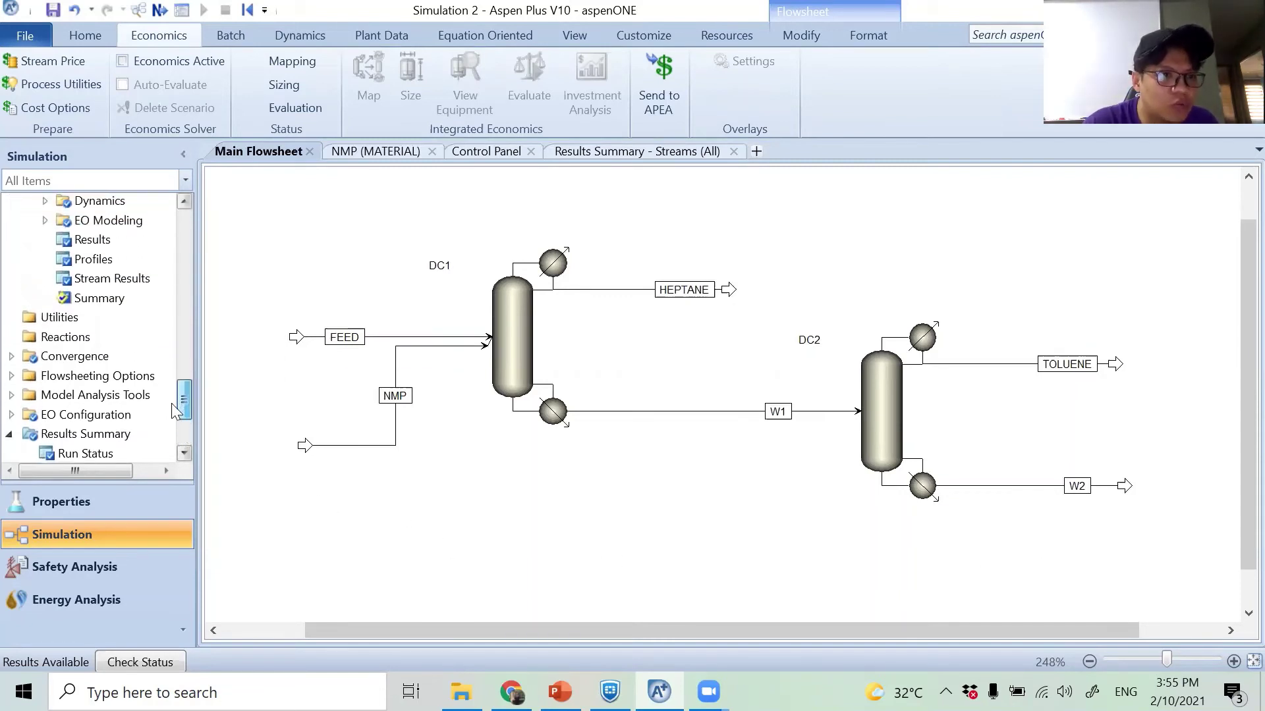
pyautogui.click(79, 318)
pyautogui.click(266, 201)
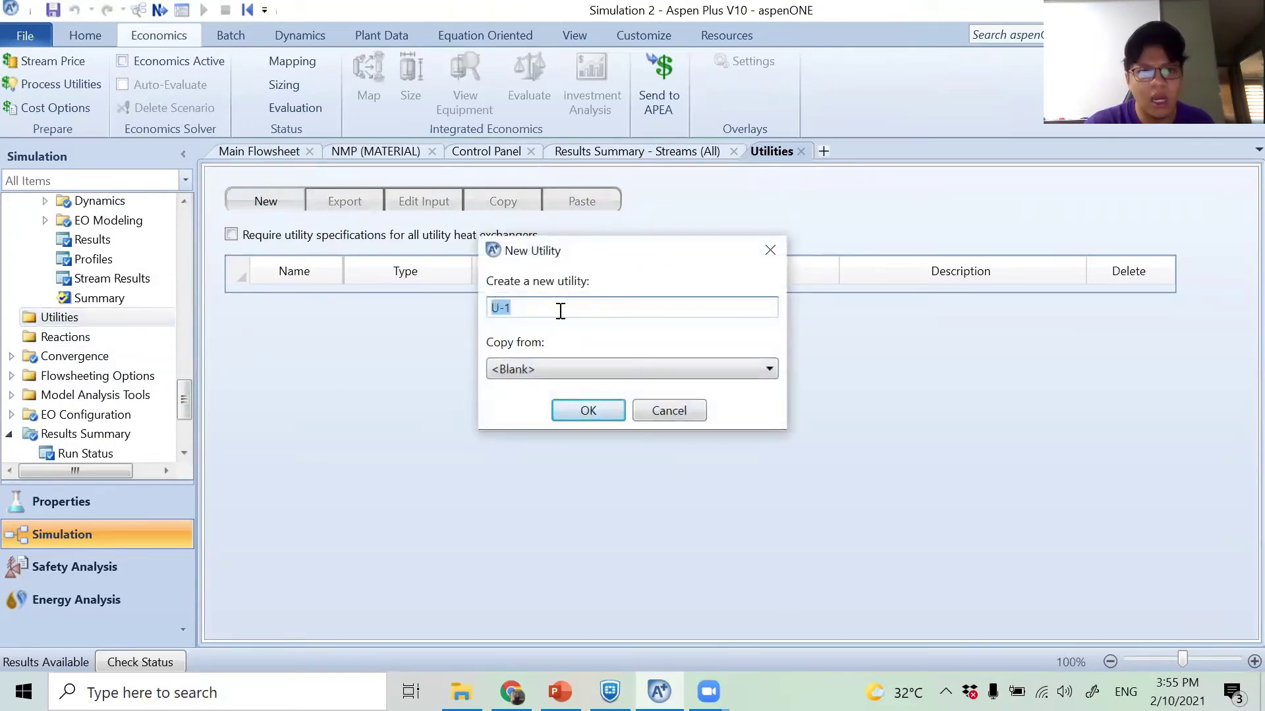
pyautogui.write('H')
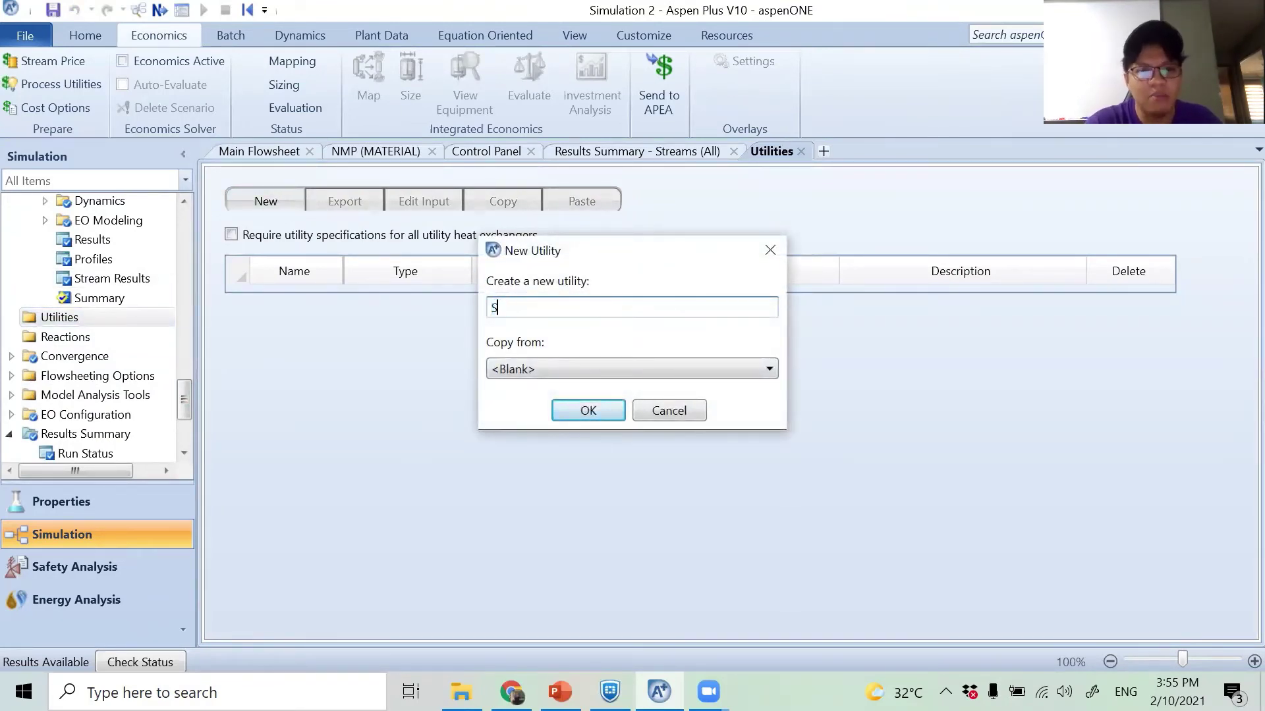
pyautogui.press('BackSpace')
pyautogui.write('HPS')
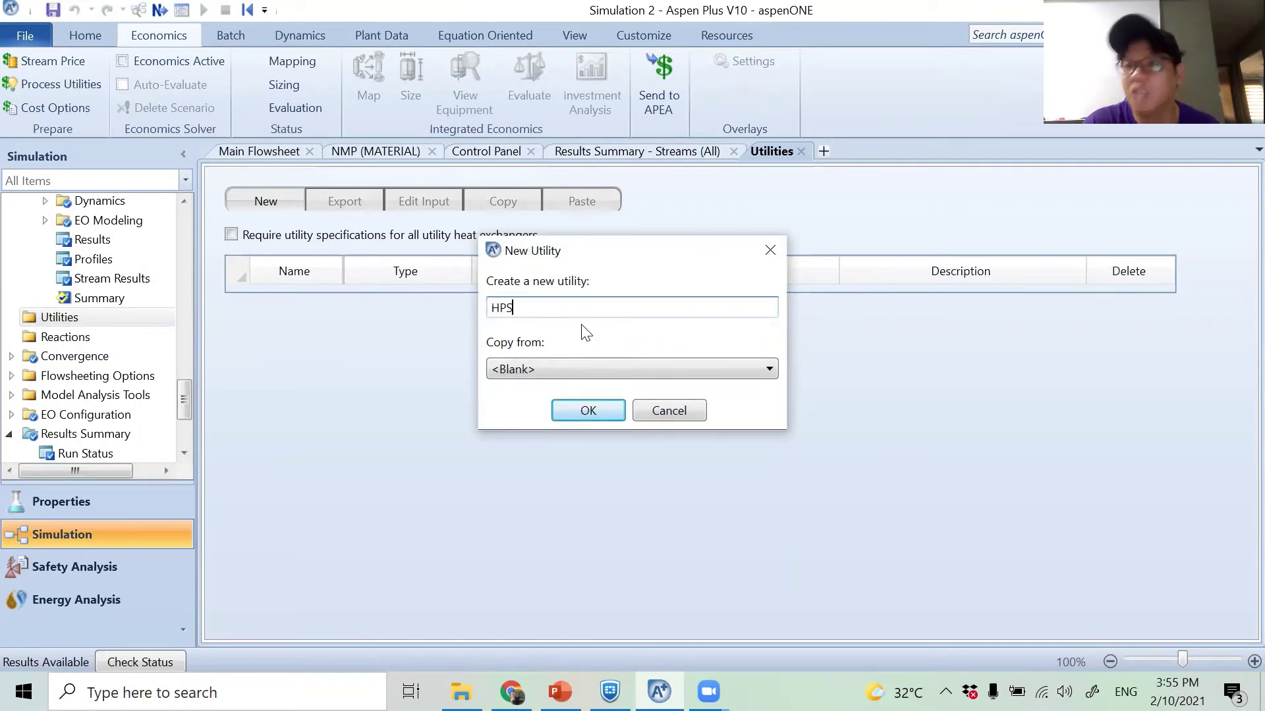
pyautogui.click(586, 371)
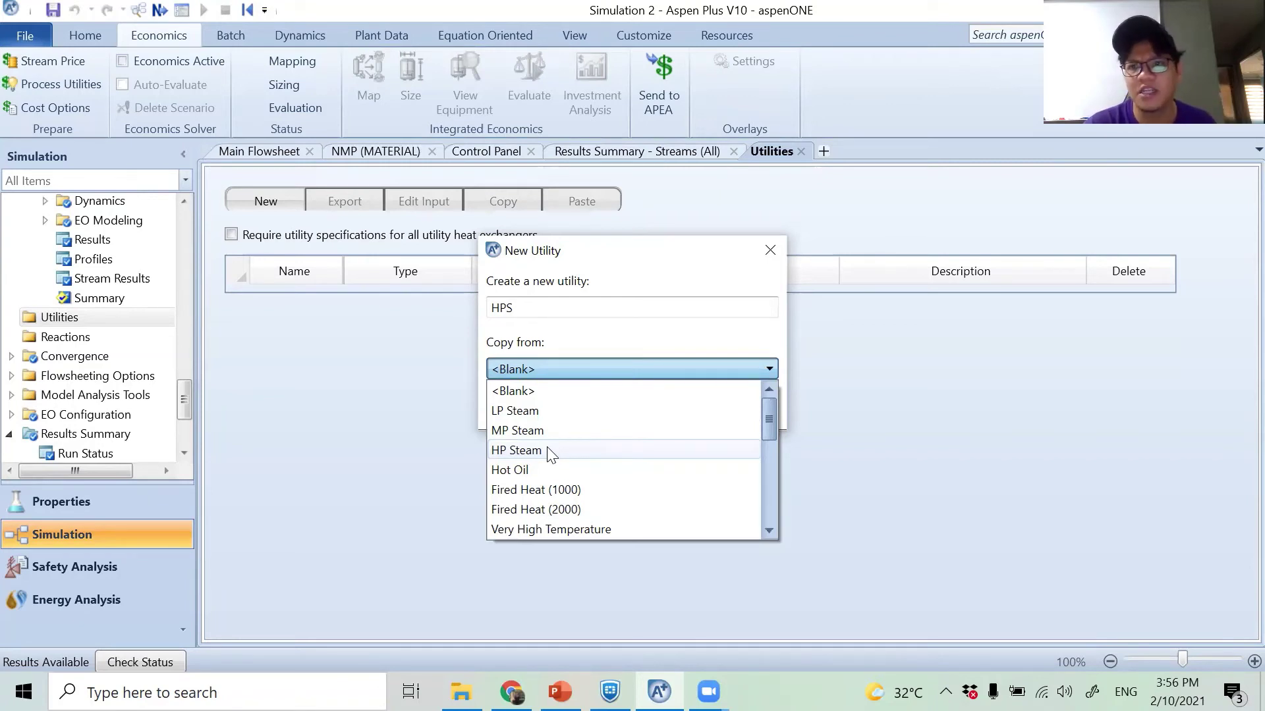
pyautogui.click(551, 454)
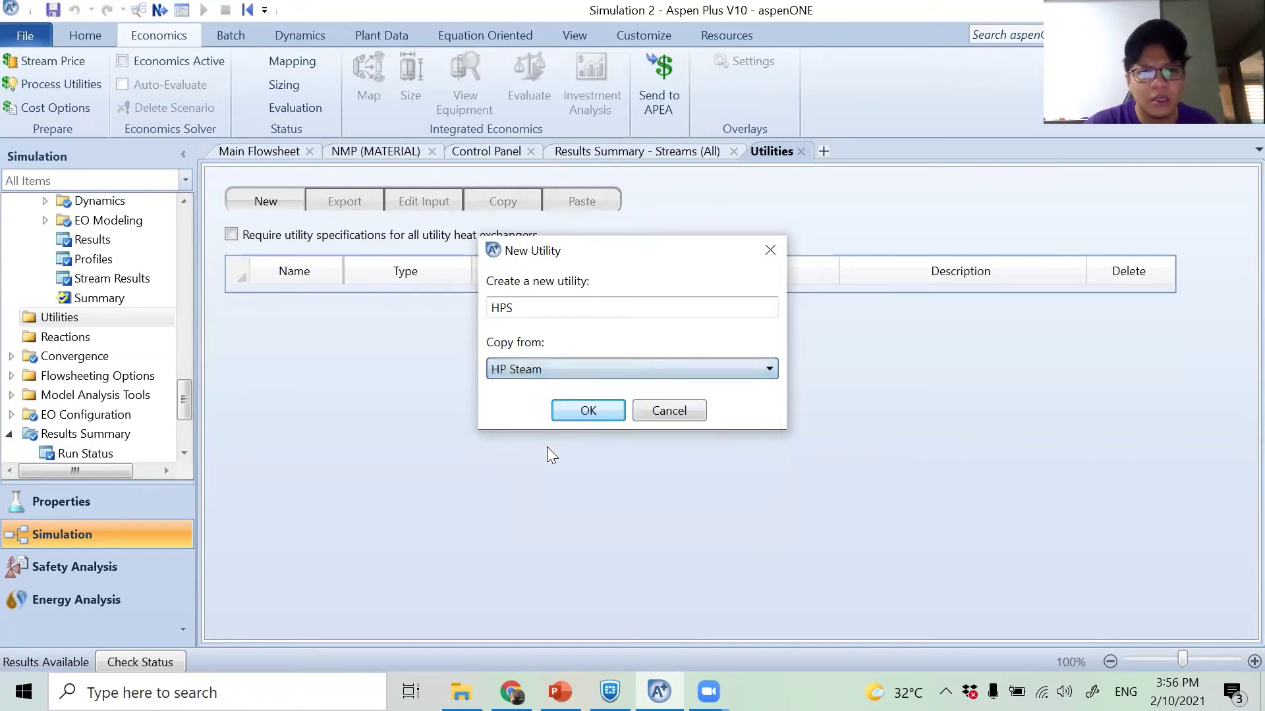
pyautogui.click(575, 411)
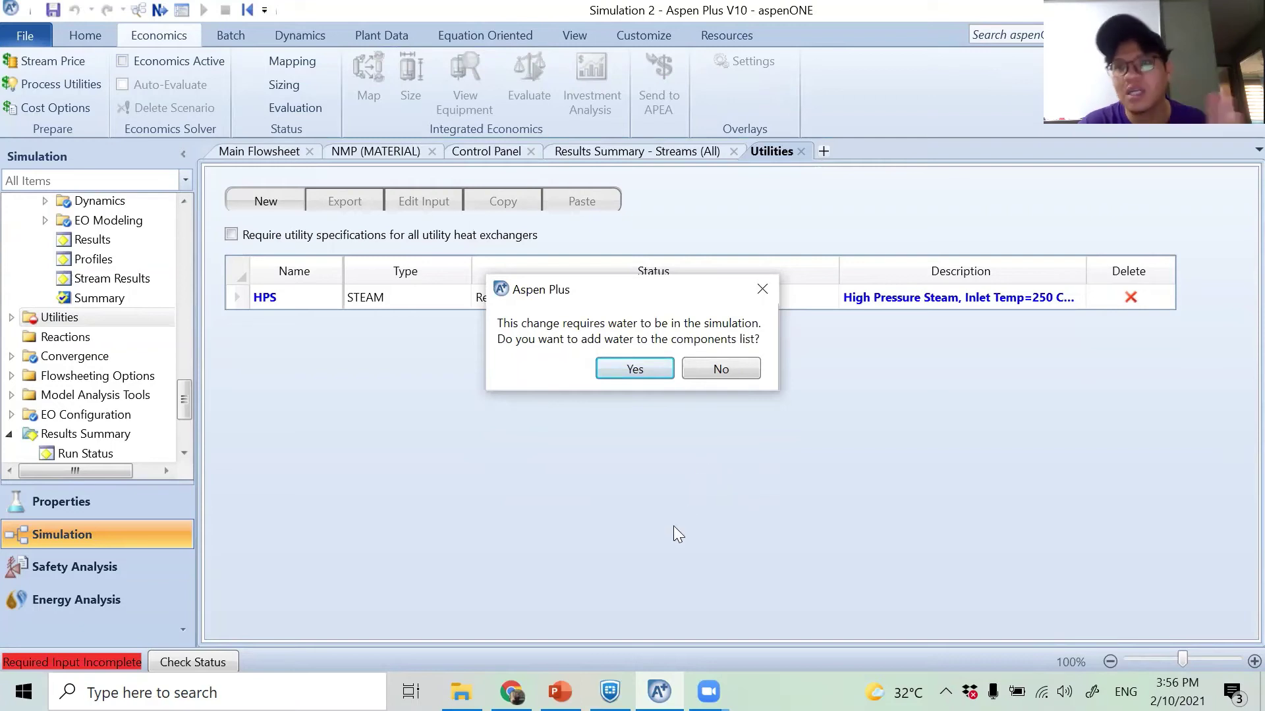
pyautogui.click(621, 373)
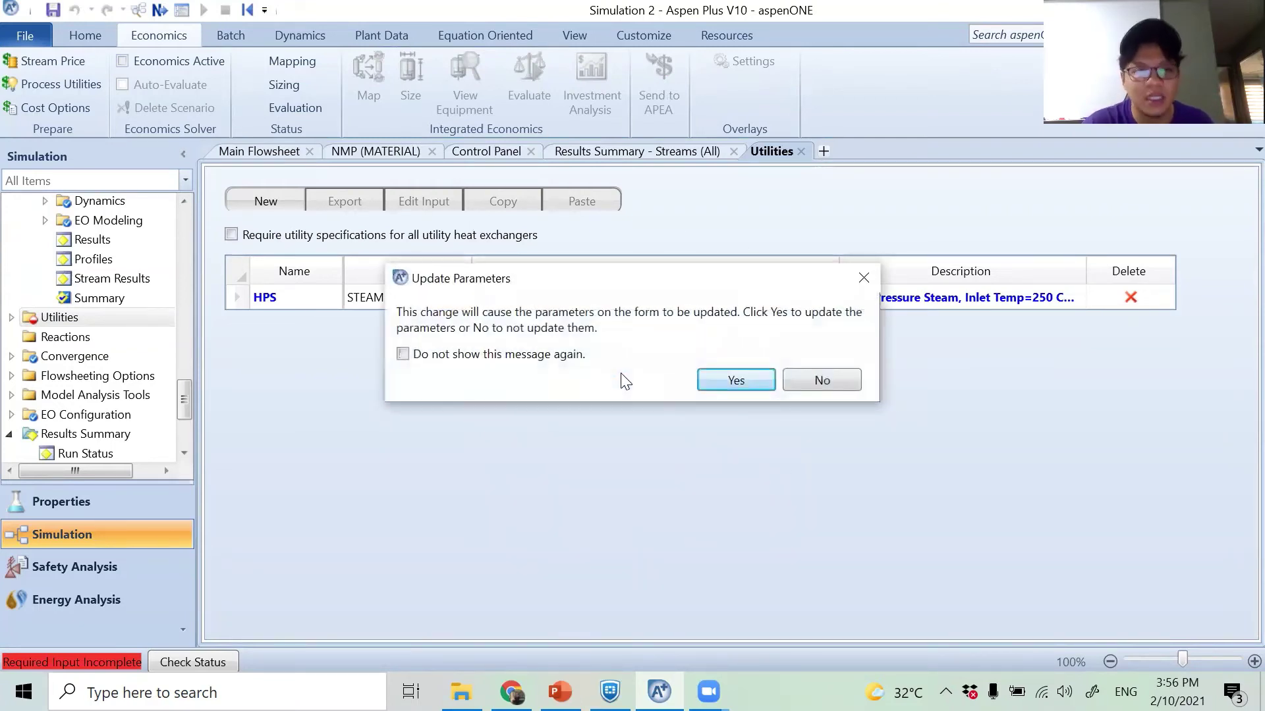
pyautogui.click(728, 379)
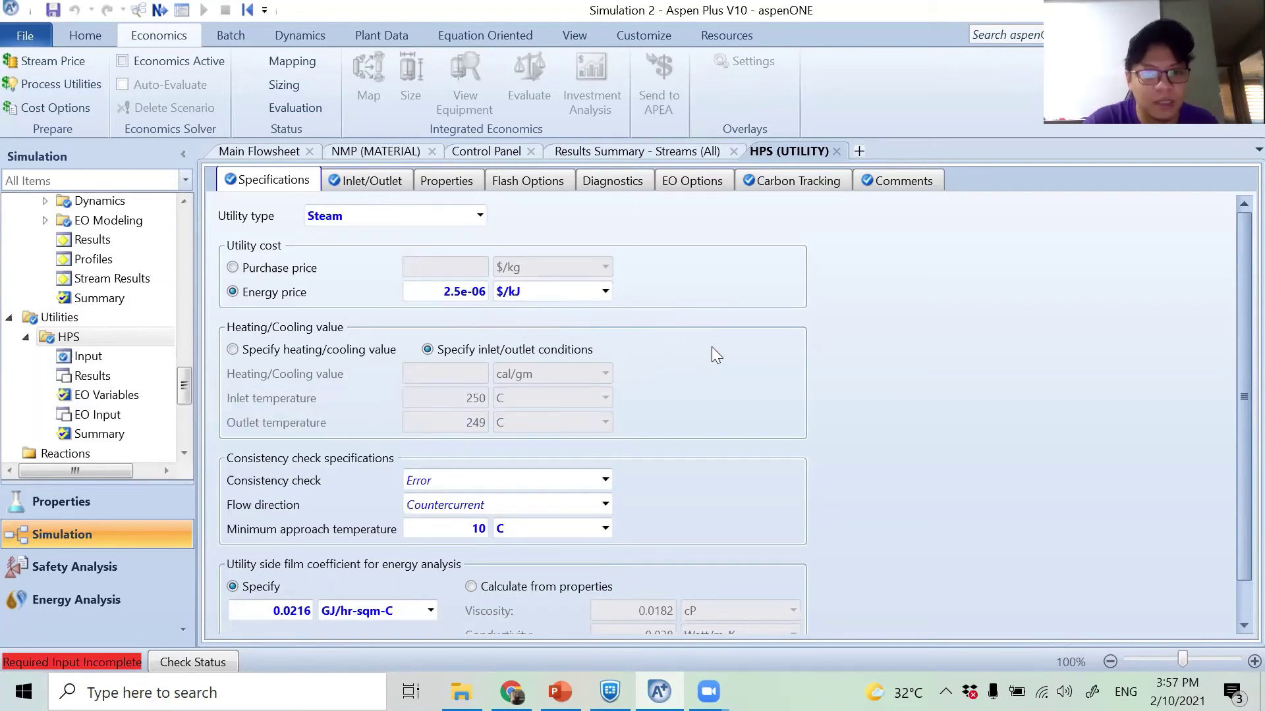
# - Set the HPS utility's outlet temperature to 240 C and close its form
pyautogui.click(361, 182)
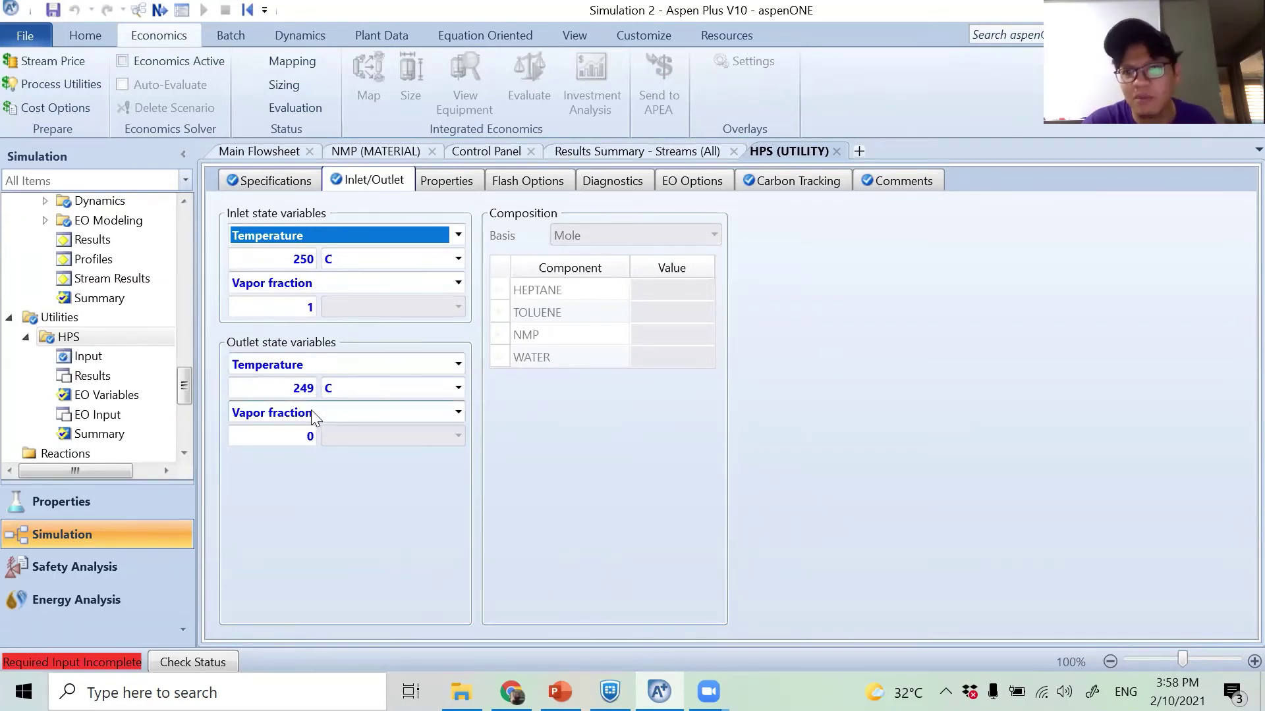
pyautogui.click(381, 488)
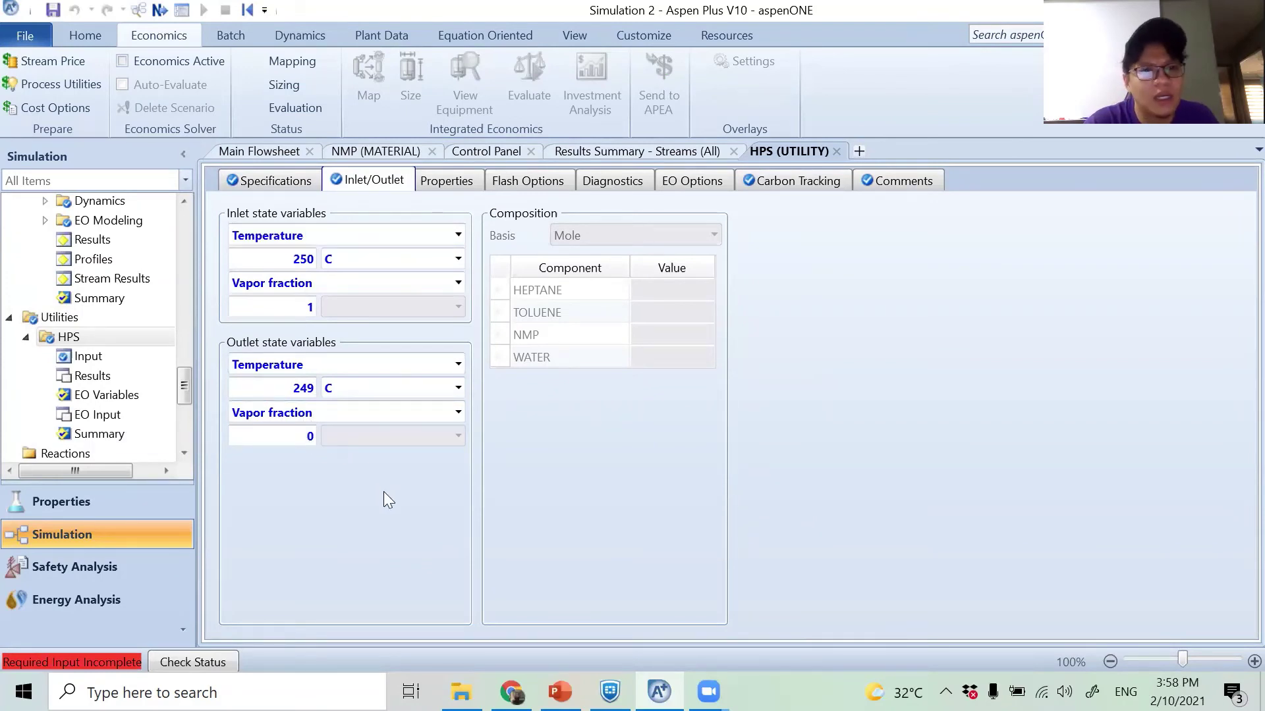
pyautogui.click(295, 392)
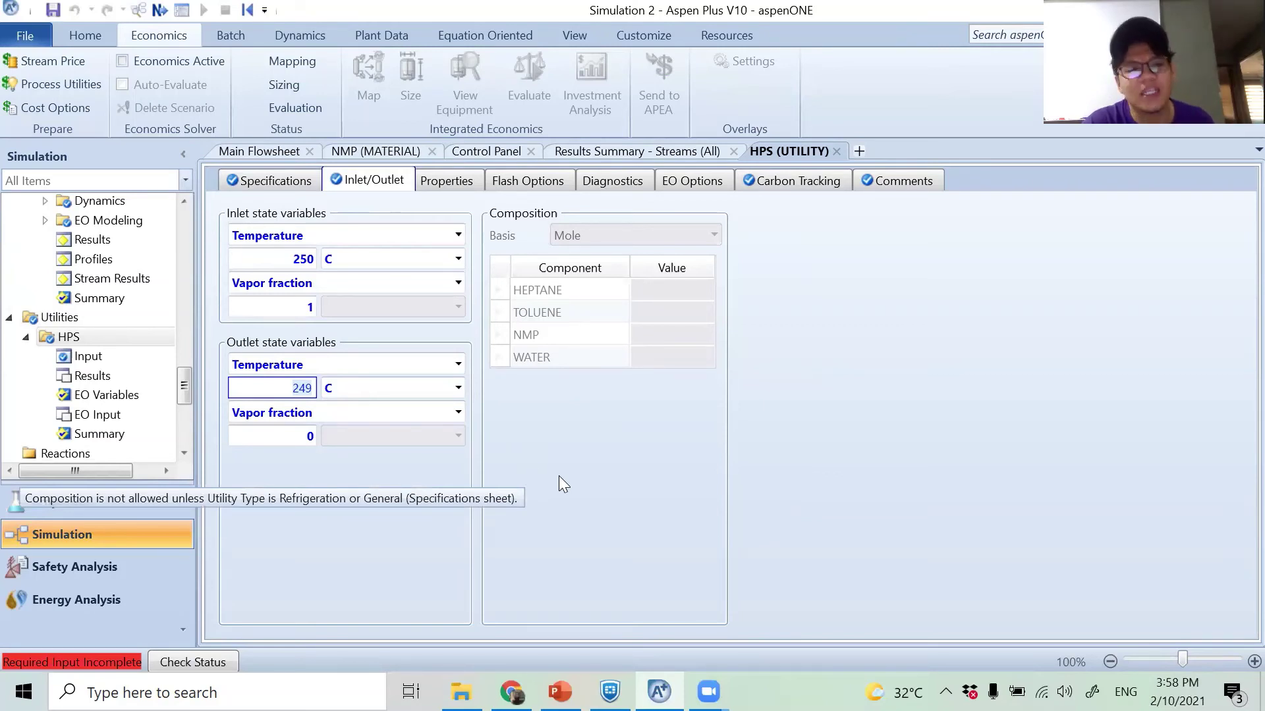
pyautogui.press('BackSpace')
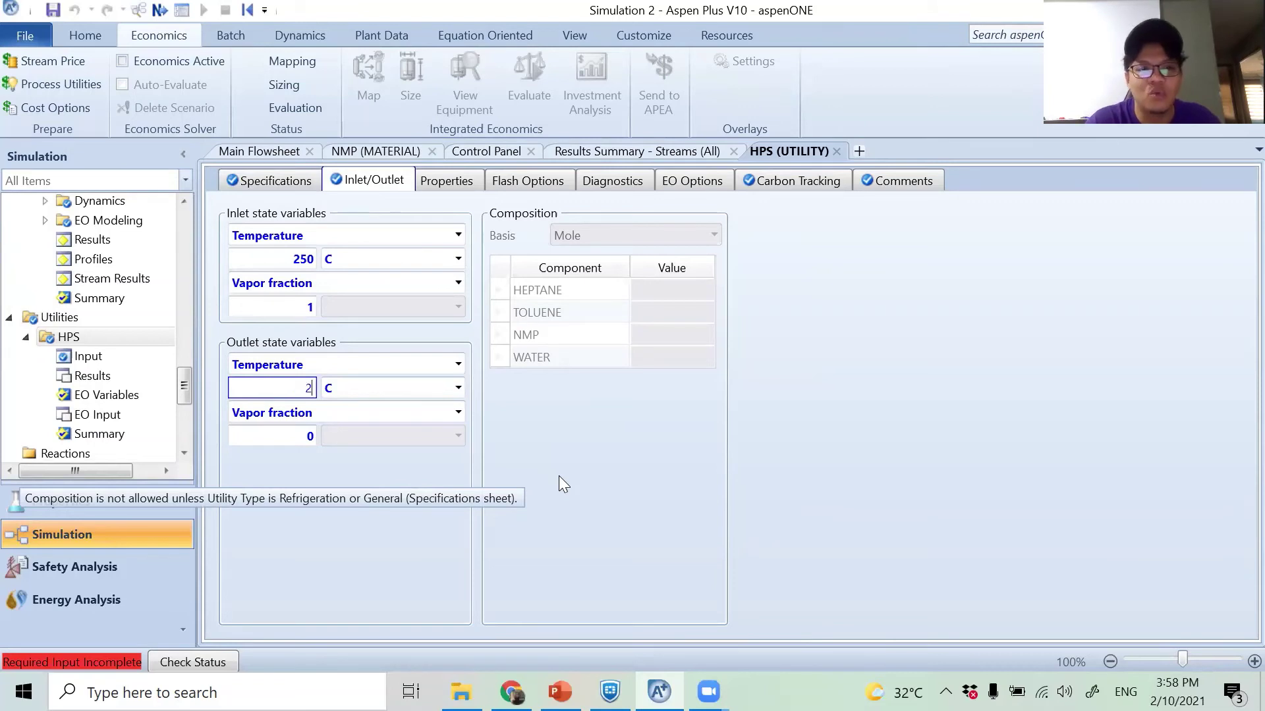
pyautogui.write('240')
pyautogui.press('Return')
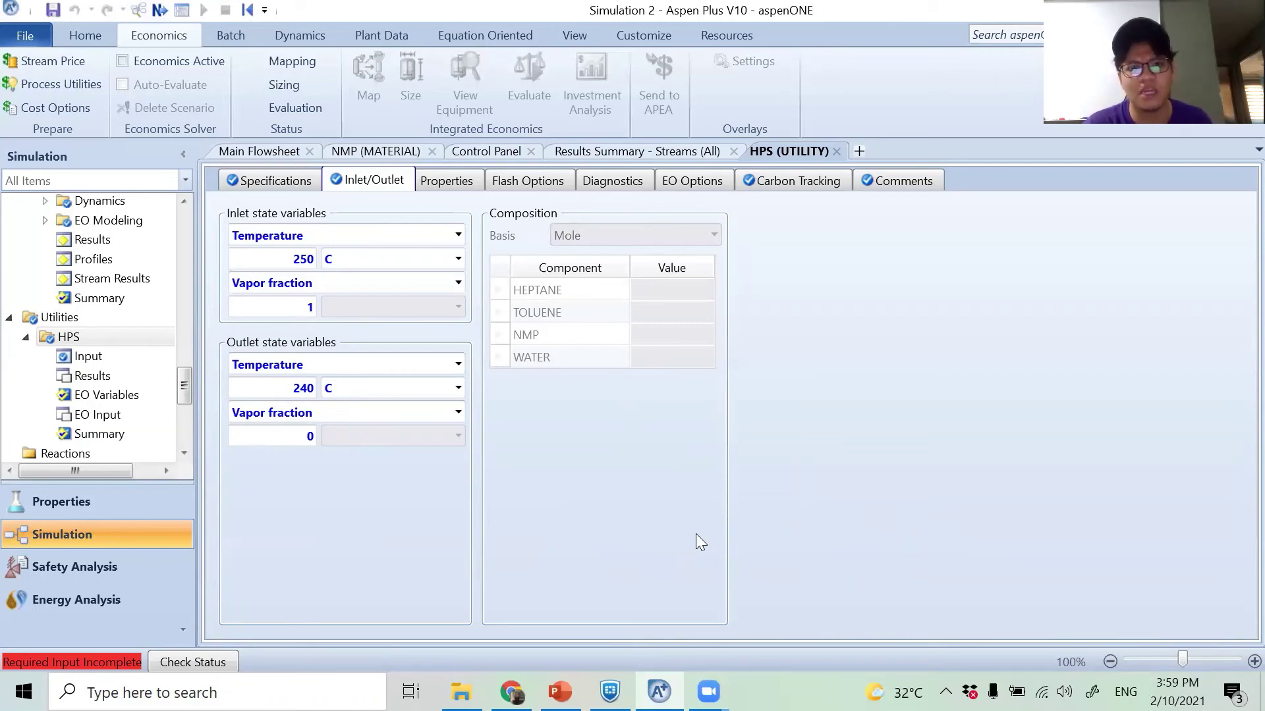
pyautogui.click(836, 151)
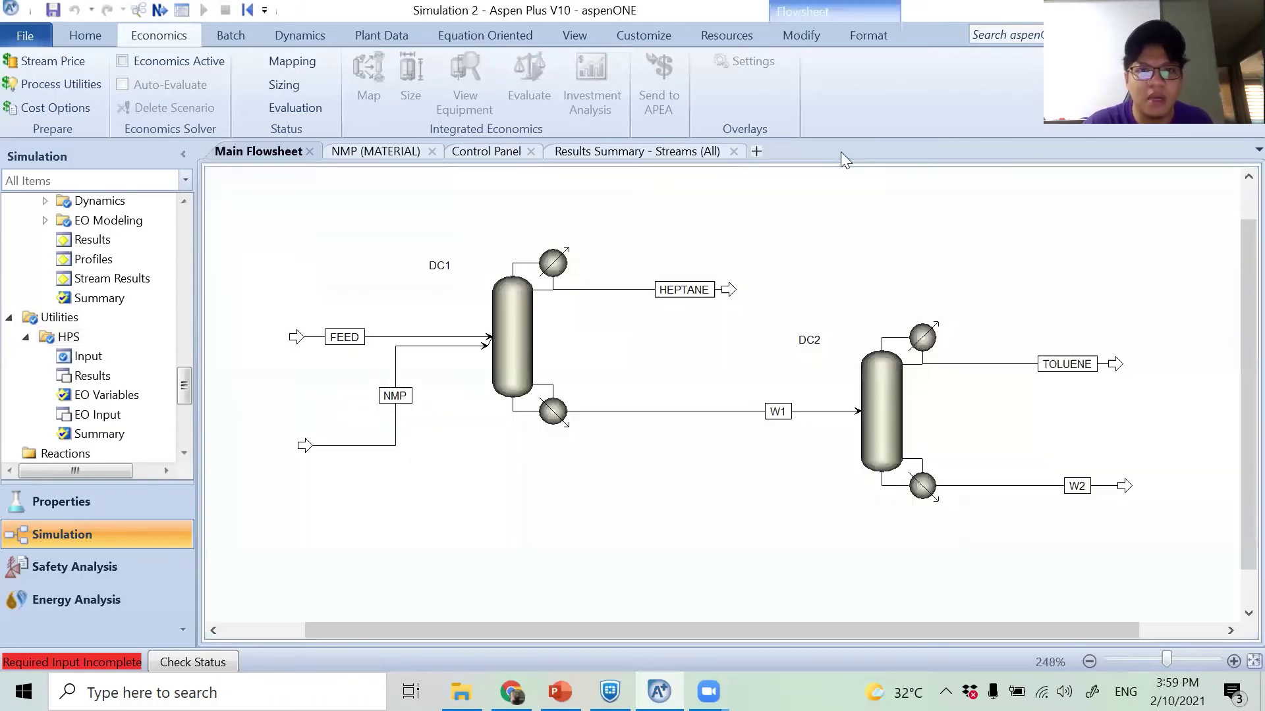
# - Create a second utility named CW copied from the Cooling Water template
pyautogui.doubleClick(77, 318)
pyautogui.click(275, 199)
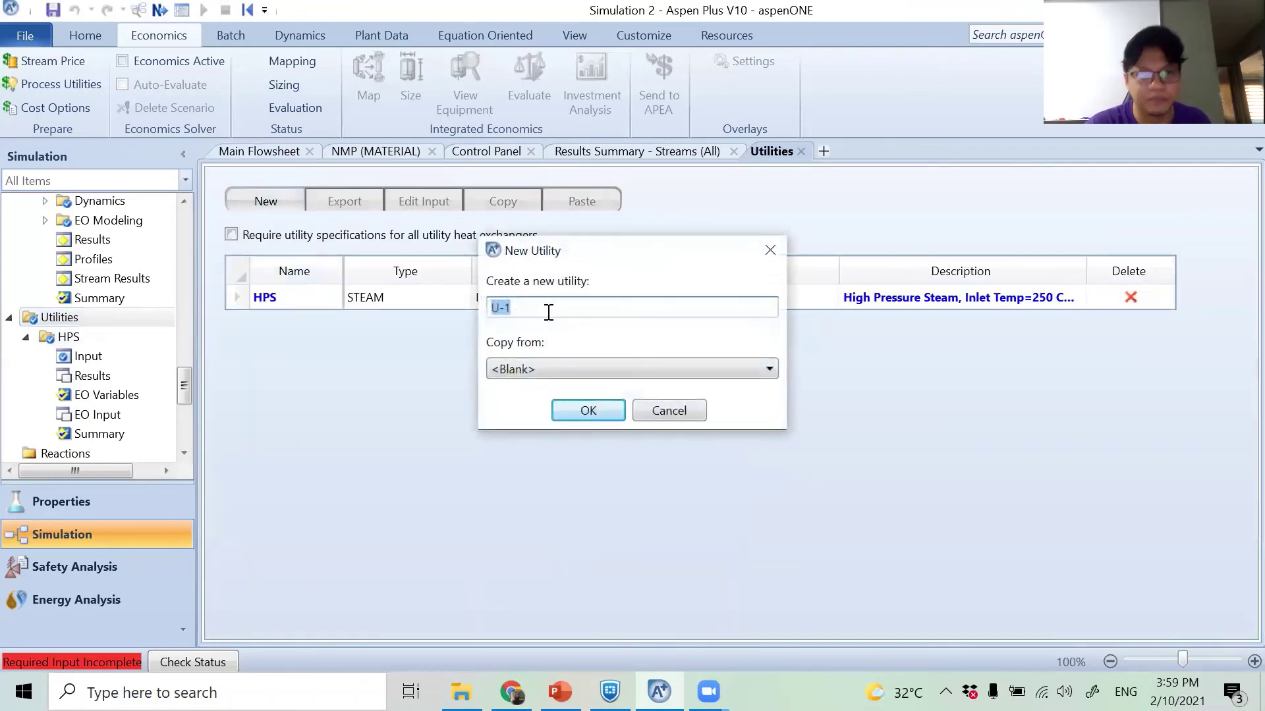
pyautogui.write('CW')
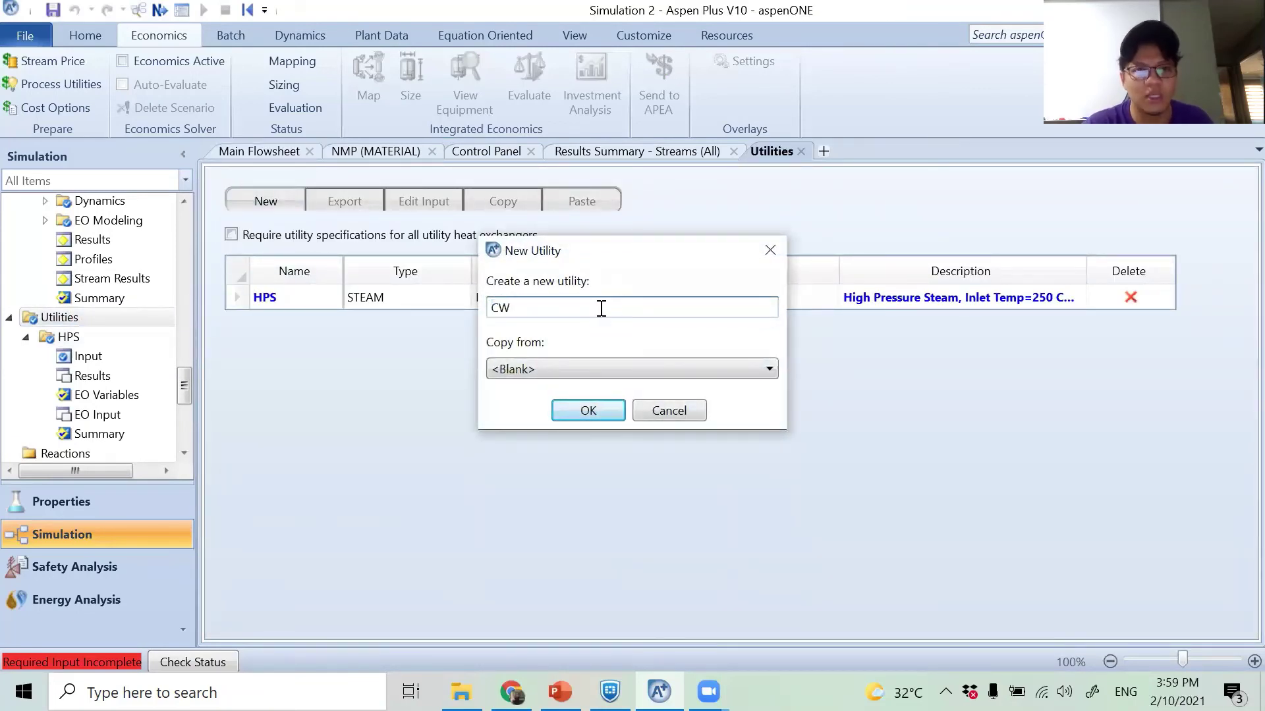
pyautogui.click(571, 369)
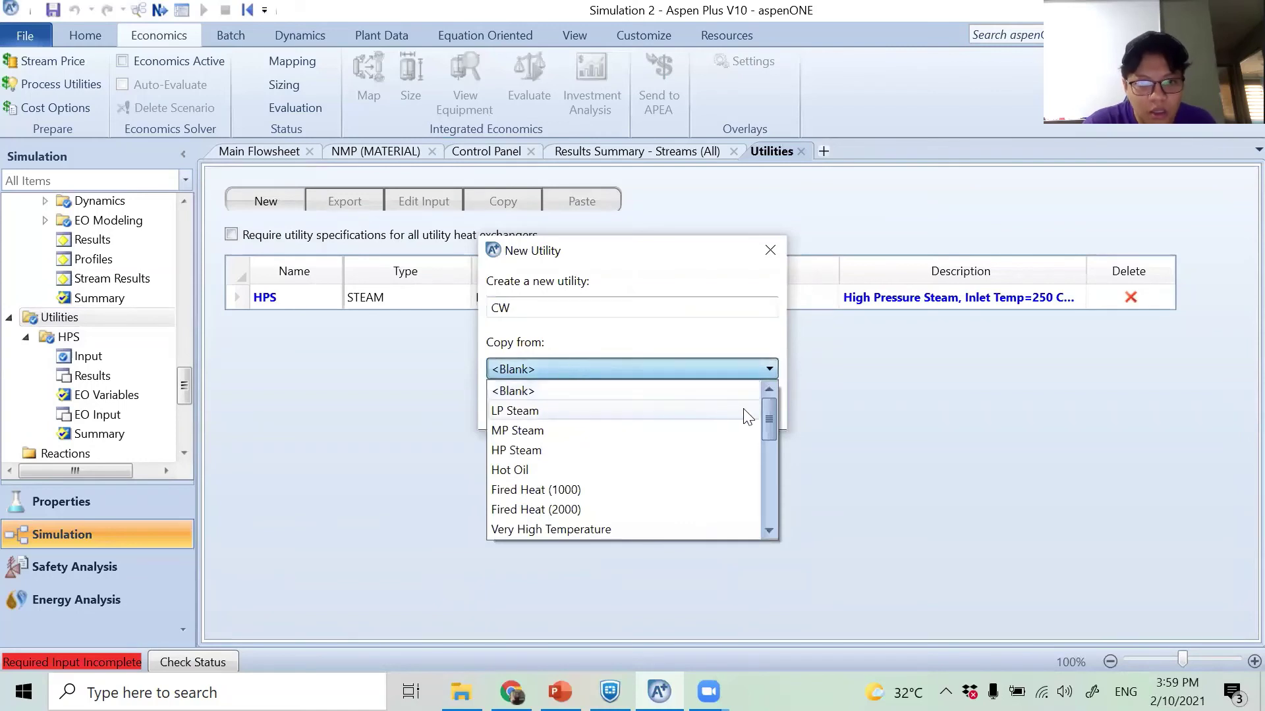
pyautogui.moveTo(768, 413); pyautogui.dragTo(779, 481)
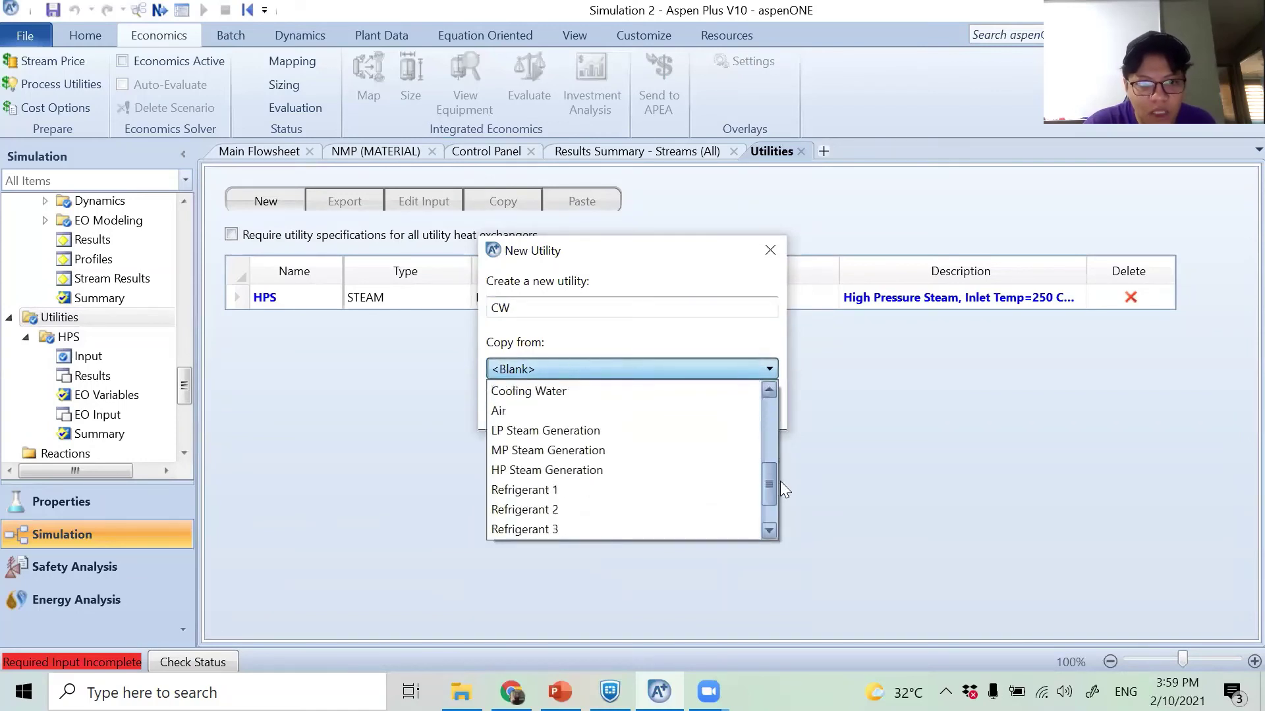
pyautogui.click(586, 392)
pyautogui.click(588, 410)
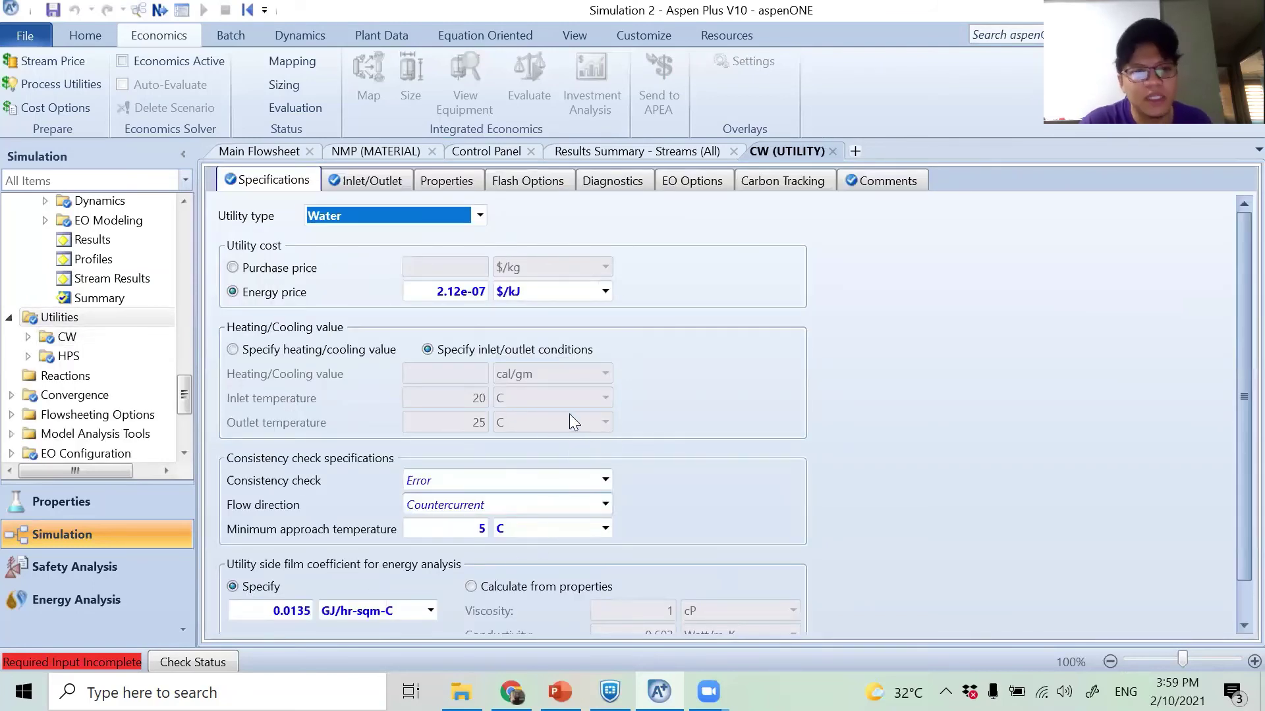
# - Set the CW utility's outlet temperature to 30 C and close its form
pyautogui.click(356, 173)
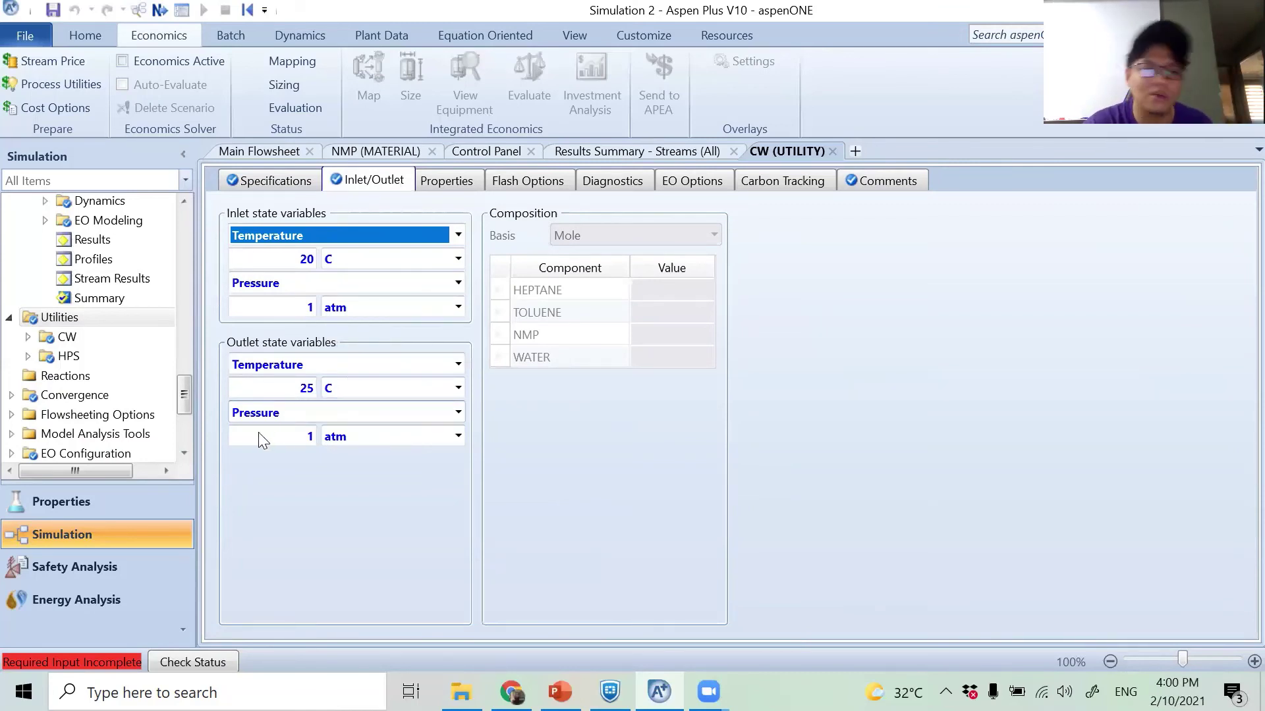
pyautogui.click(276, 388)
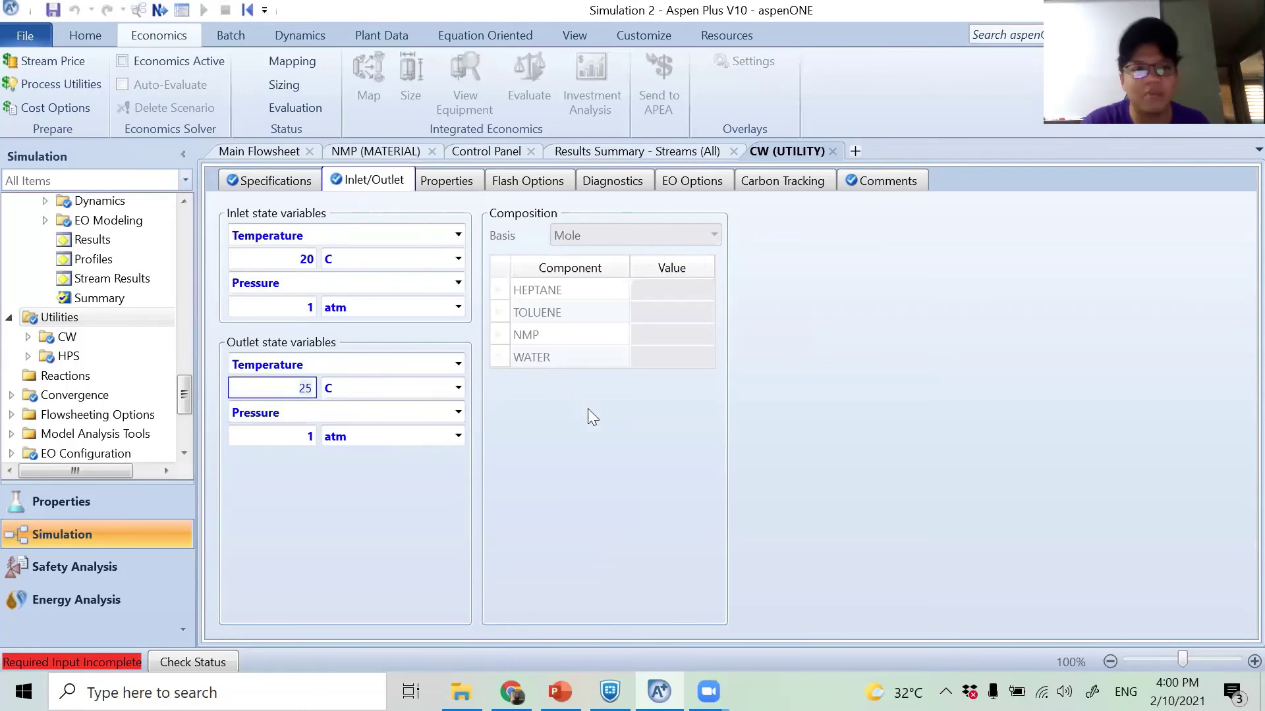
pyautogui.press('BackSpace')
pyautogui.press('BackSpace')
pyautogui.write('35')
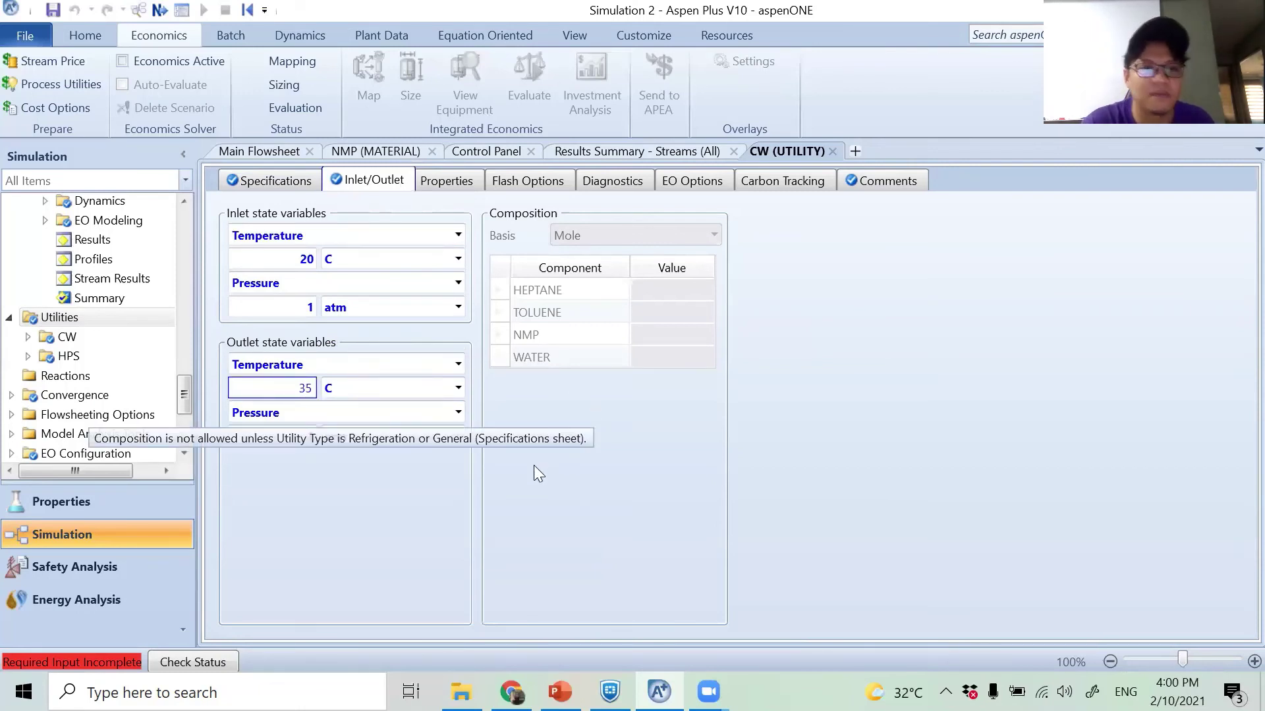
pyautogui.press('BackSpace')
pyautogui.press('BackSpace')
pyautogui.write('30')
pyautogui.press('Return')
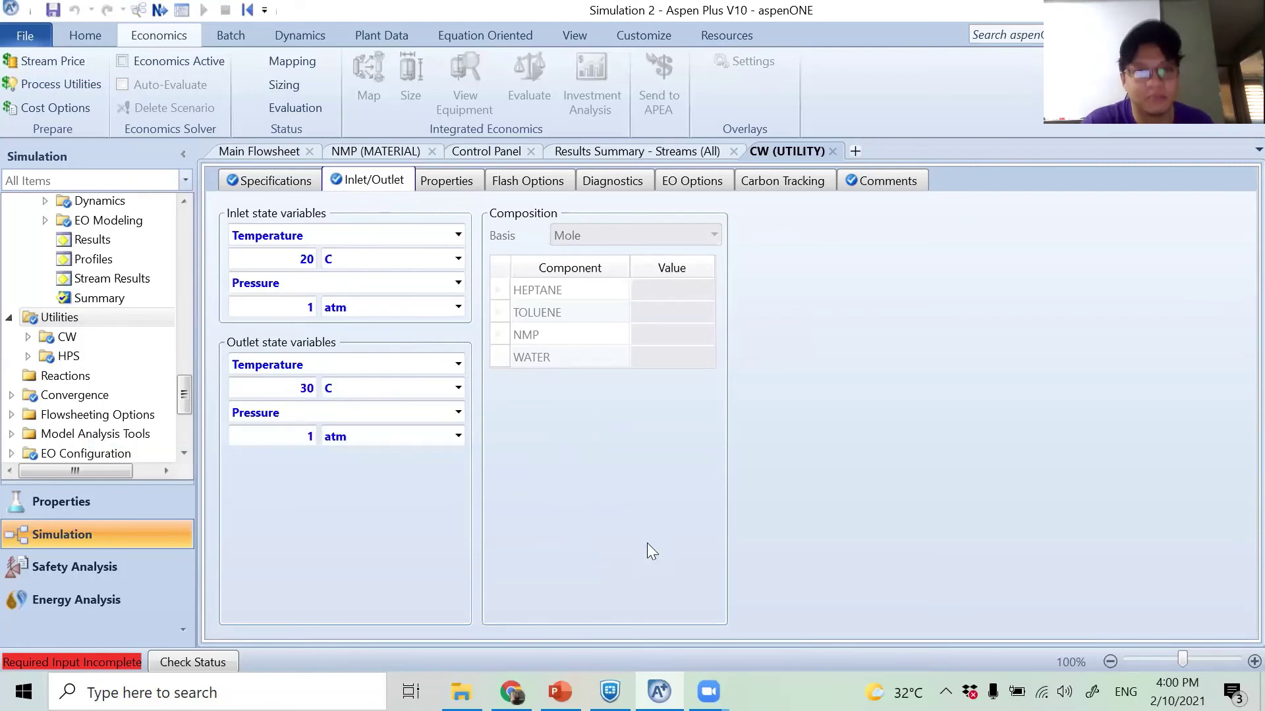
pyautogui.click(831, 151)
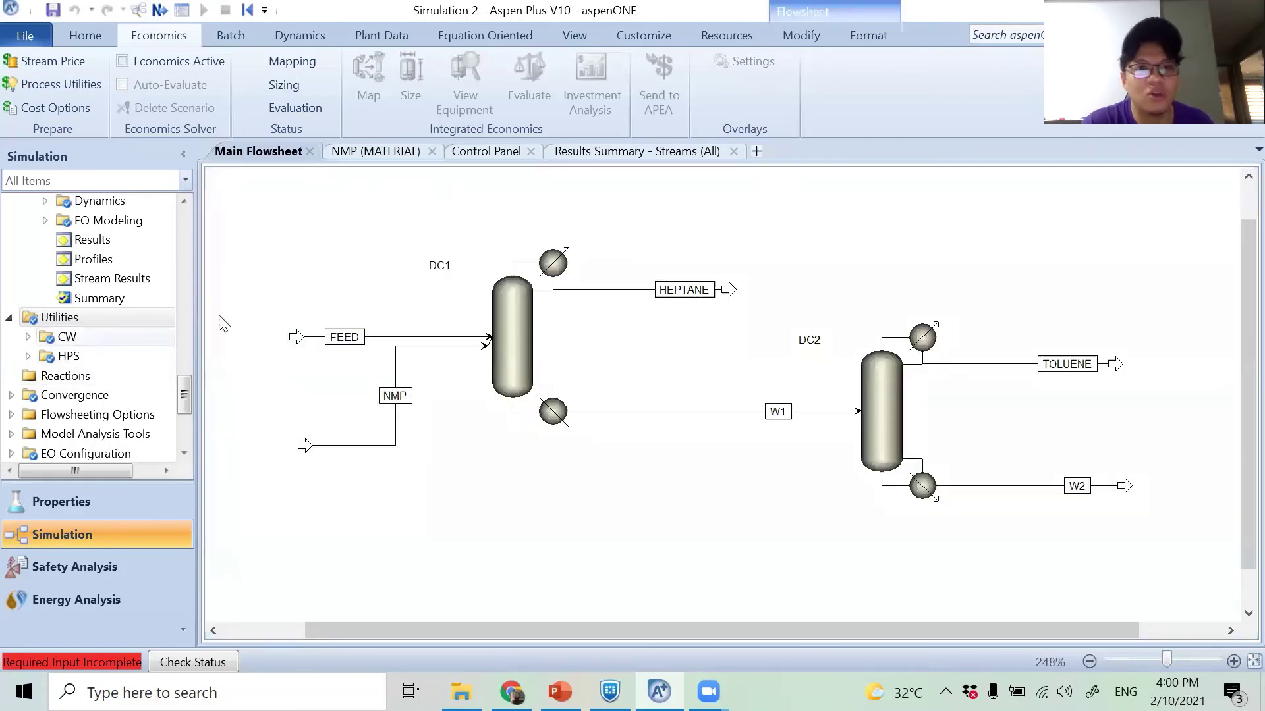
# - Assign the CW utility to the condenser of column DC1
pyautogui.doubleClick(516, 322)
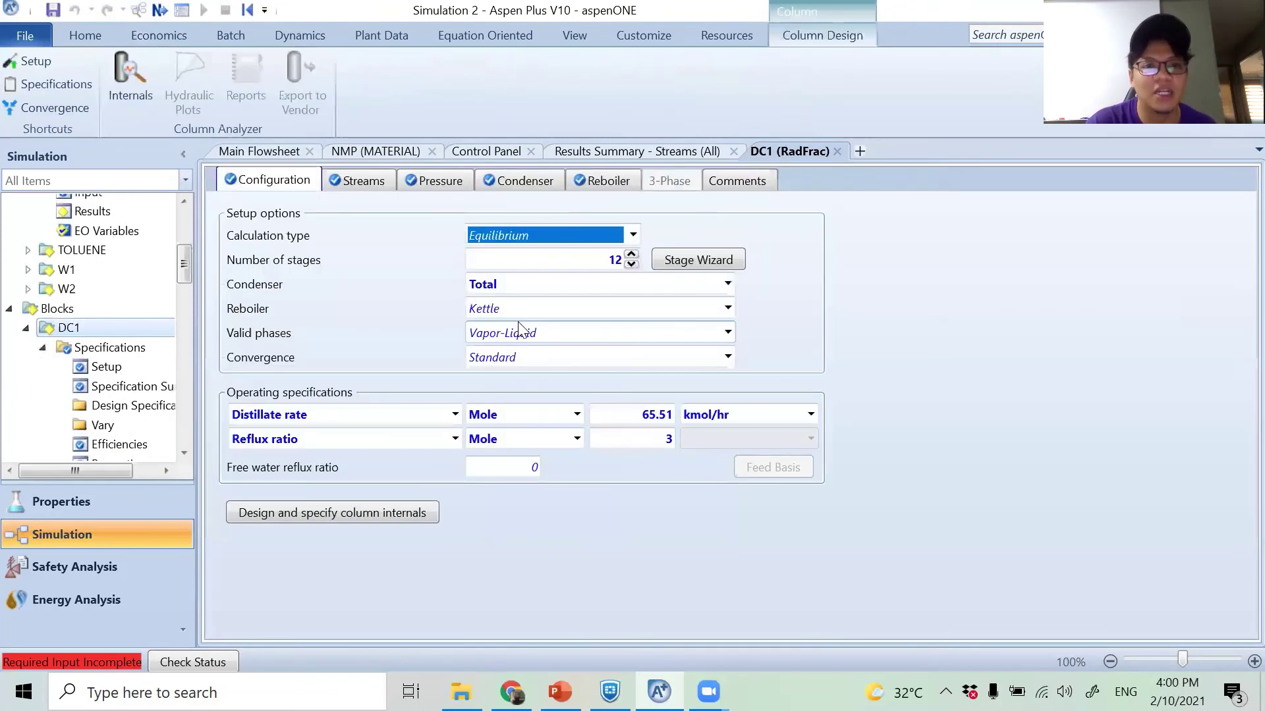
pyautogui.click(515, 185)
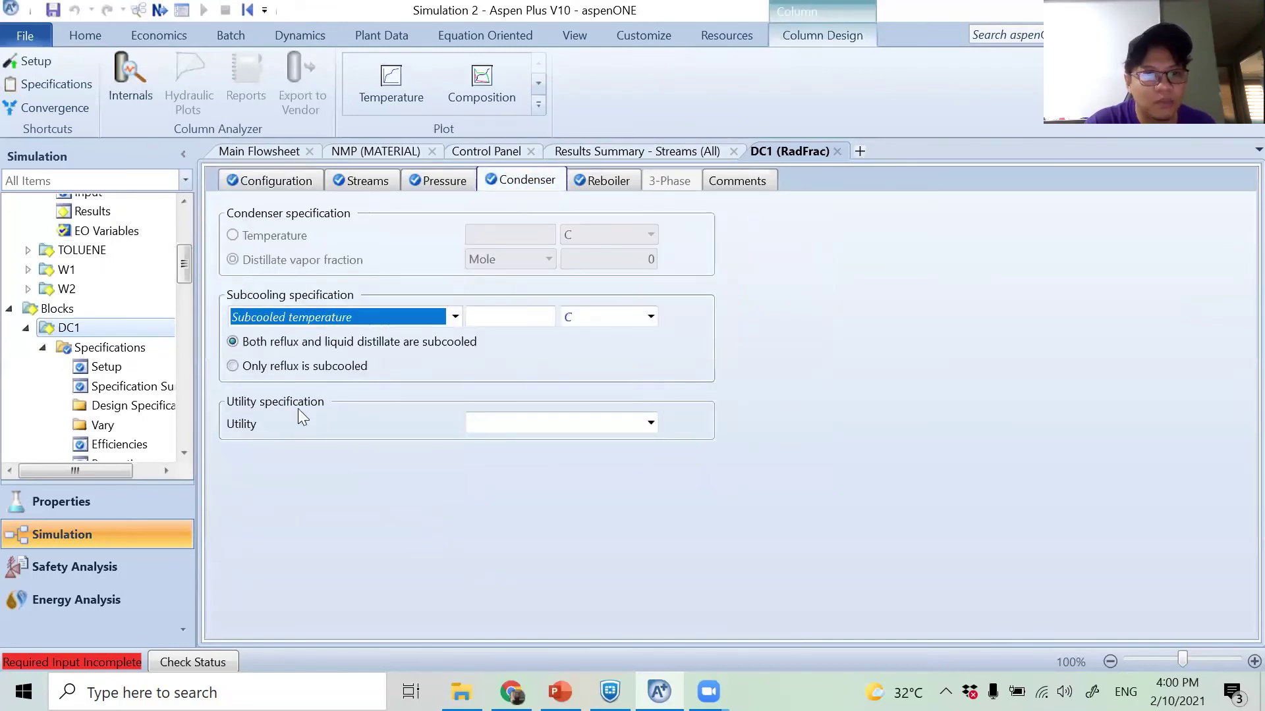
pyautogui.click(650, 423)
pyautogui.click(619, 446)
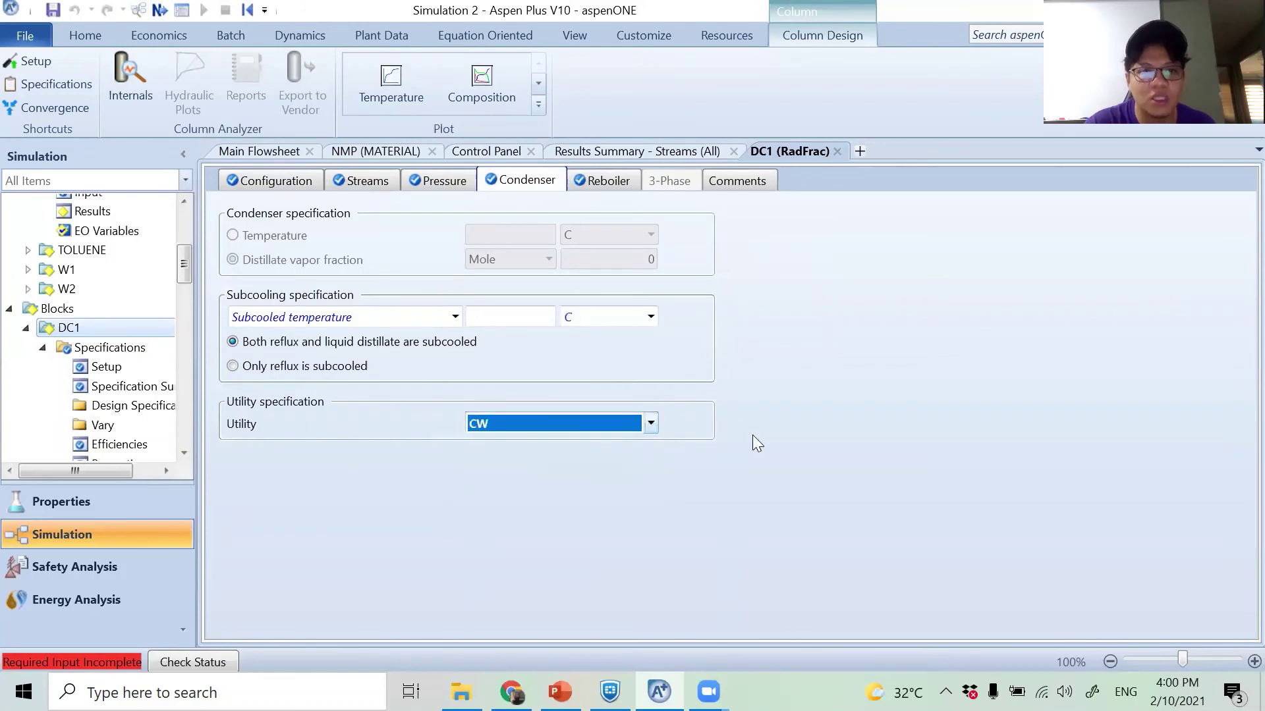
# - Assign the HPS utility to the reboiler of column DC1
pyautogui.click(602, 180)
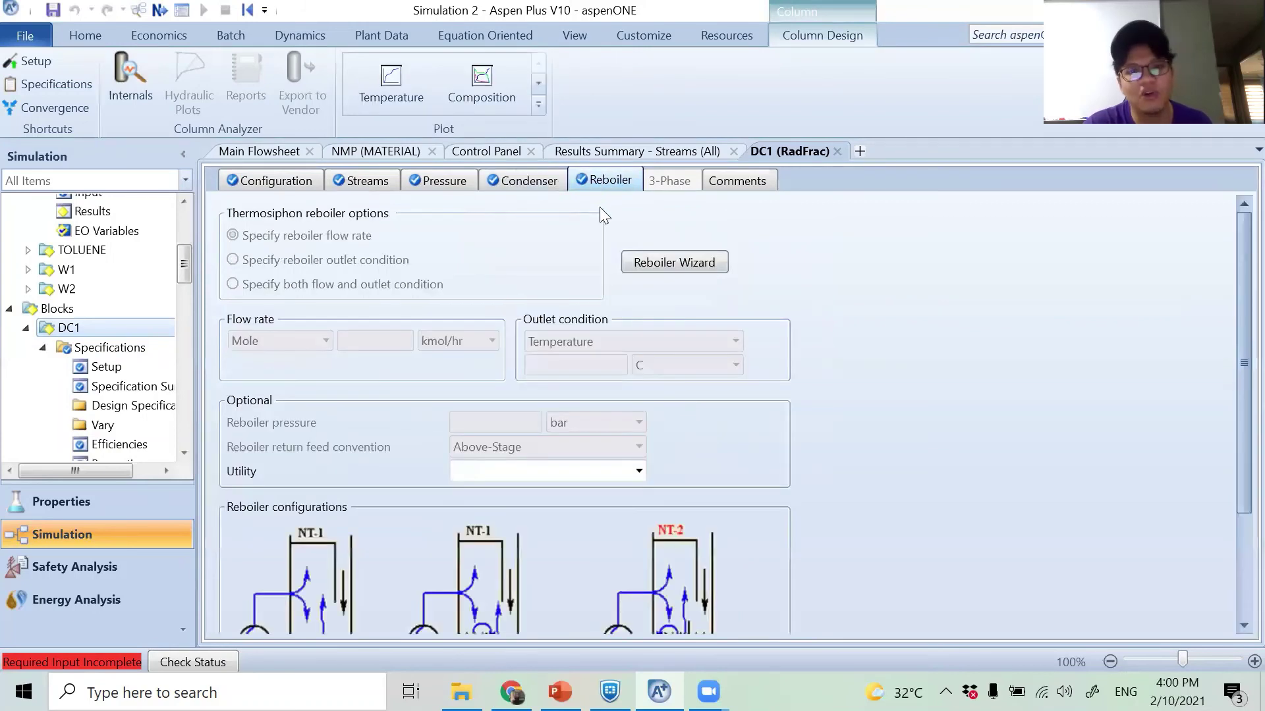
pyautogui.click(639, 470)
pyautogui.click(638, 470)
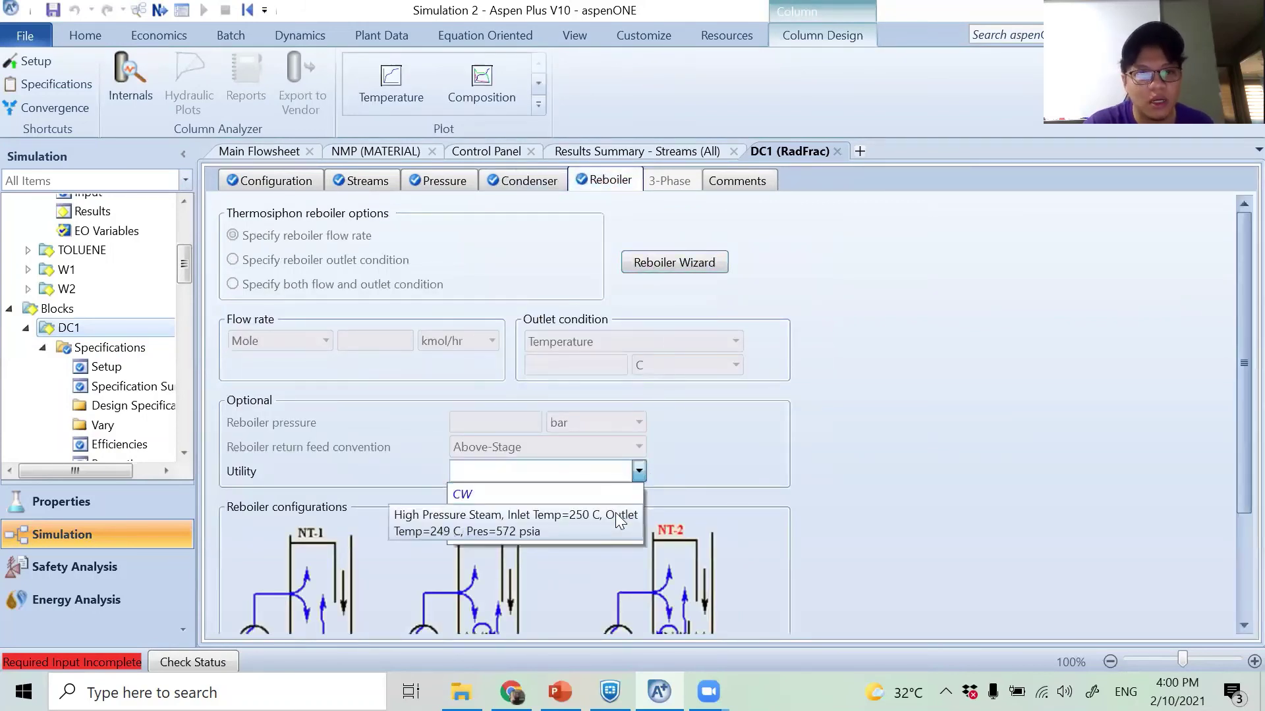
pyautogui.click(615, 512)
pyautogui.click(827, 448)
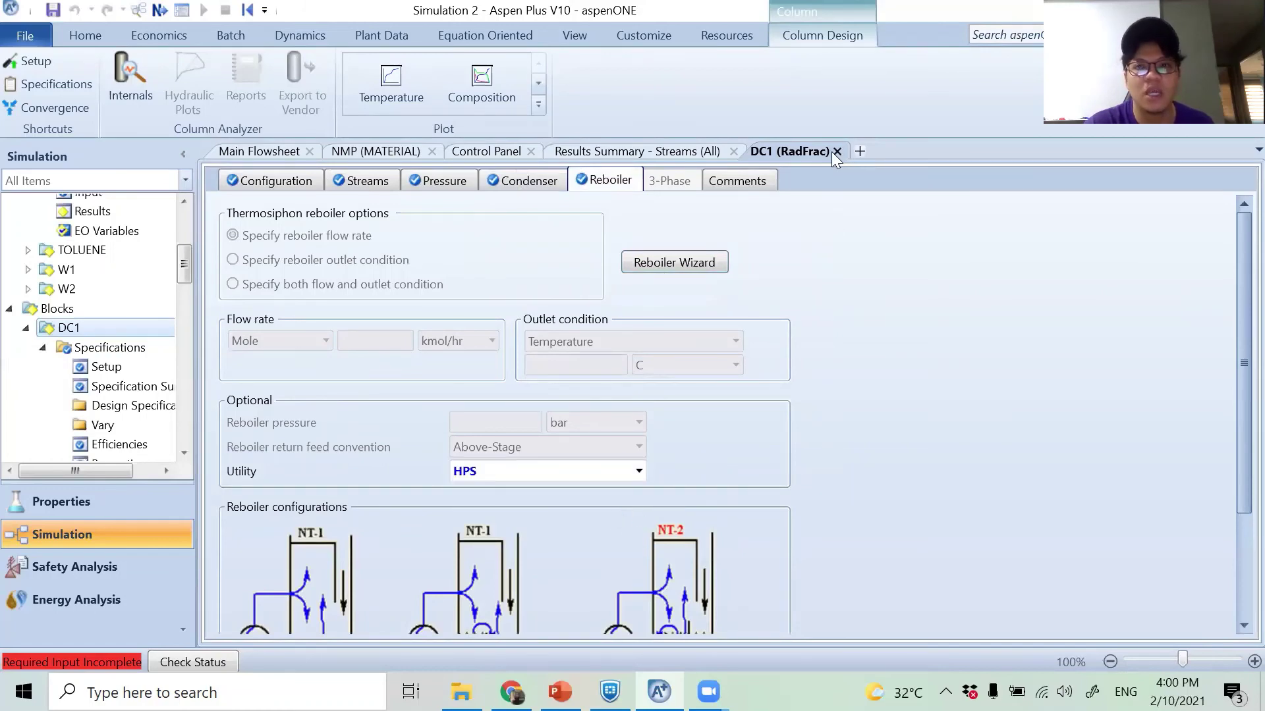
# - Close the DC1 form and assign the CW utility to the condenser of column DC2
pyautogui.click(836, 151)
pyautogui.doubleClick(870, 386)
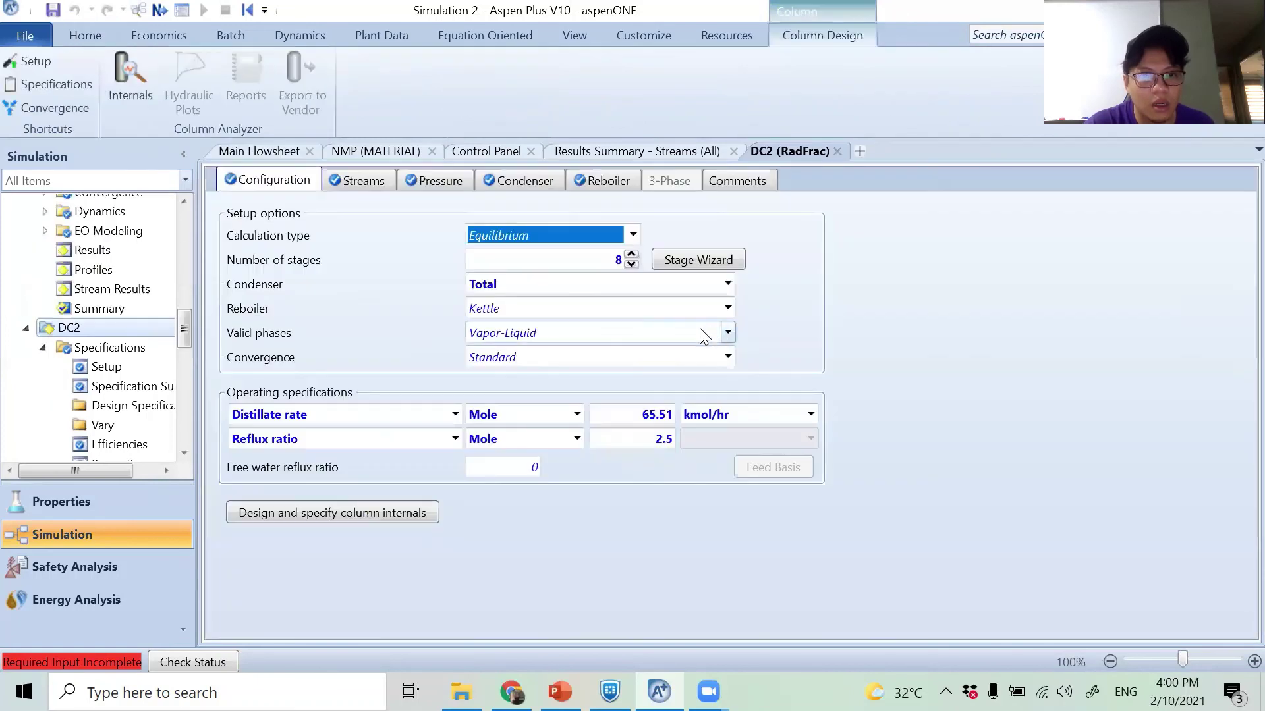
pyautogui.click(519, 187)
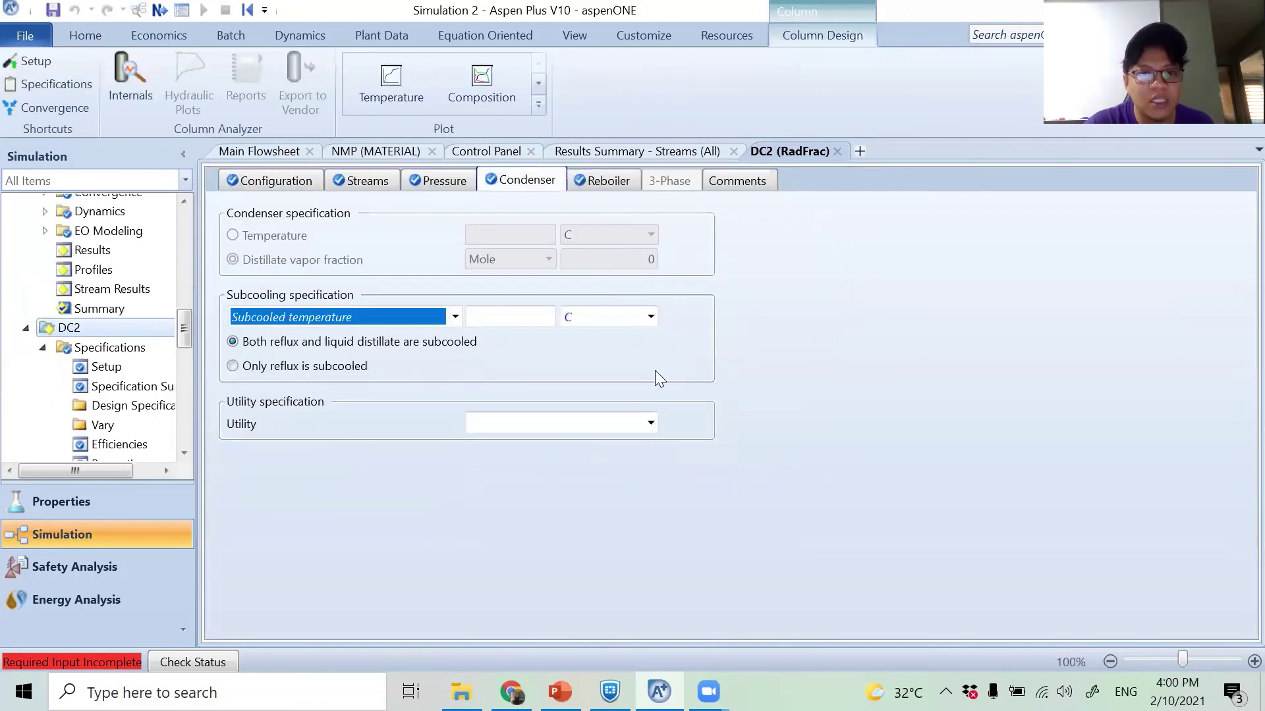
pyautogui.click(650, 423)
pyautogui.click(636, 443)
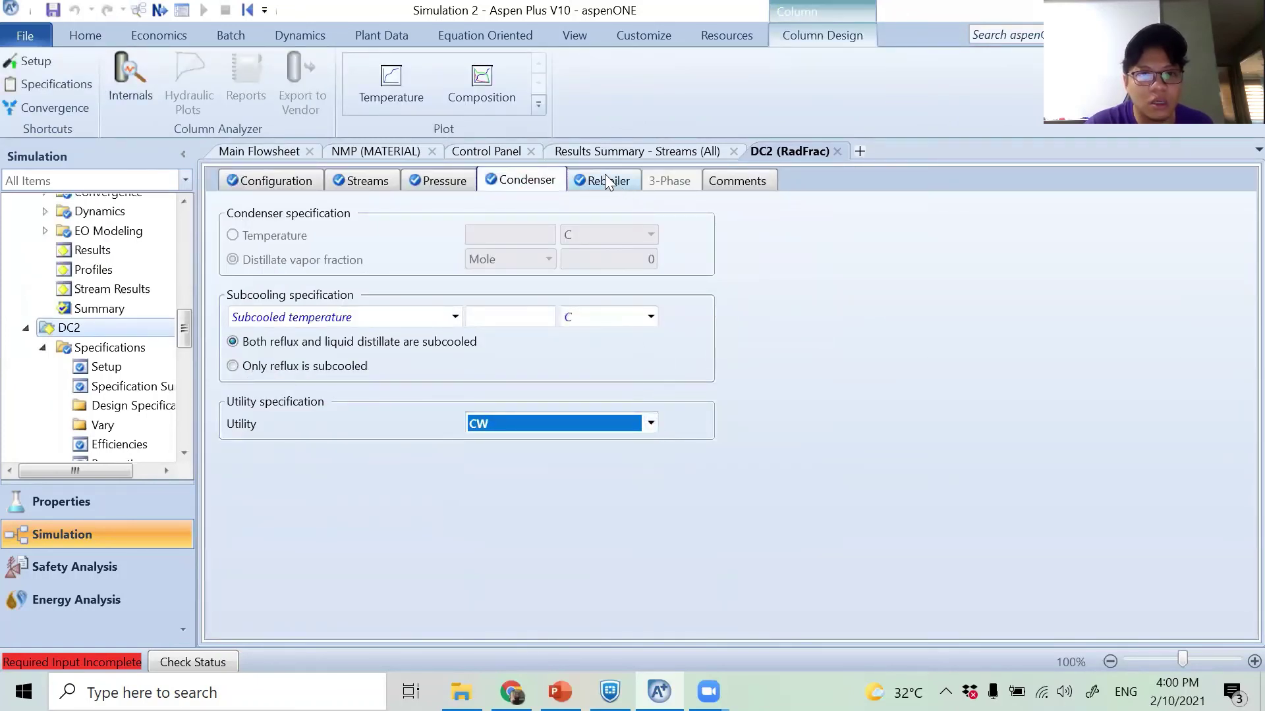
# - Assign the HPS utility to the reboiler of column DC2
pyautogui.click(608, 177)
pyautogui.click(639, 471)
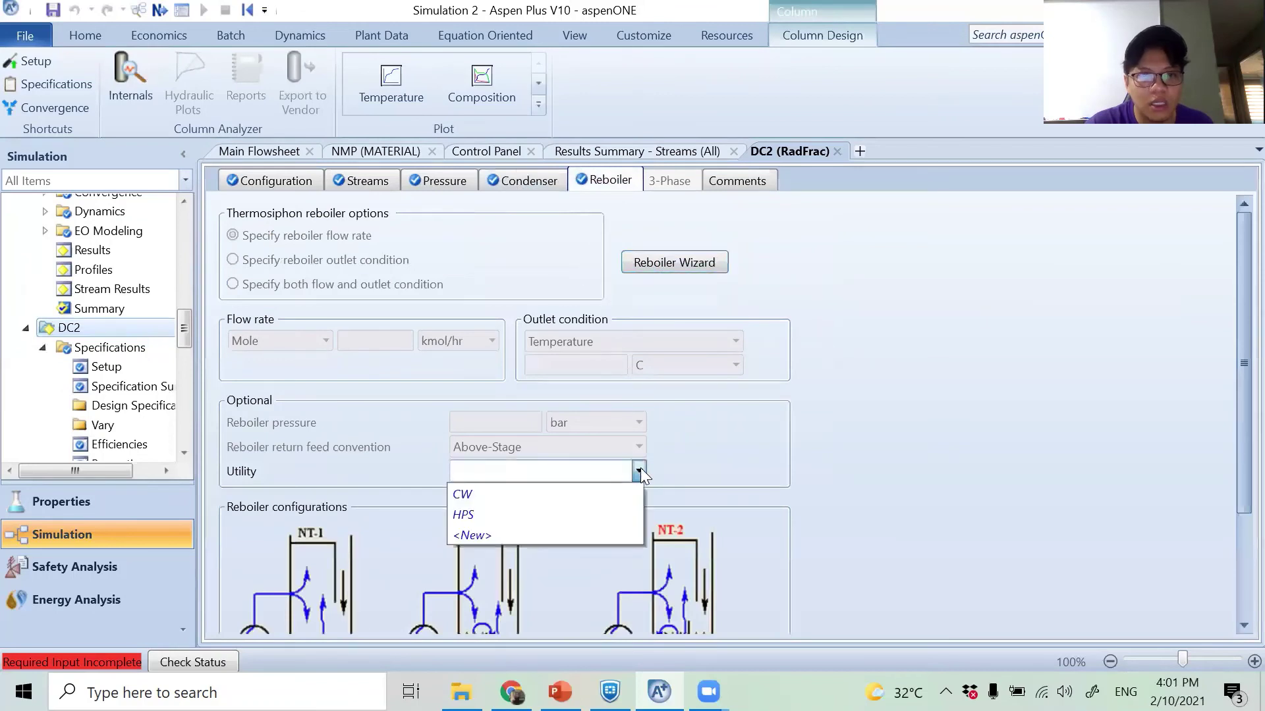
pyautogui.click(611, 513)
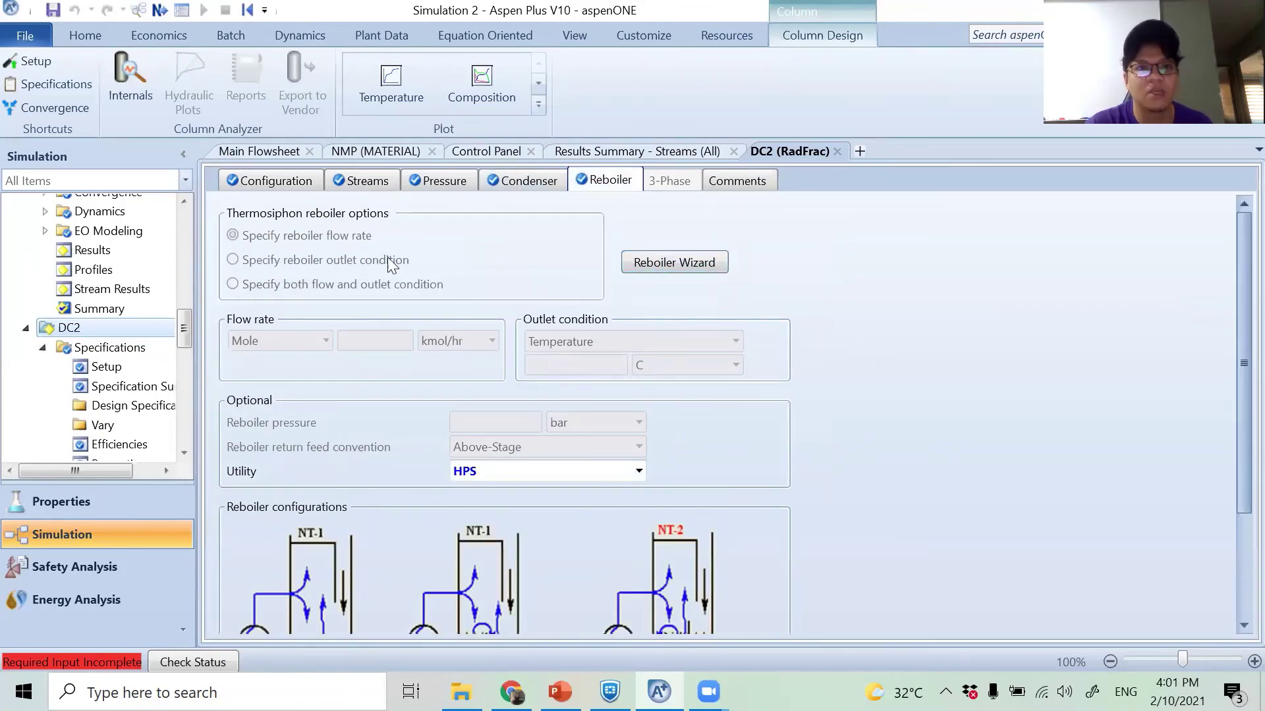
# - Proceed to the required properties input and run Property Analysis / Setup
pyautogui.click(160, 10)
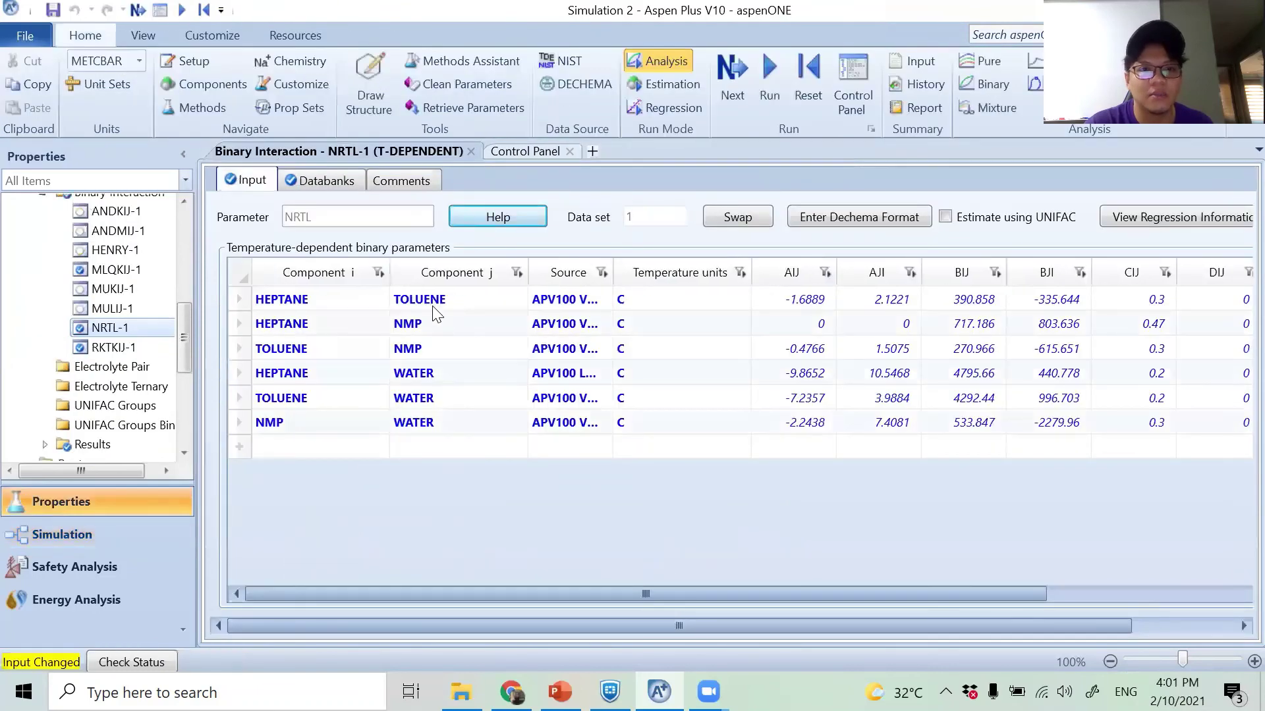
pyautogui.click(138, 11)
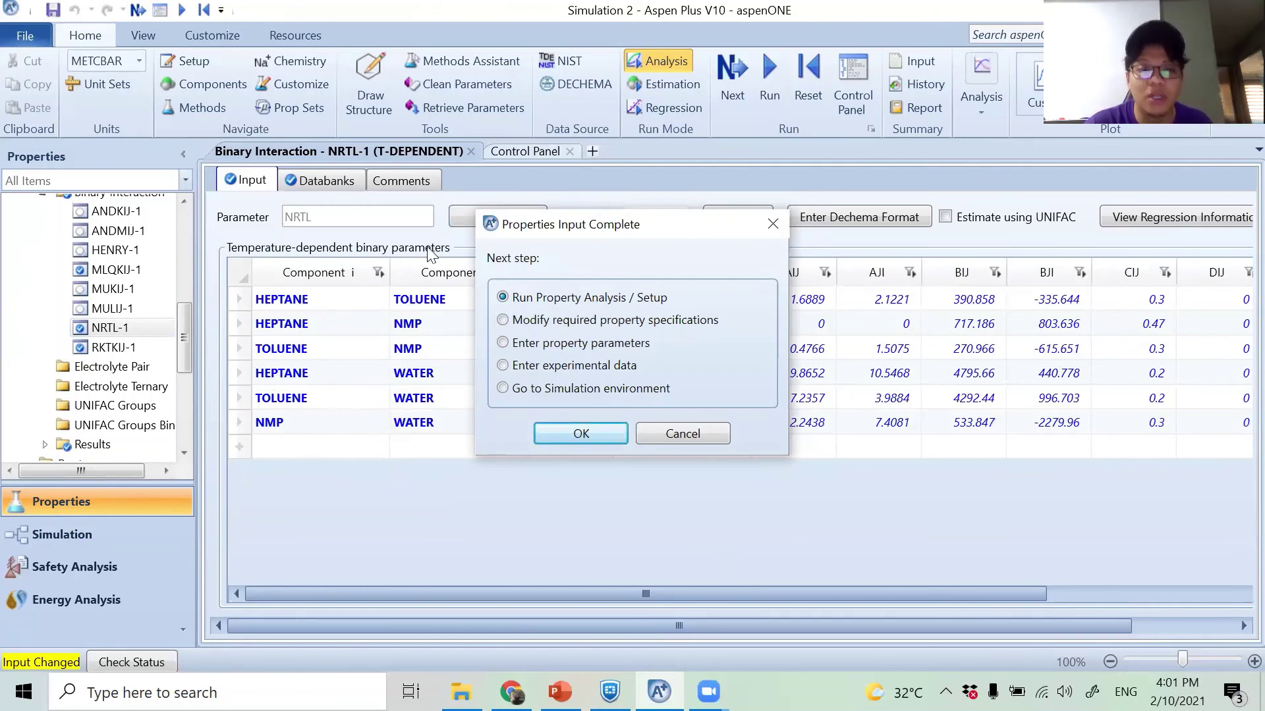
pyautogui.click(589, 440)
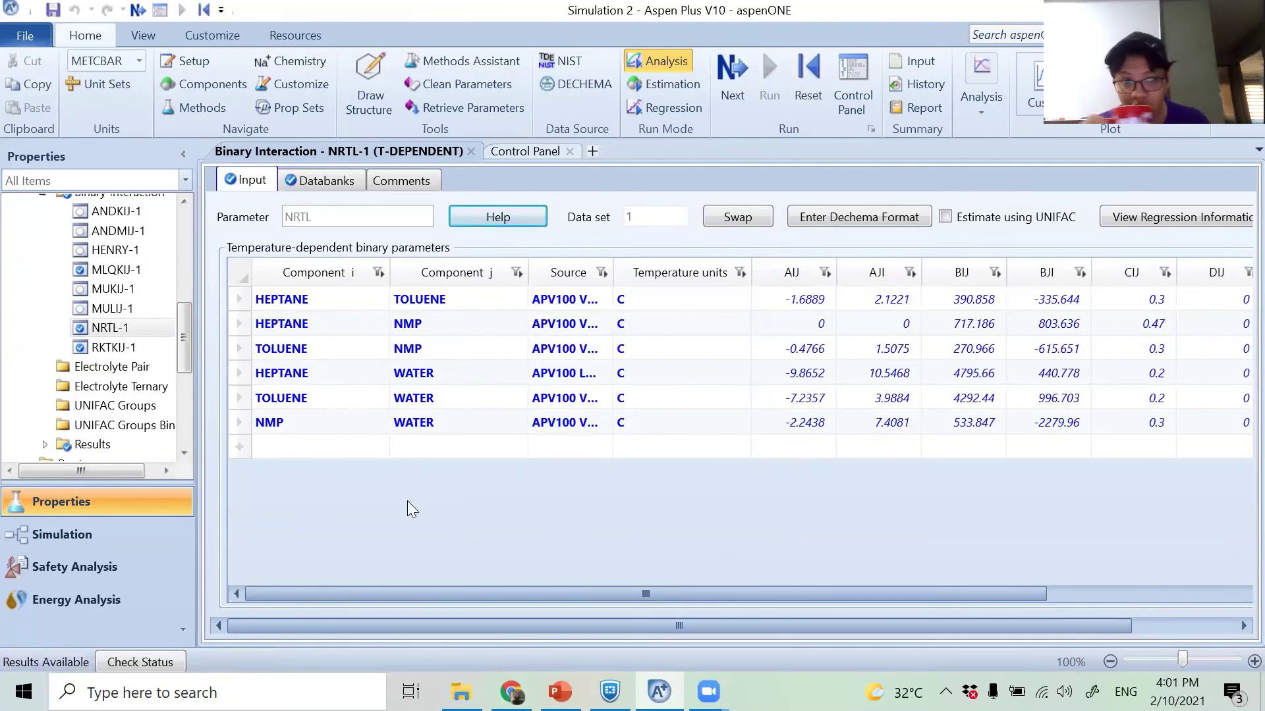
# - Return to the Simulation environment and run the simulation with the utilities assigned
pyautogui.click(110, 544)
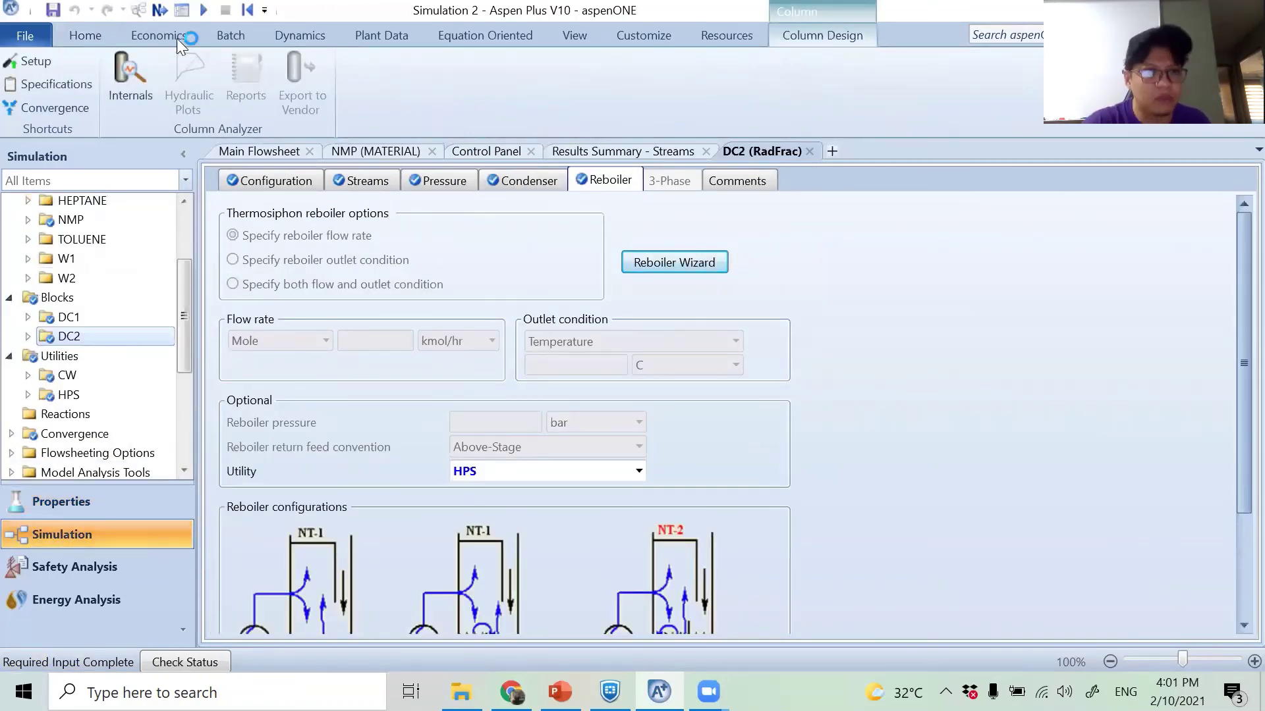
pyautogui.click(159, 17)
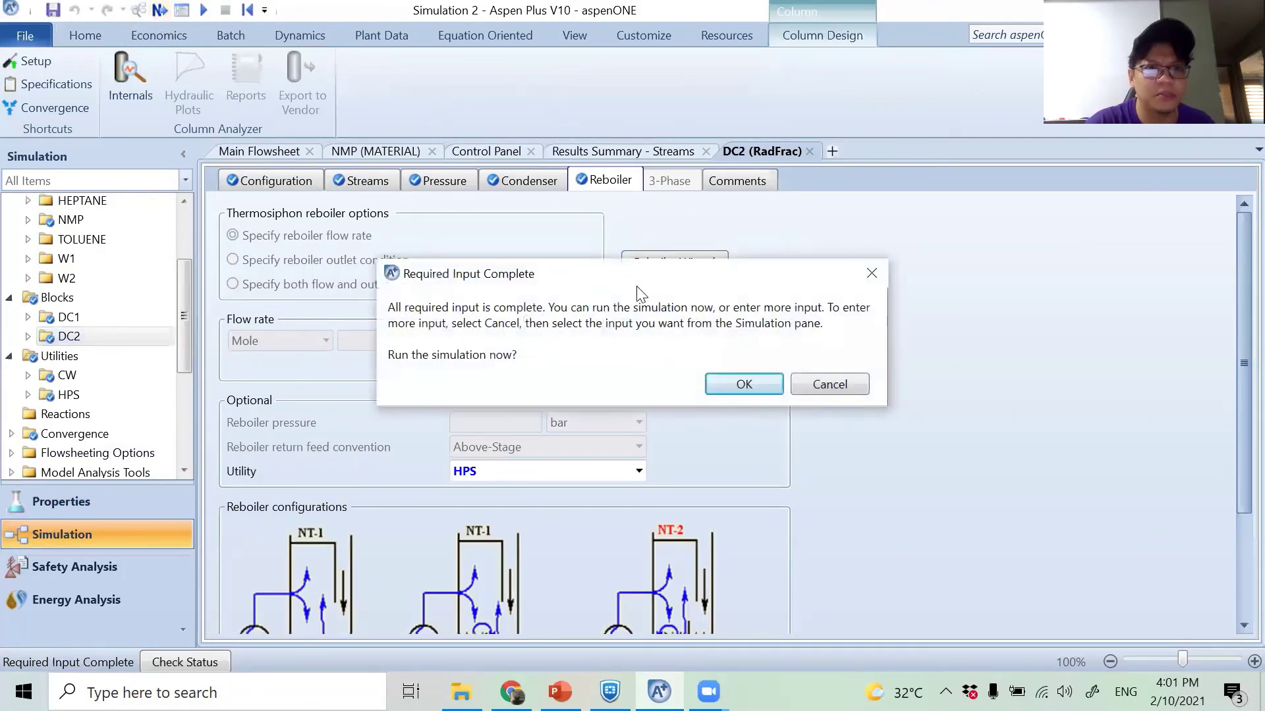
pyautogui.click(721, 383)
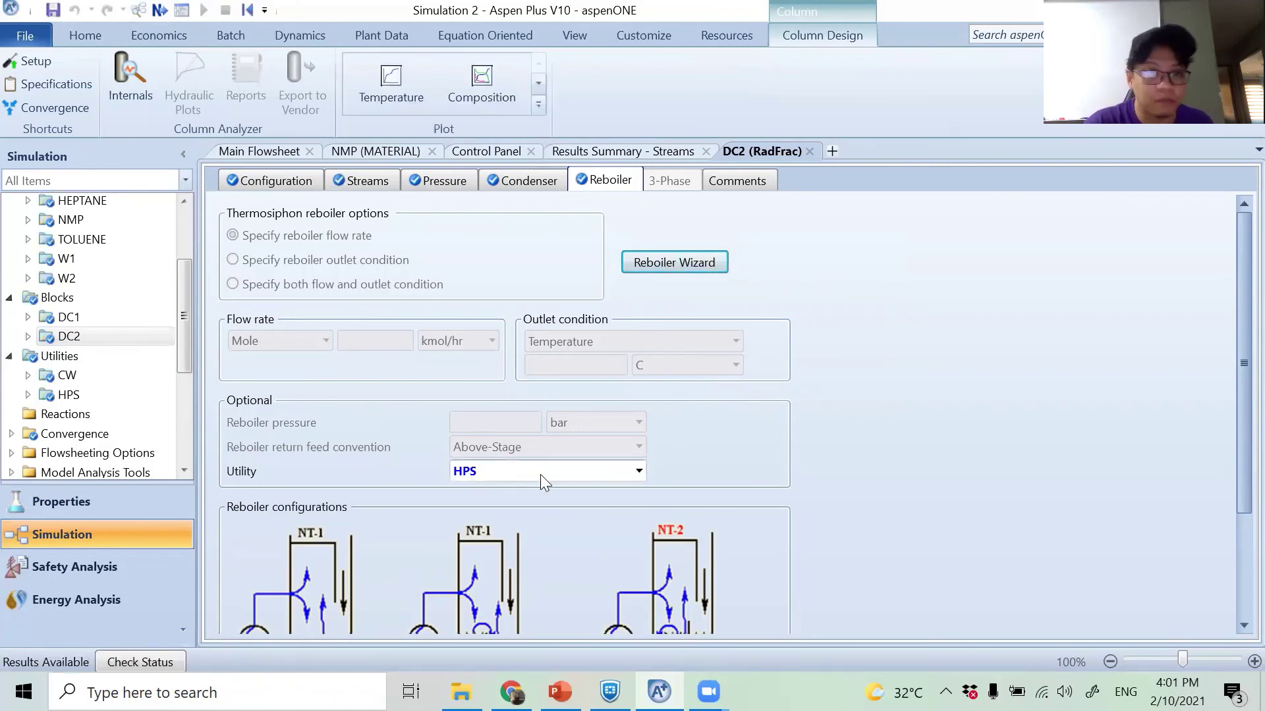
# - Review the CW utility's duty, usage and cost results per column, and switch to the Utility Usage slide in PowerPoint for comparison
pyautogui.moveTo(184, 327); pyautogui.dragTo(186, 348)
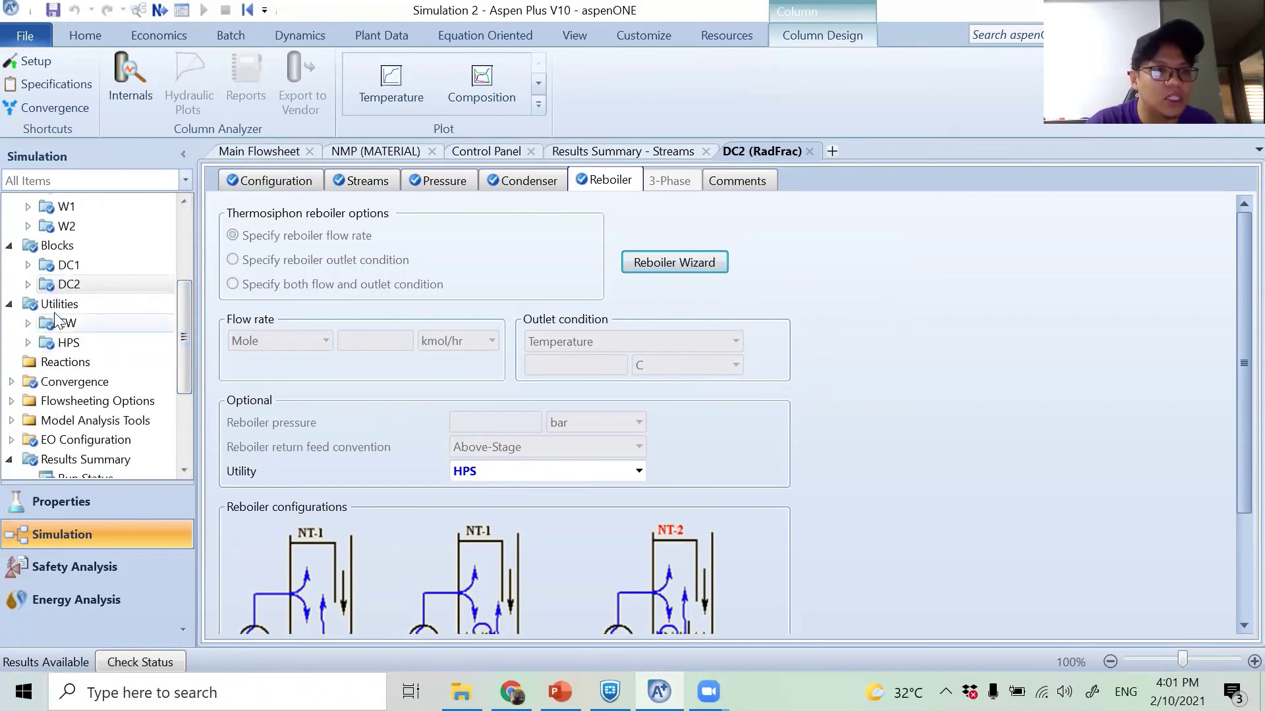
pyautogui.click(27, 324)
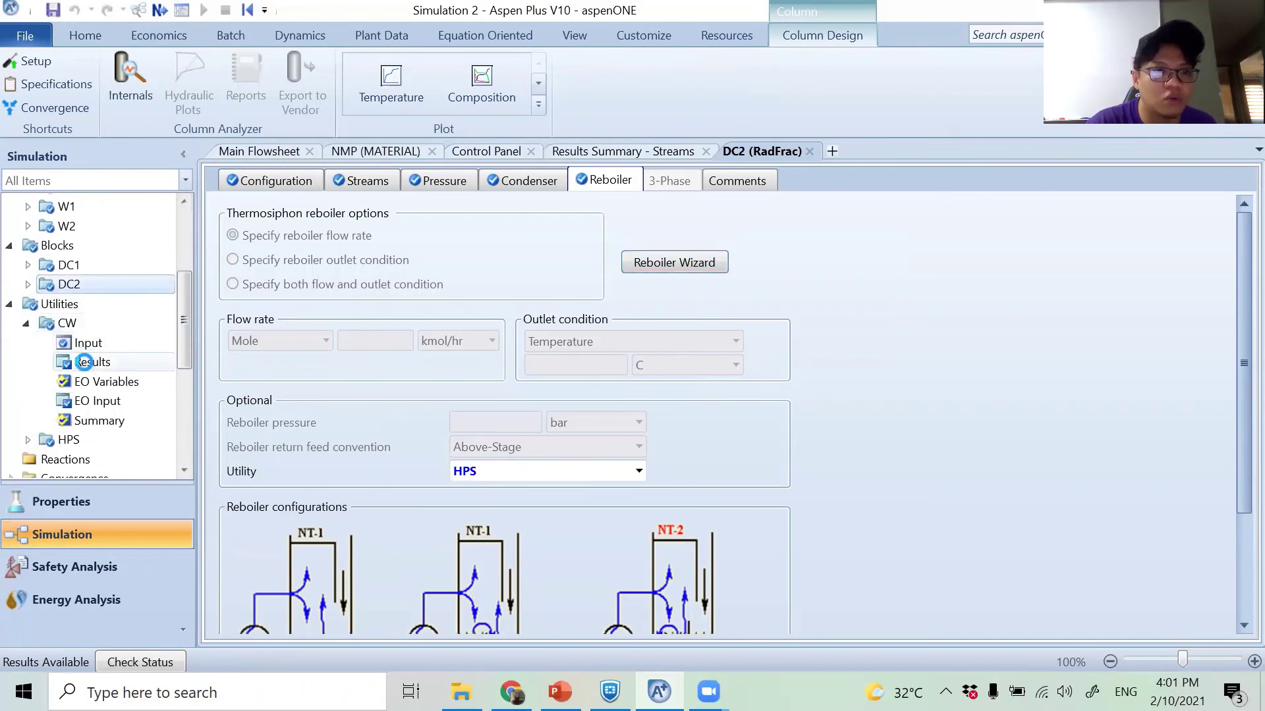
pyautogui.click(90, 363)
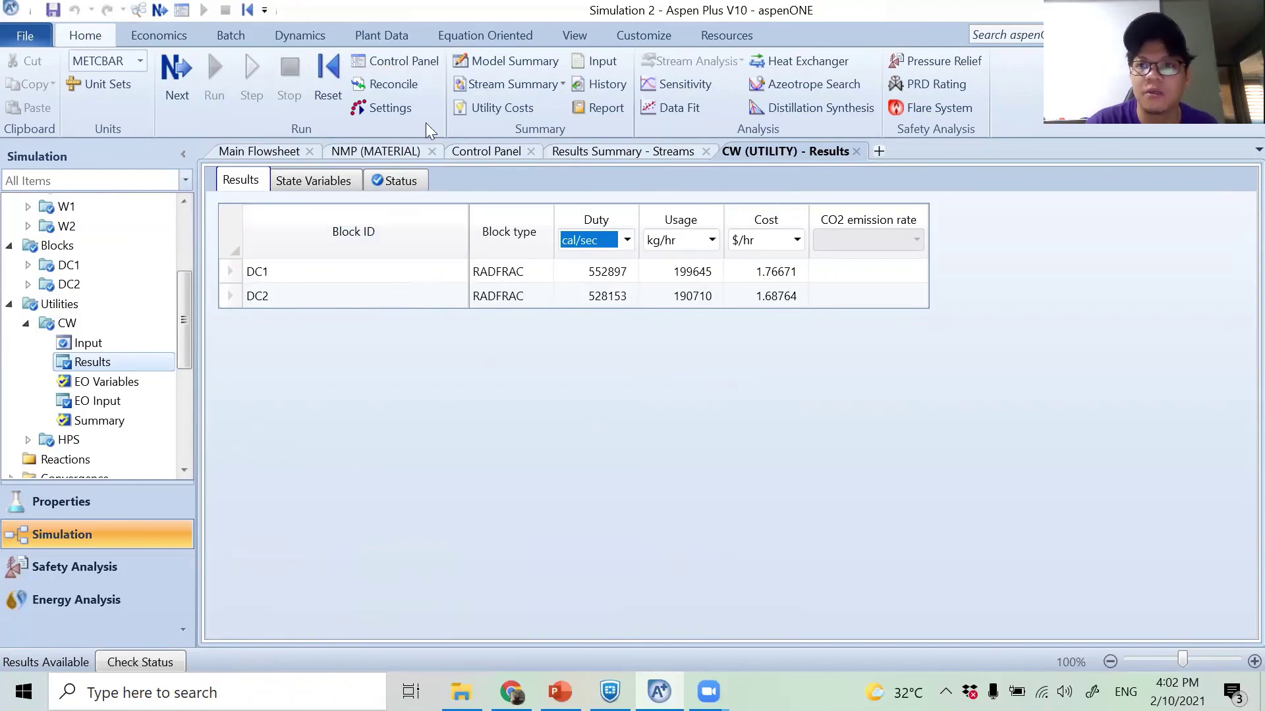
pyautogui.hotkey('alt', 'Tab')
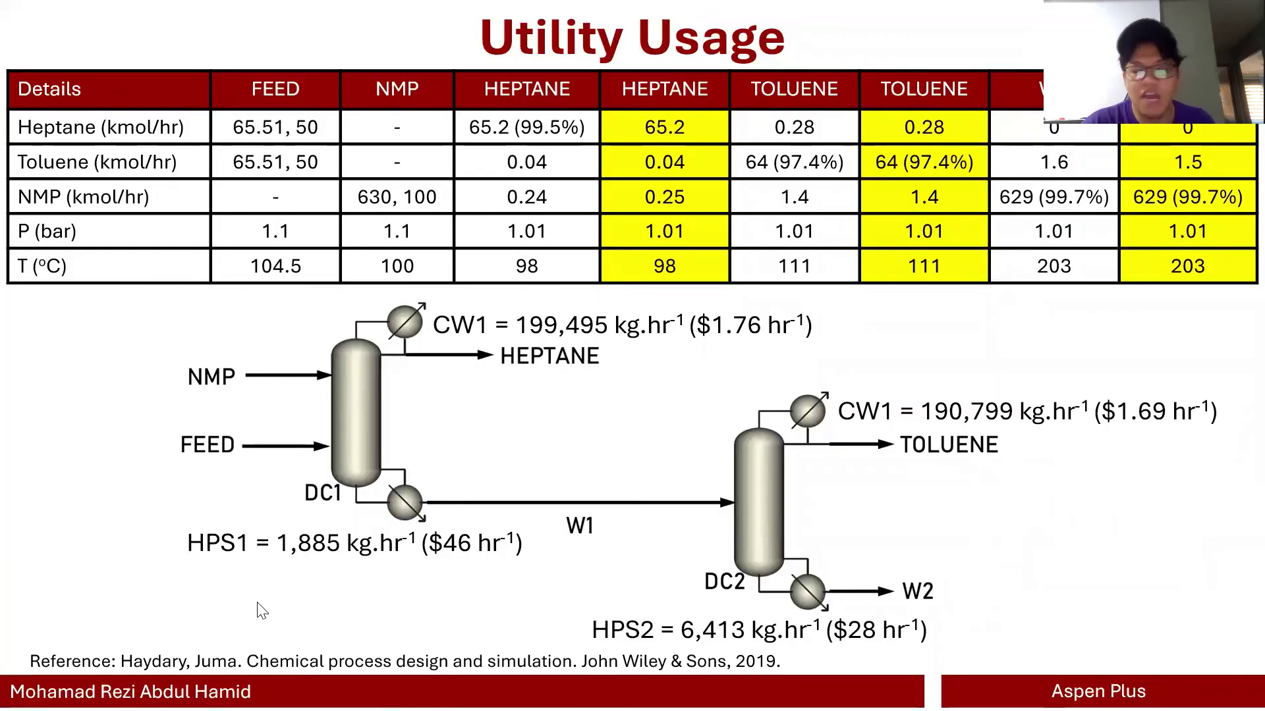